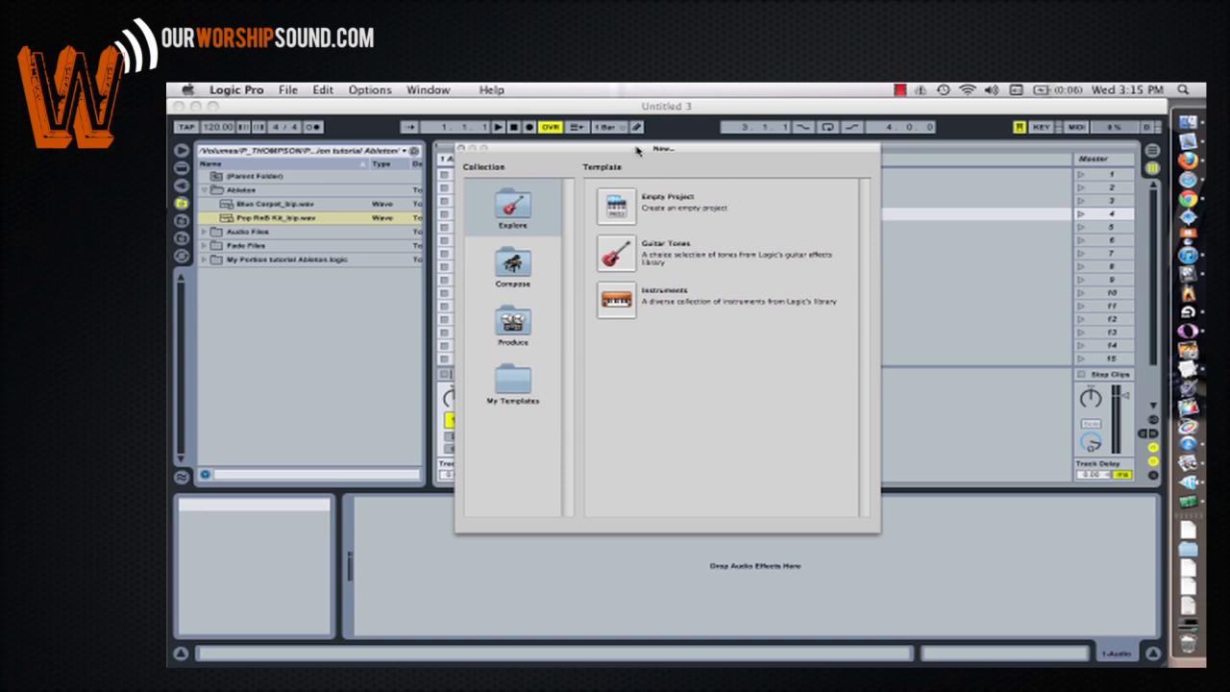
- Create an empty project with two software instrument tracks and load the Blue Carpet synth pad on the first track
left_click(620, 204)
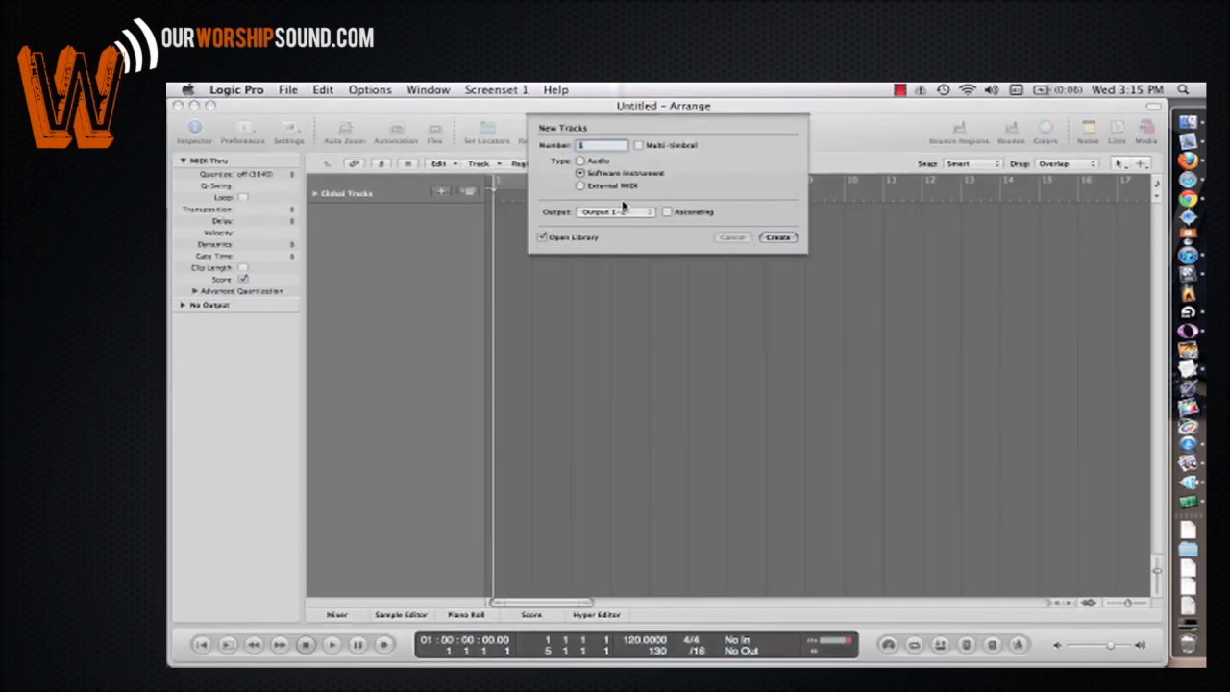
left_click(776, 238)
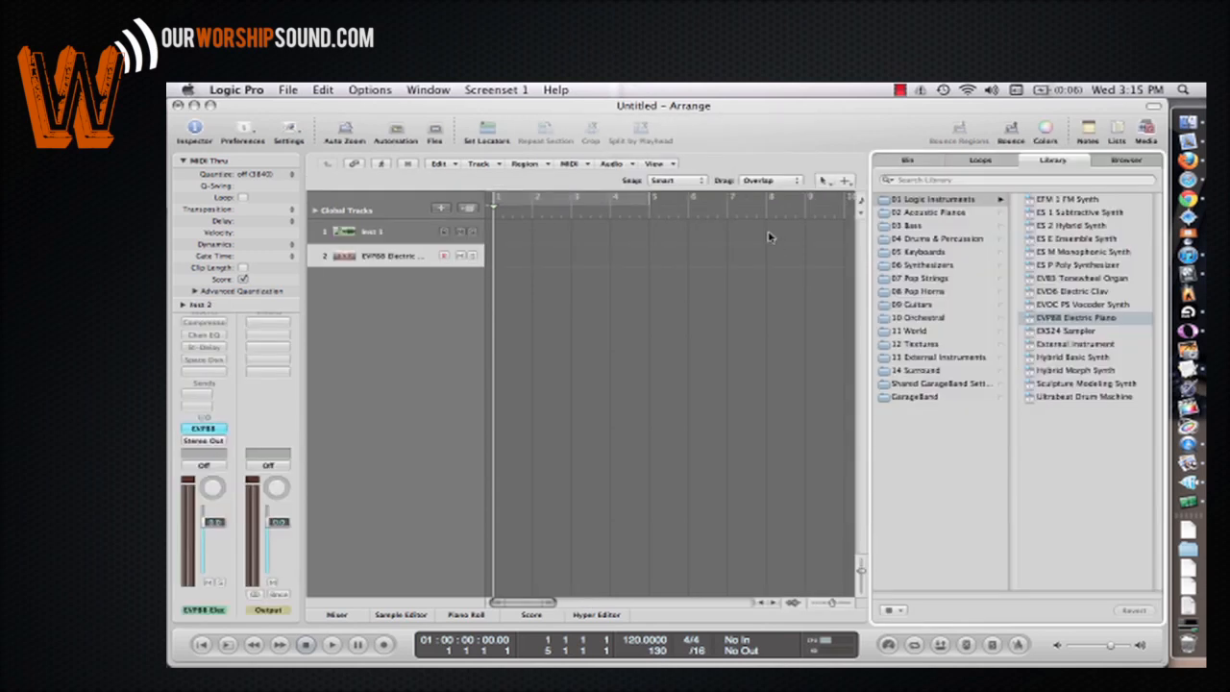
left_click(392, 234)
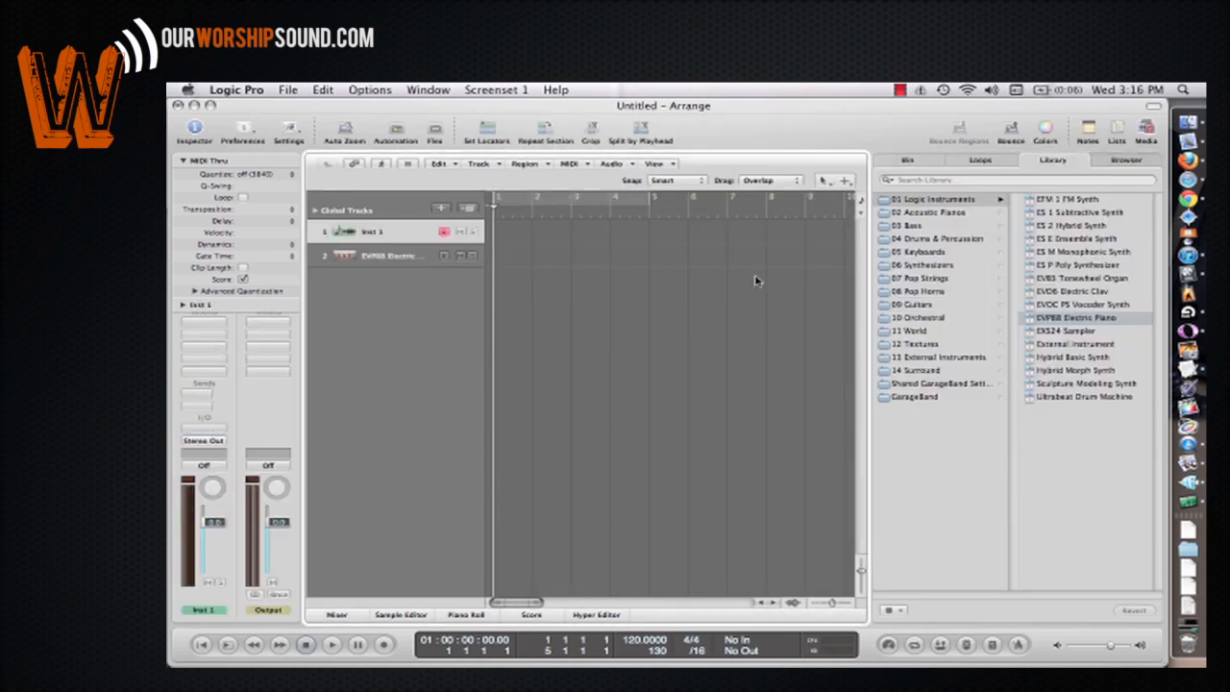
left_click(932, 266)
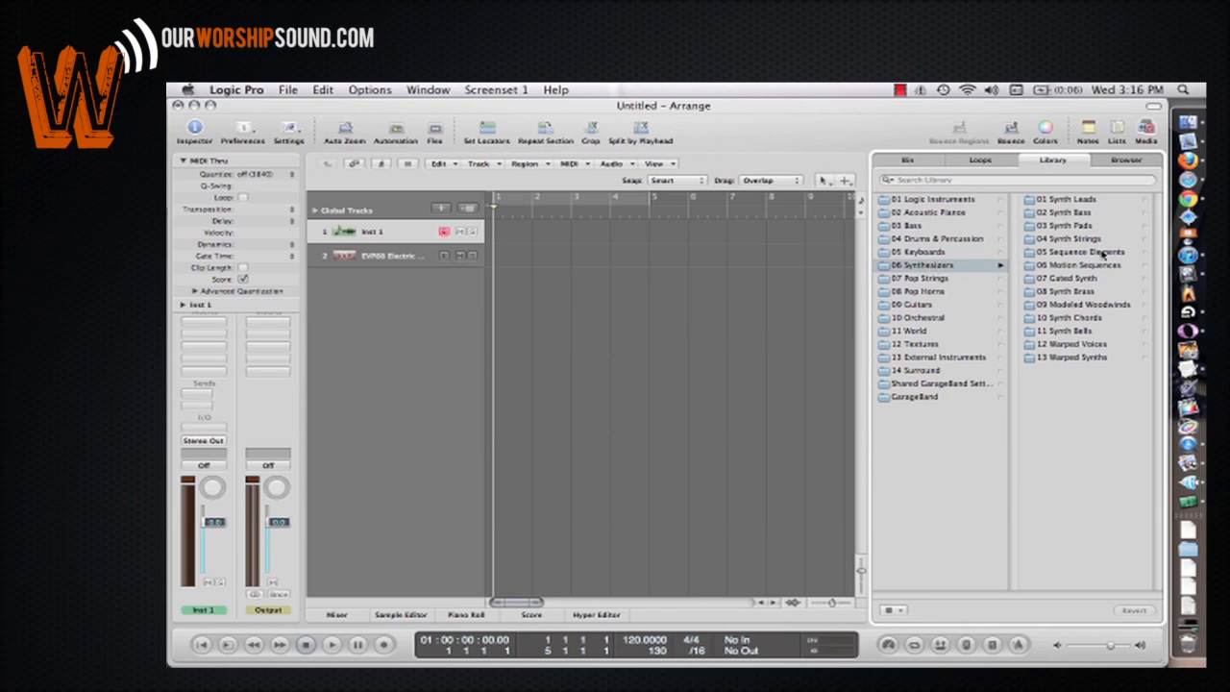
left_click(1074, 225)
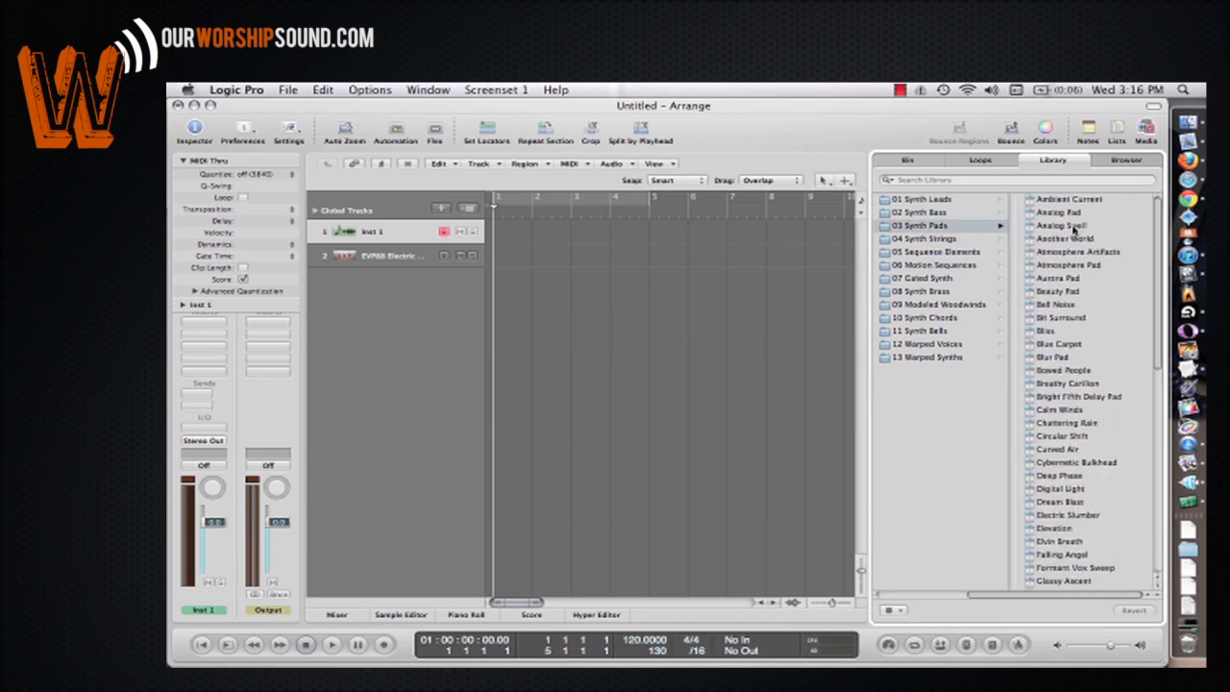
left_click(1058, 343)
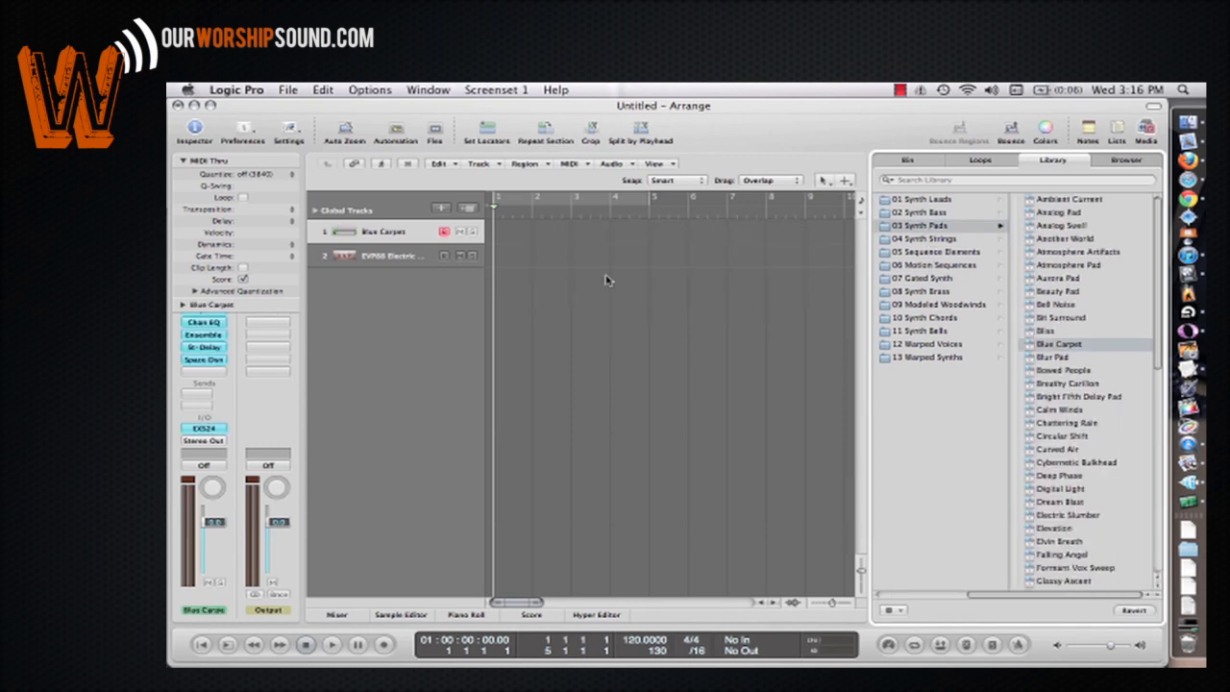
- Load the Pop RnB Kit from the Ultrabeat drum kits onto the second track and hide the media area
left_click(370, 255)
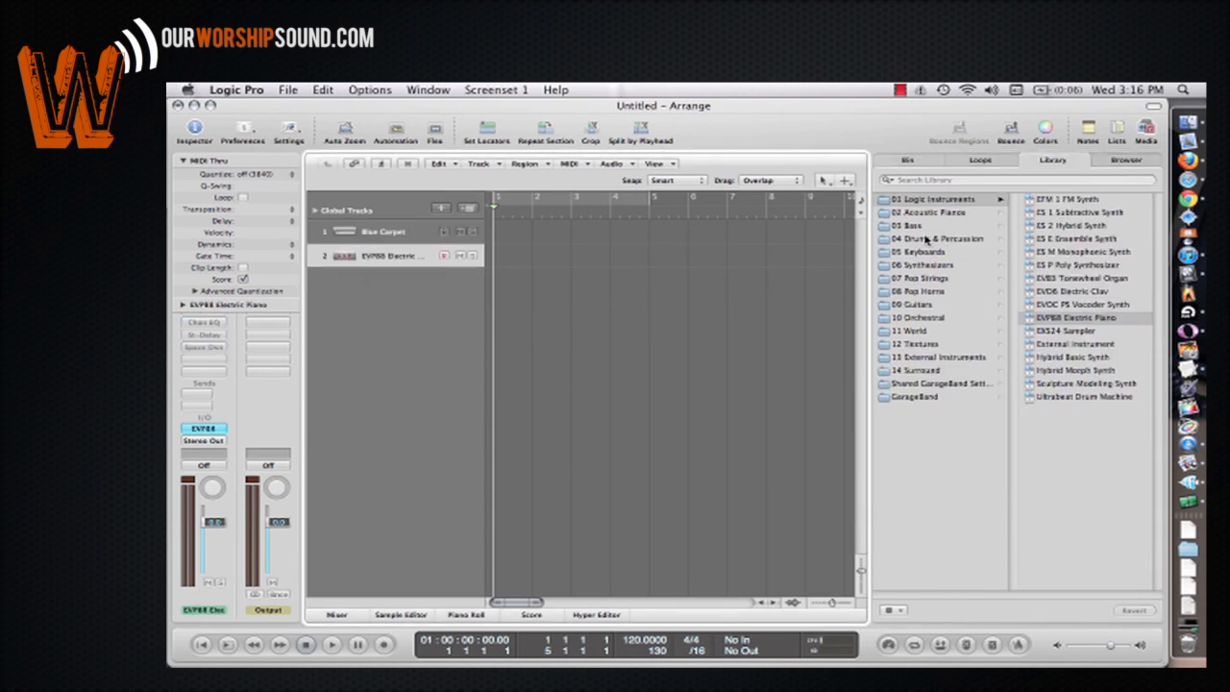
left_click(927, 239)
left_click(1072, 226)
scroll(1060, 423, "down", 5)
left_click(1064, 493)
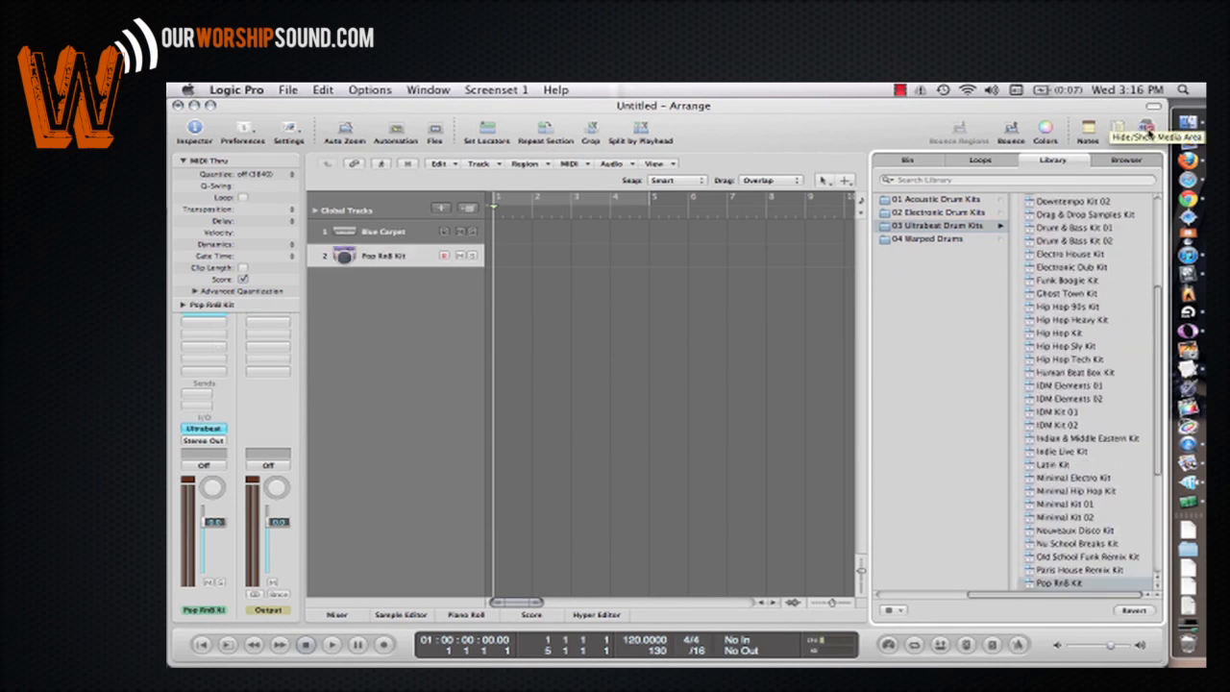
left_click(1146, 130)
- Select the Blue Carpet track and set the project tempo to 77.5
left_click(409, 217)
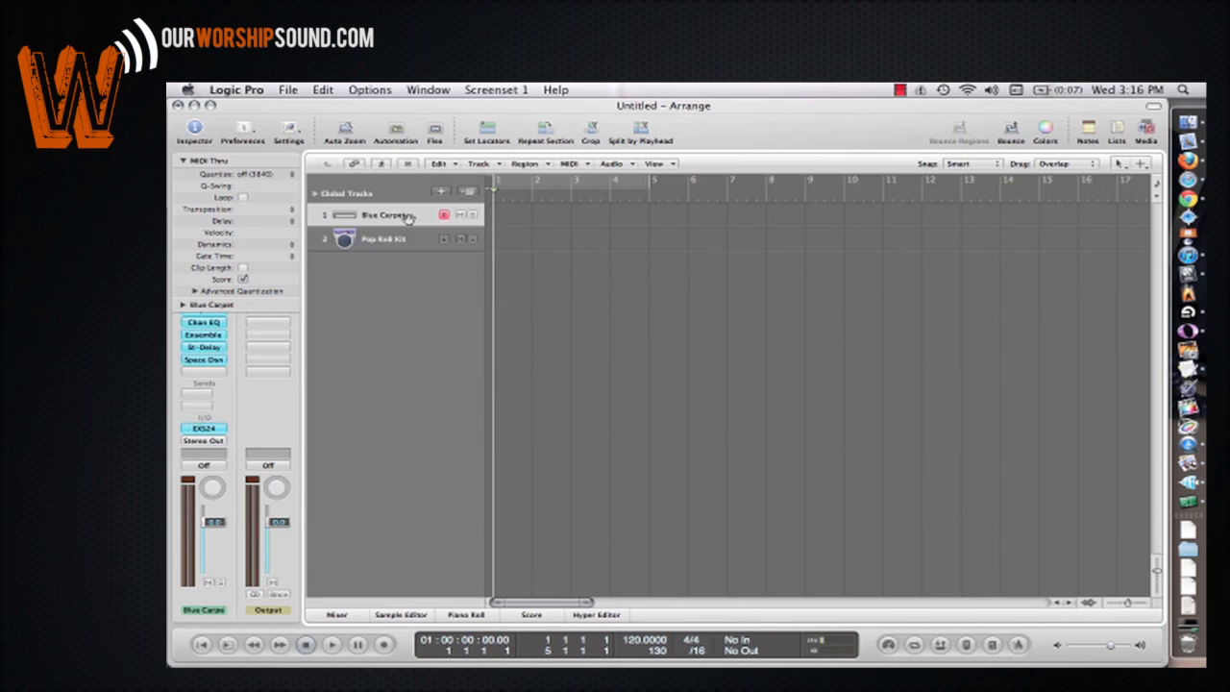
double_click(644, 640)
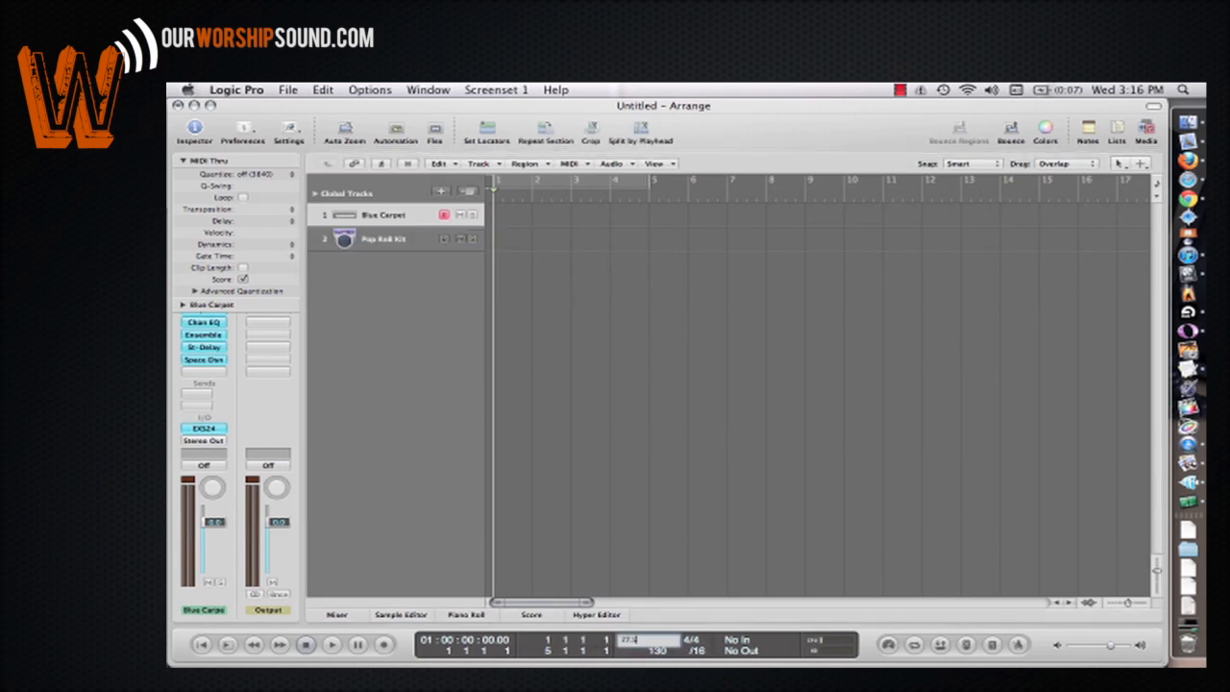
type("77.5")
key("Return")
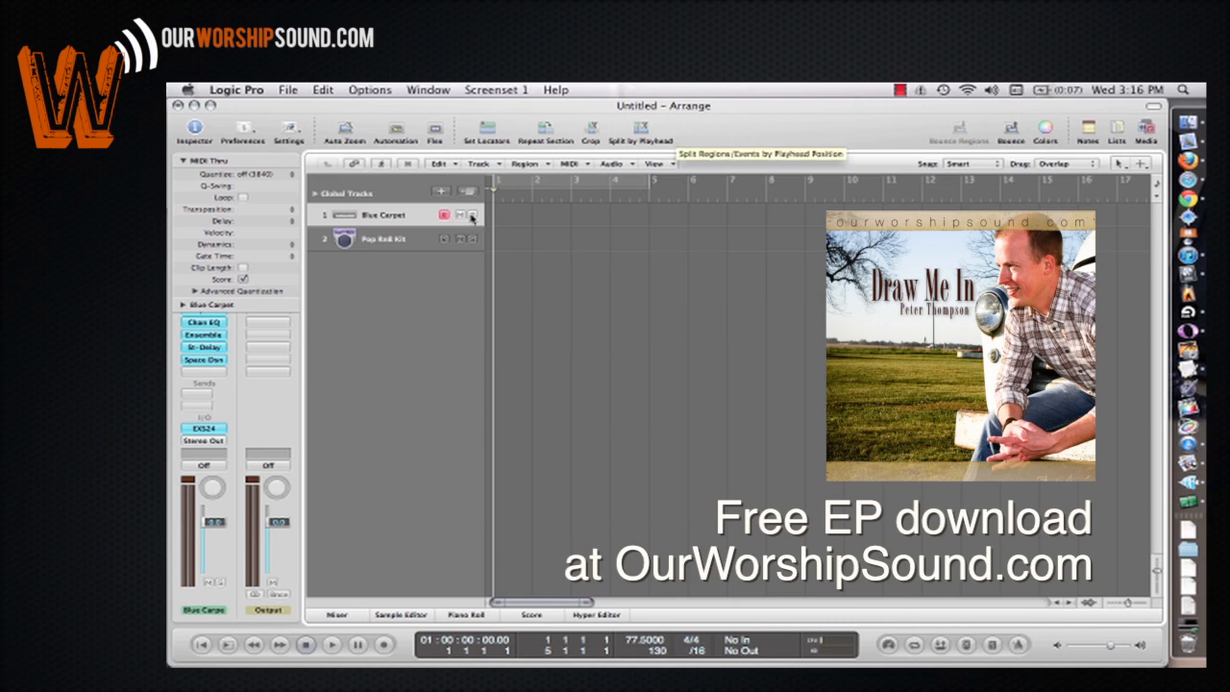
- Enable cycling from bar 1 to bar 5 and record the pad part on the Blue Carpet track
left_click(537, 185)
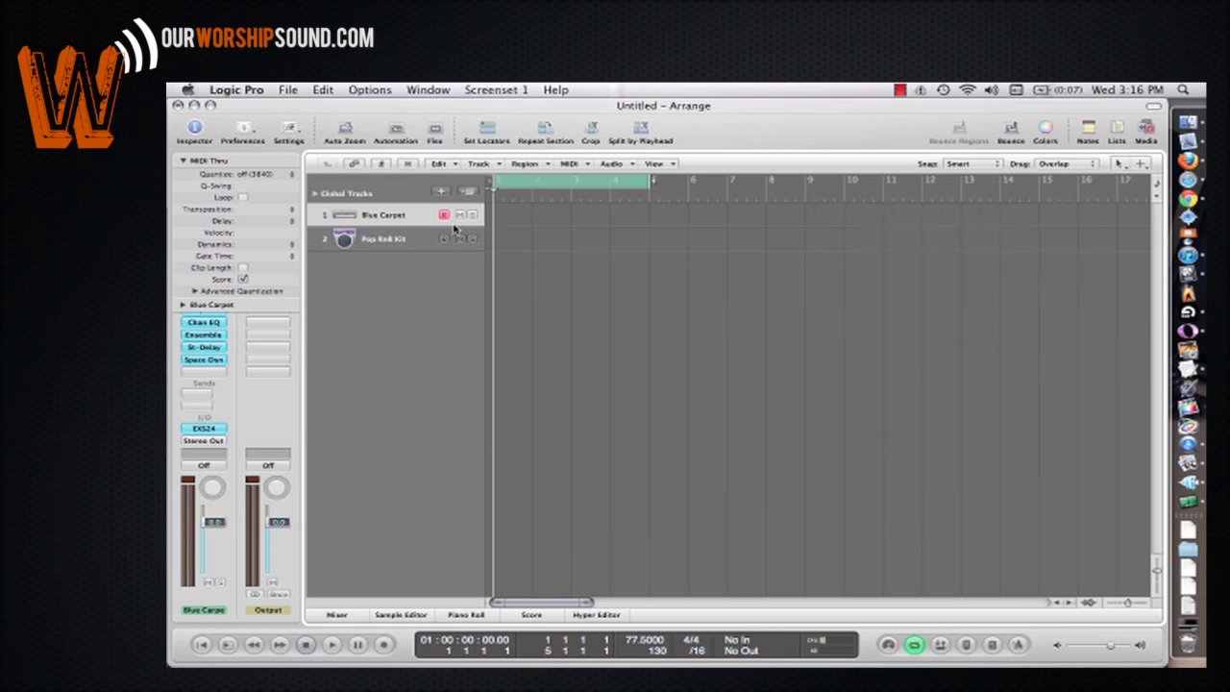
key("r")
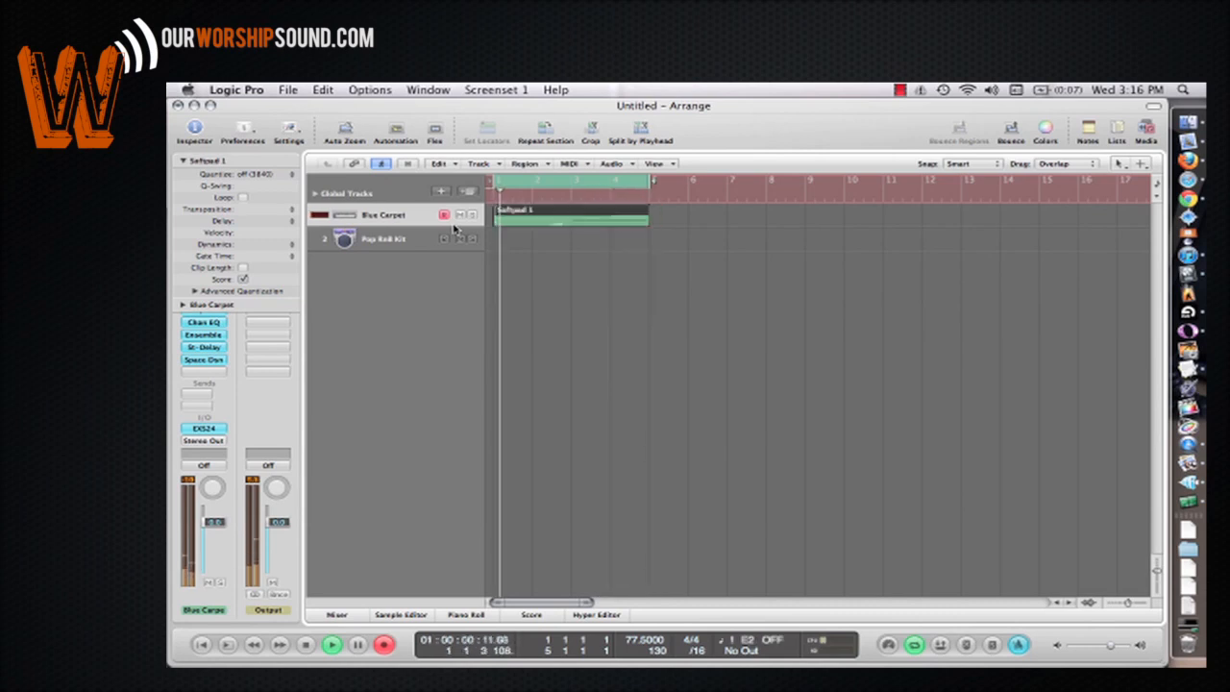
key("space")
- Quantize the recorded pad region to 1/4-Note
left_click(569, 223)
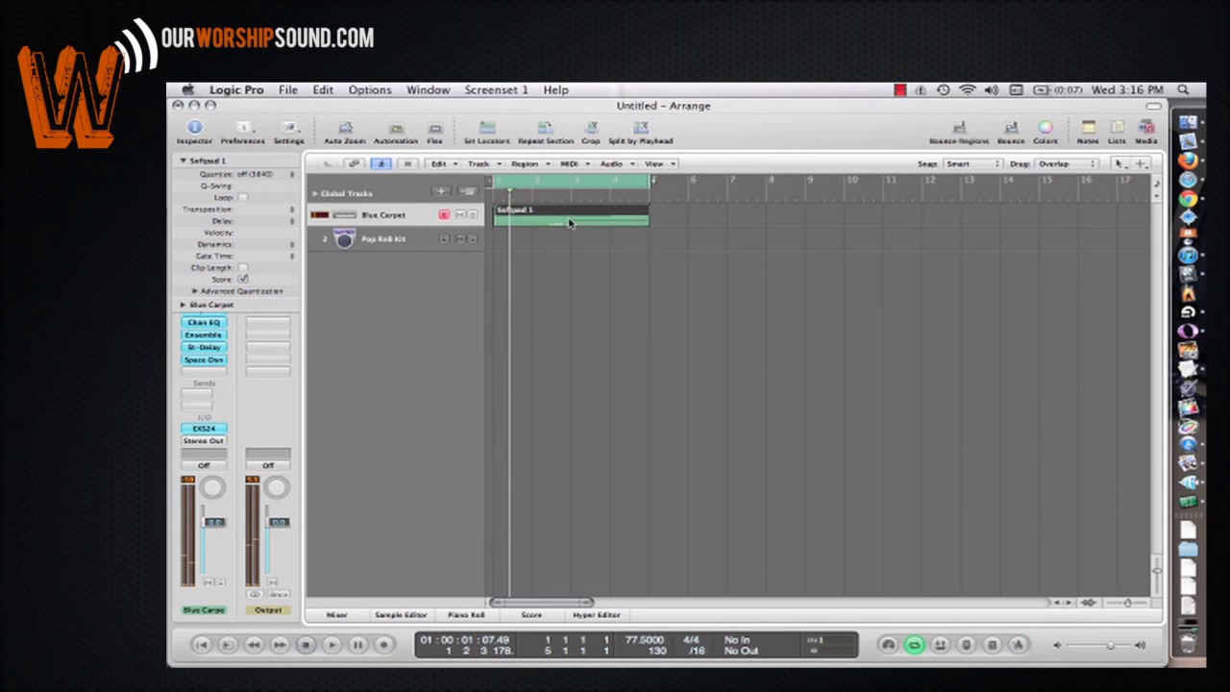
left_click(274, 176)
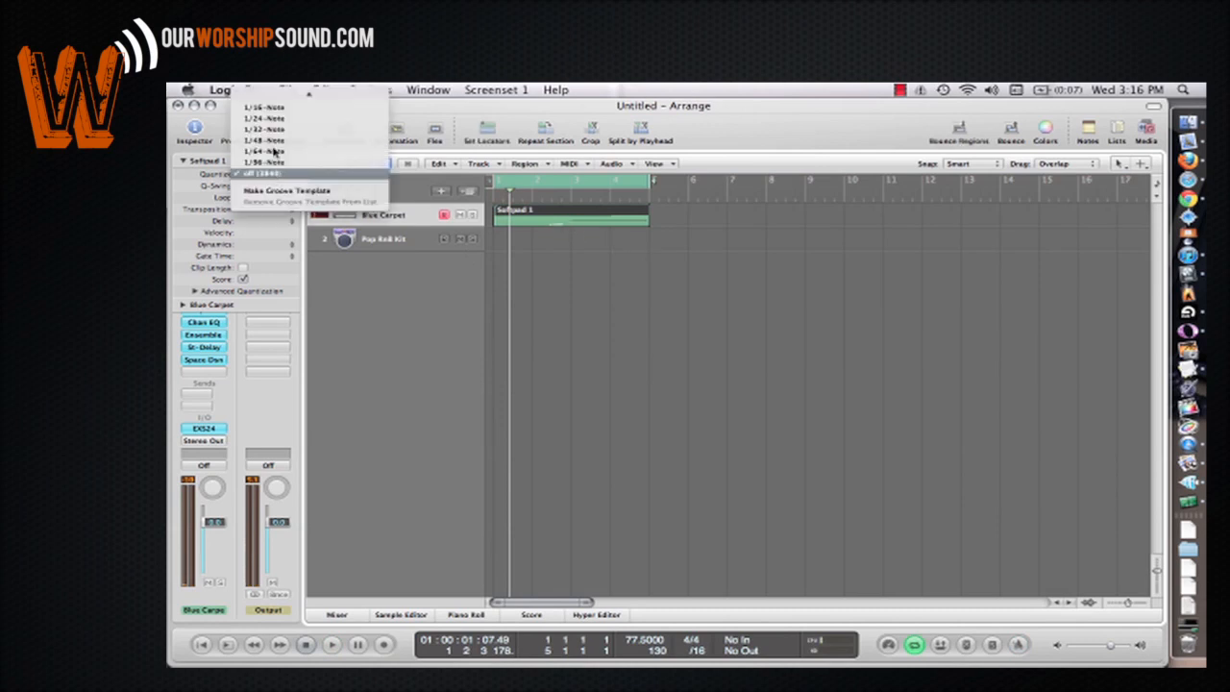
left_click(447, 210)
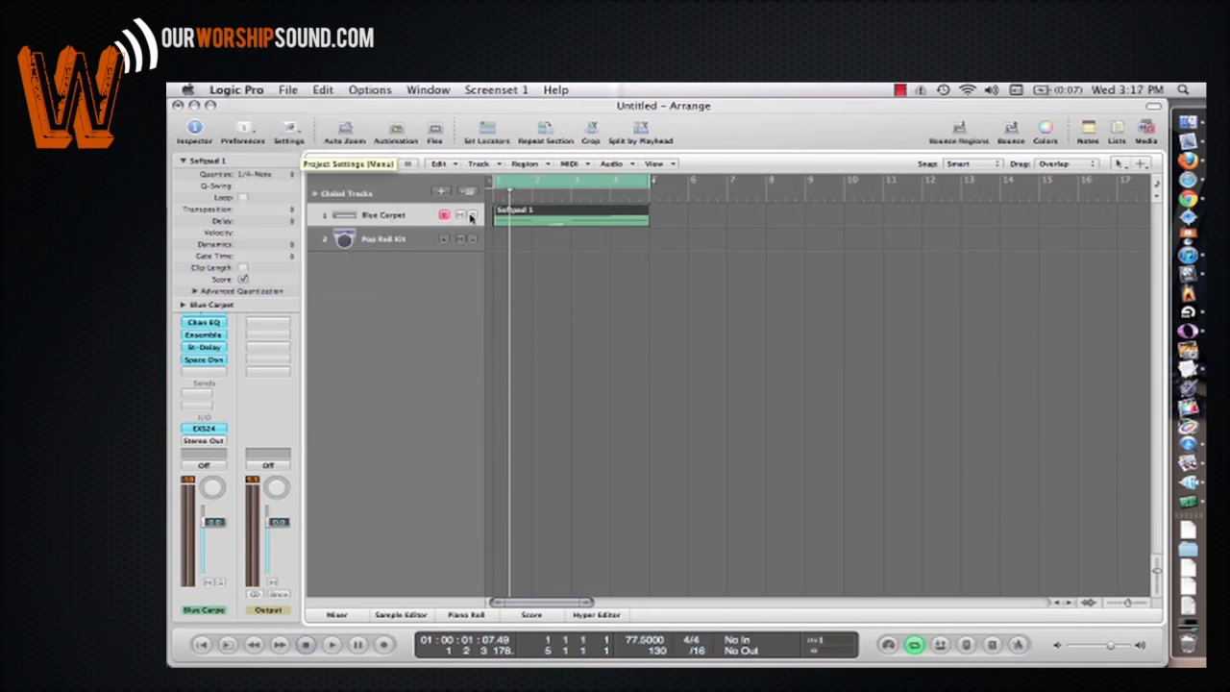
- Open the pad region in the Piano Roll and play back the part
key("p")
key("space")
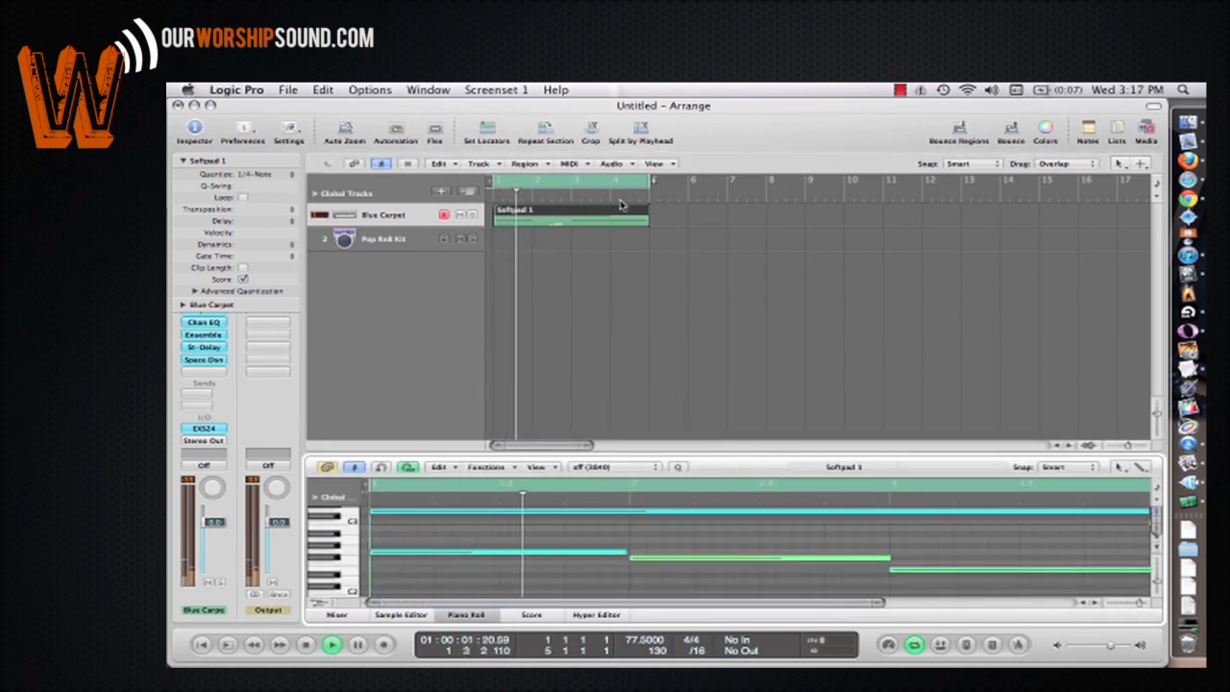
key("space")
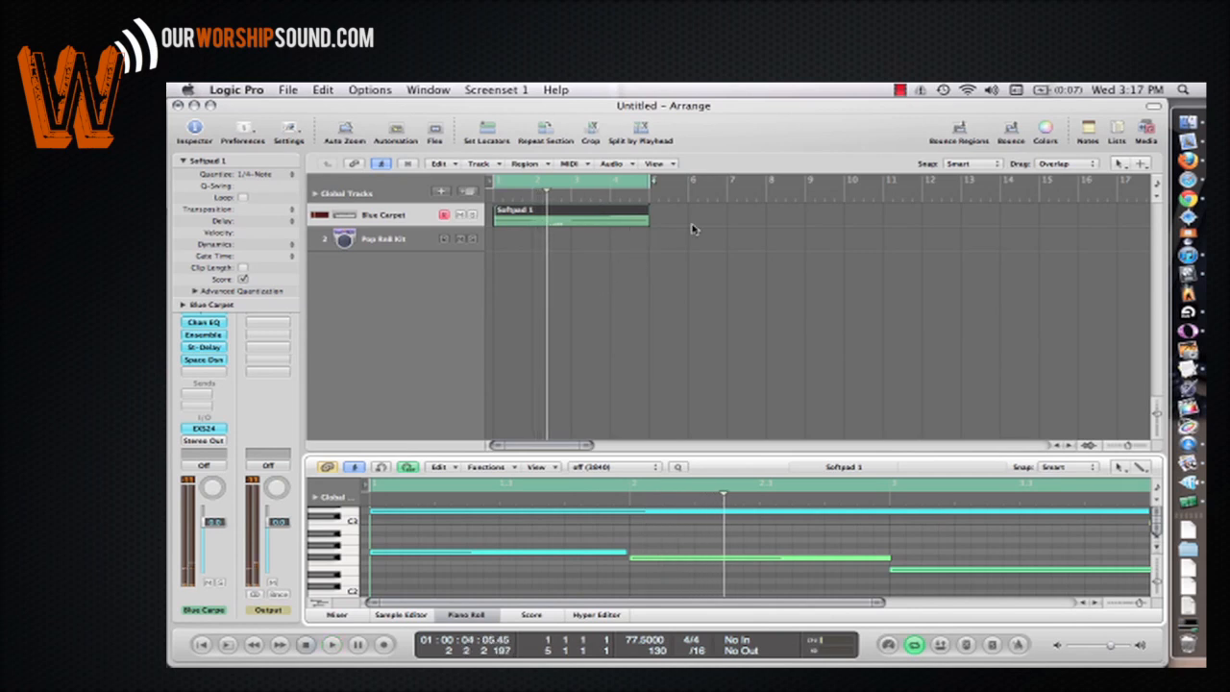
- Turn off cycling and copy the pad region three times end to end so the track is filled up to bar 17
key("c")
left_click_drag(652, 212, 1001, 219)
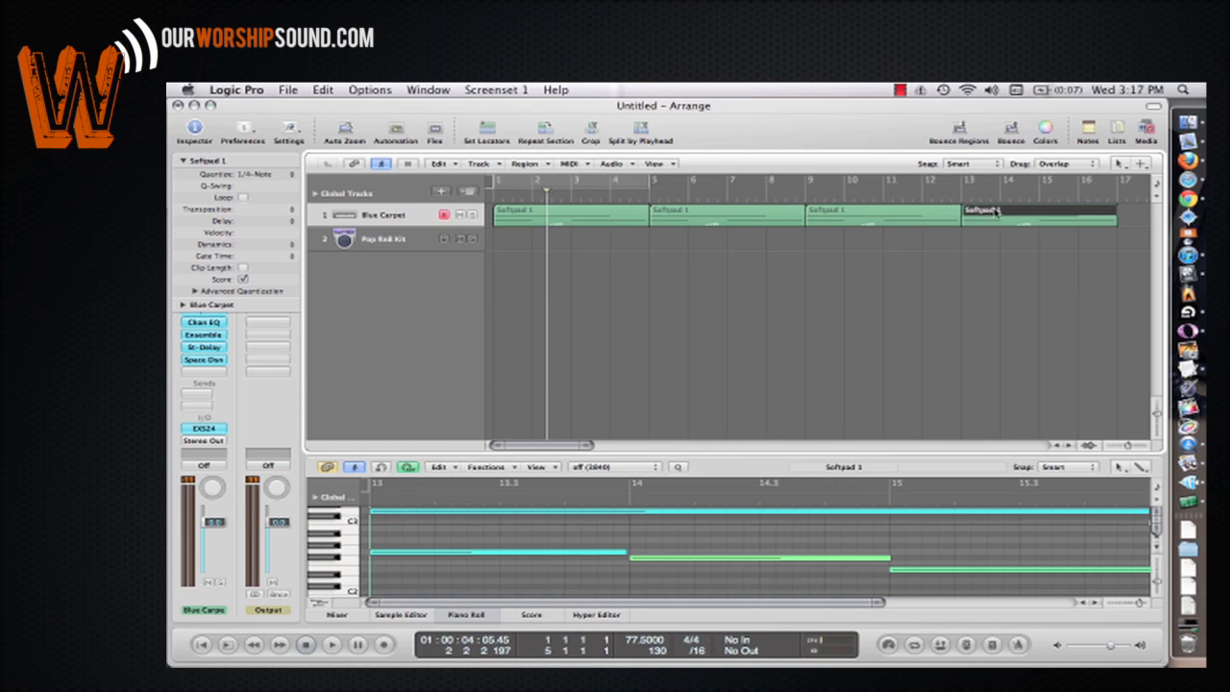
- Re-enable cycling from bar 1 to bar 5 and record a drum part on the Pop RnB Kit track
left_click(417, 241)
left_click(523, 182)
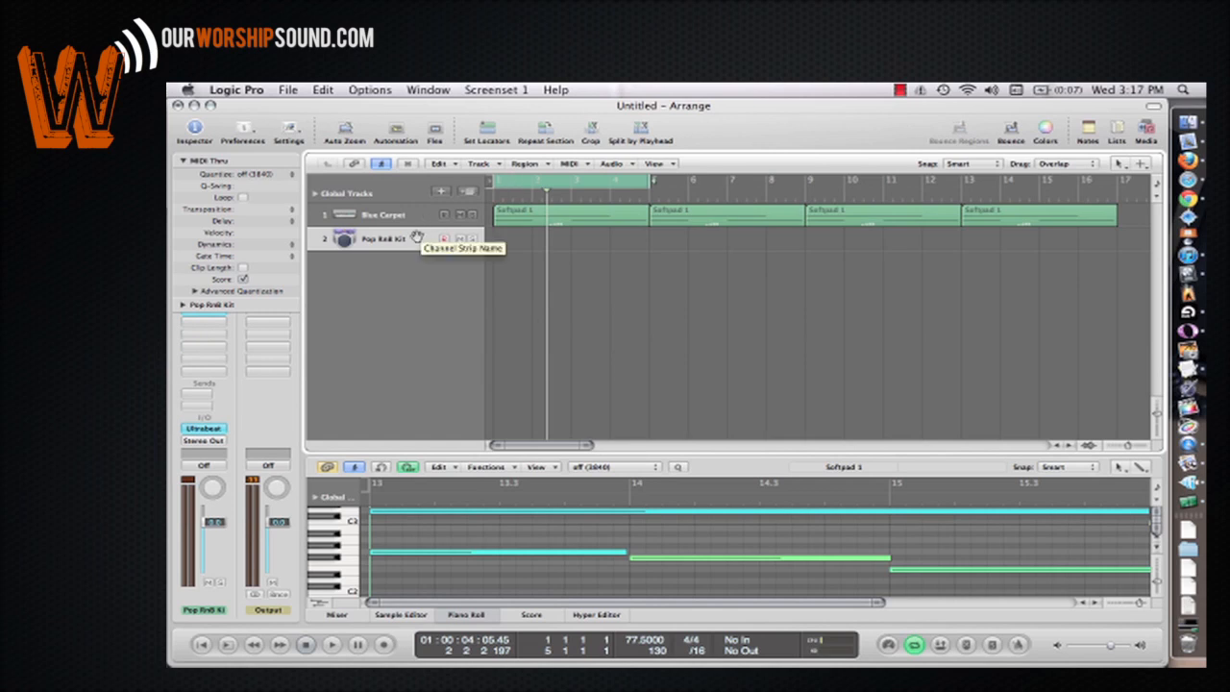
key("r")
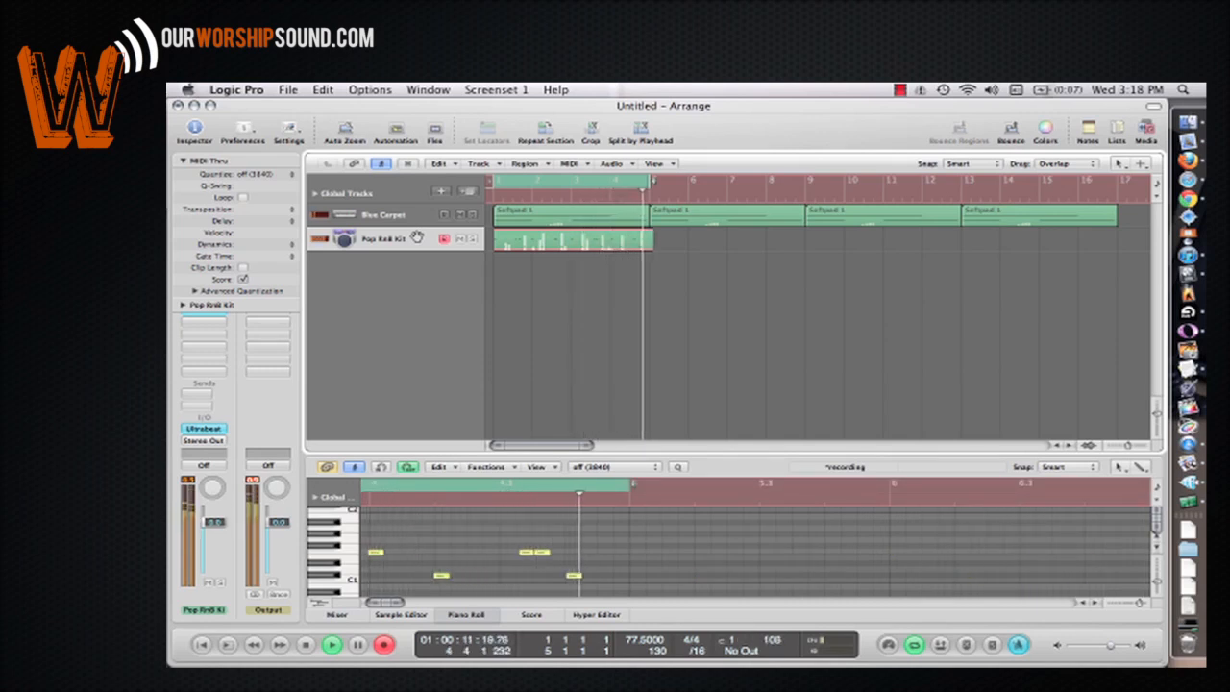
key("space")
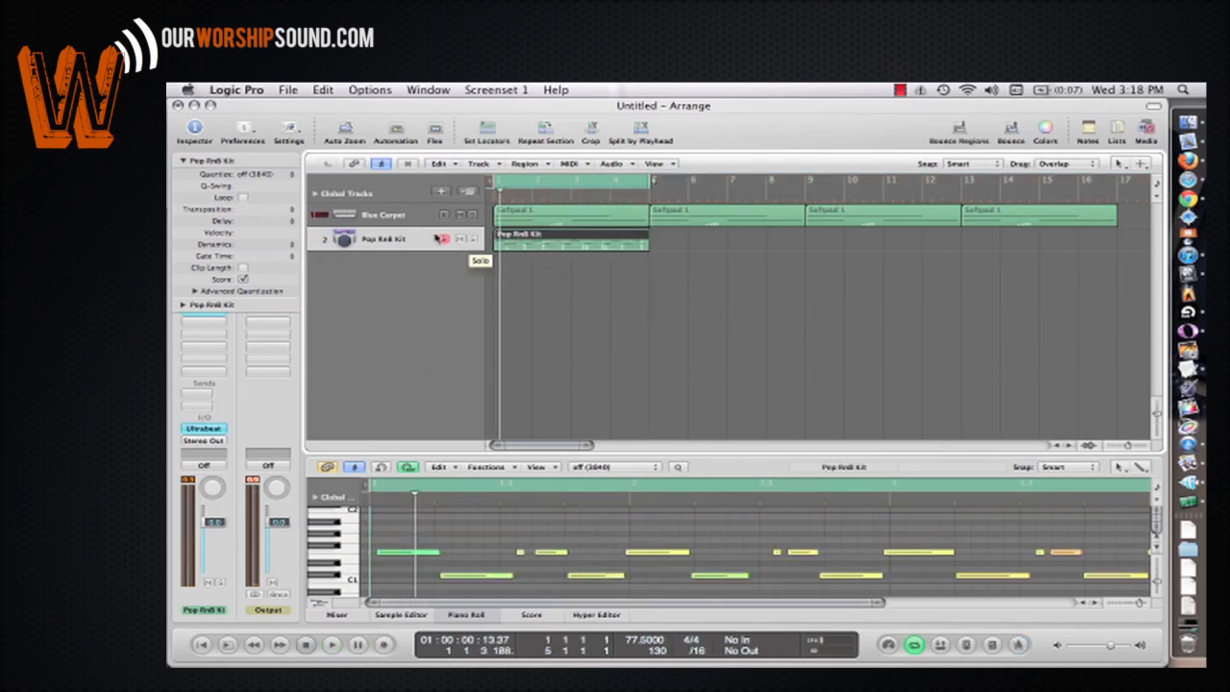
- Quantize the recorded drum region to 1/16-Note and play it back with the pad
left_click(259, 174)
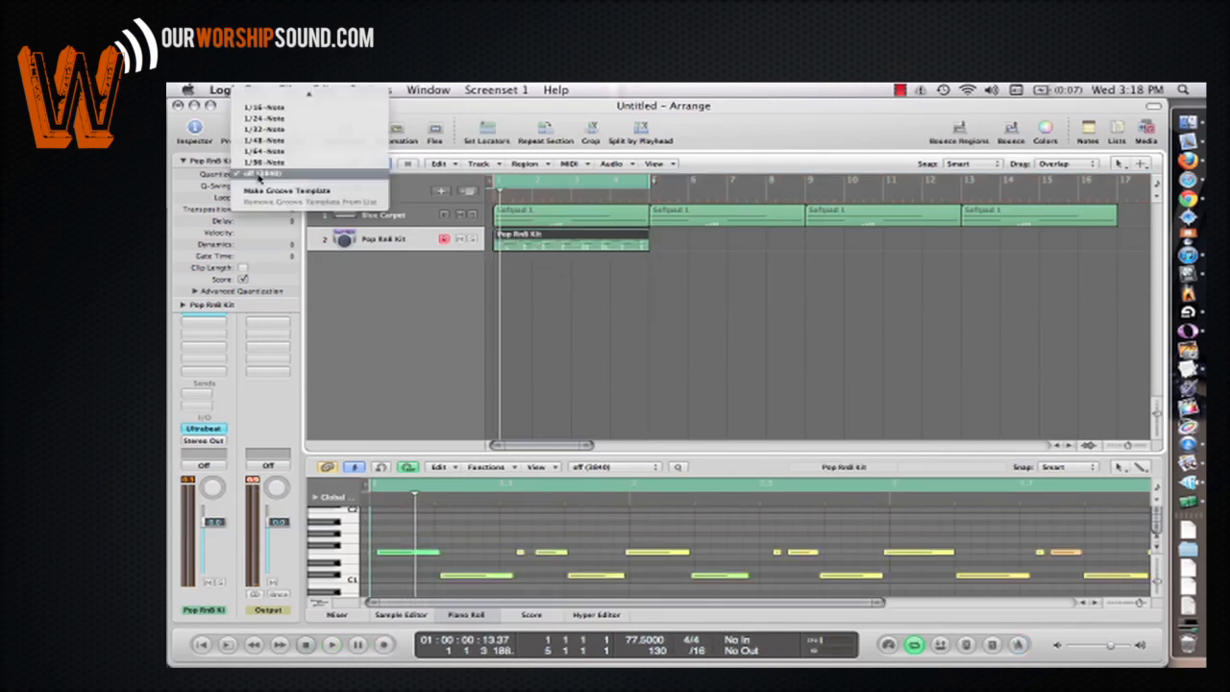
left_click(262, 107)
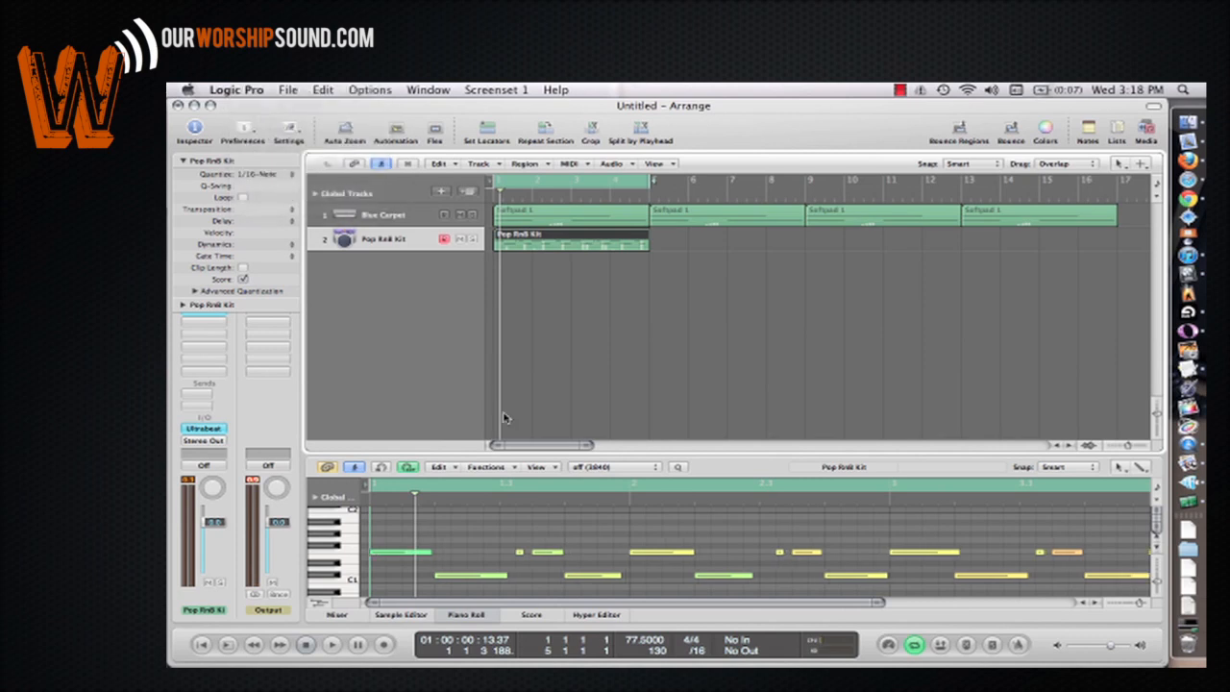
key("space")
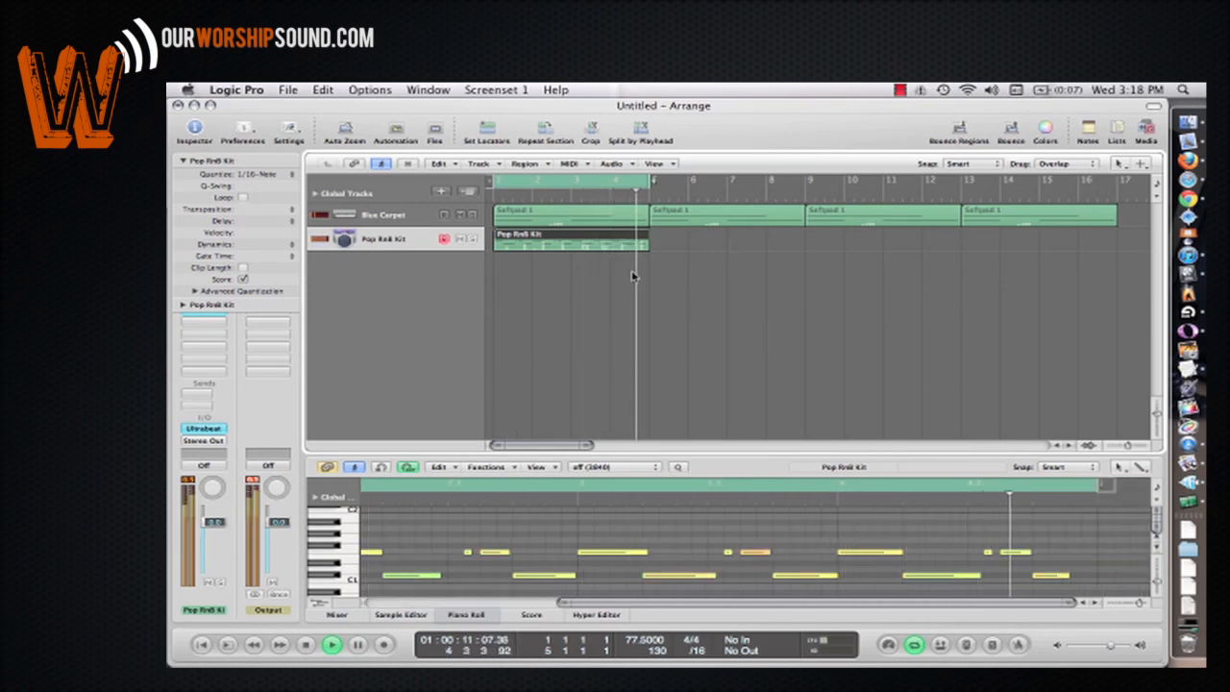
key("space")
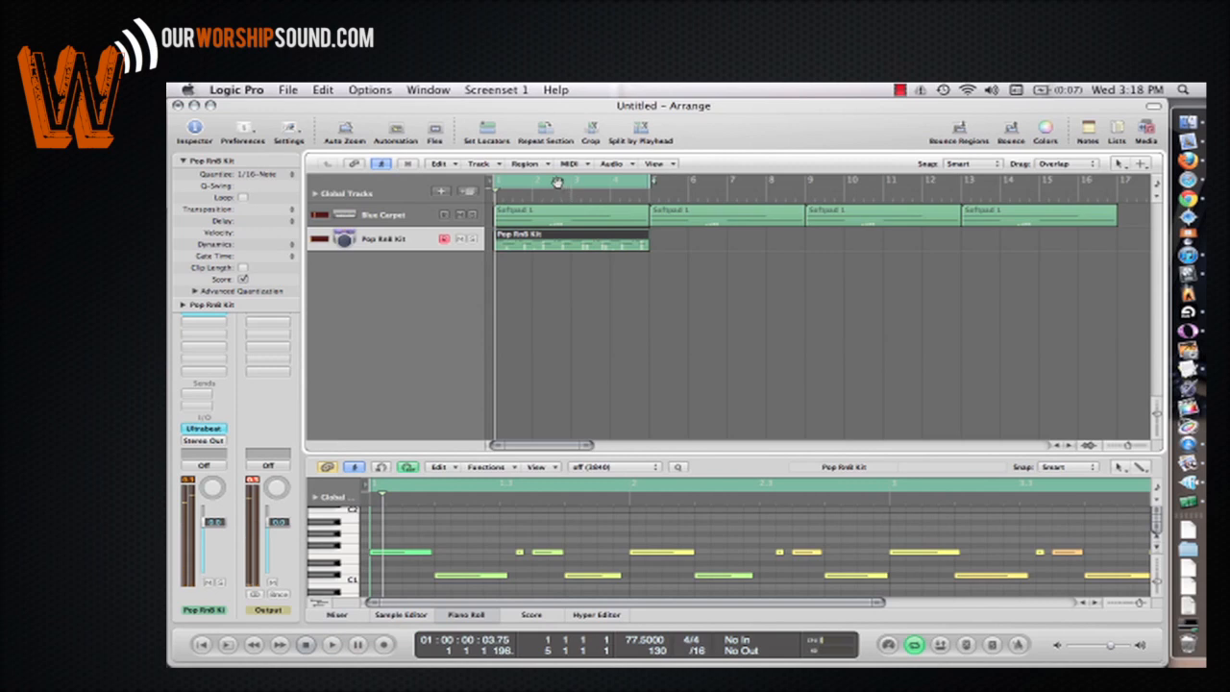
- Move the cycle range to bars 5 to 9 and copy the drum region three times to fill the track up to bar 17
left_click_drag(555, 181, 711, 181)
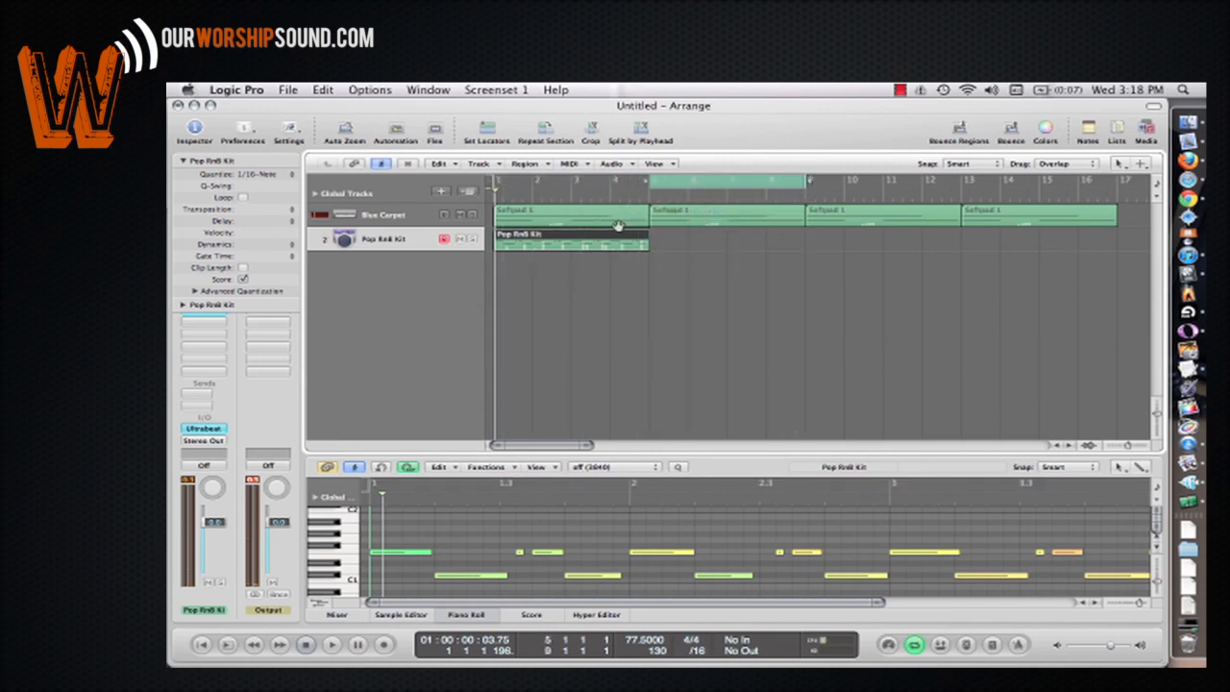
left_click_drag(590, 238, 1042, 240)
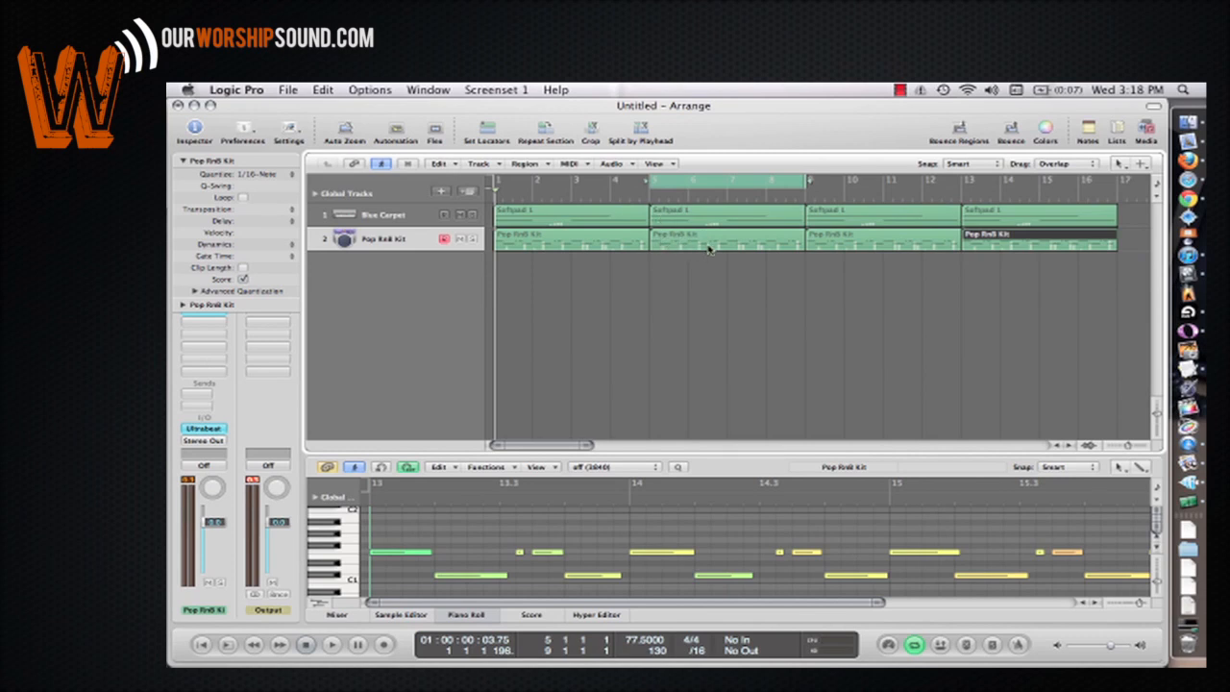
- Record a steady repeated-note drum part over the cycled bars 5 to 9 on the Pop RnB Kit track
key("r")
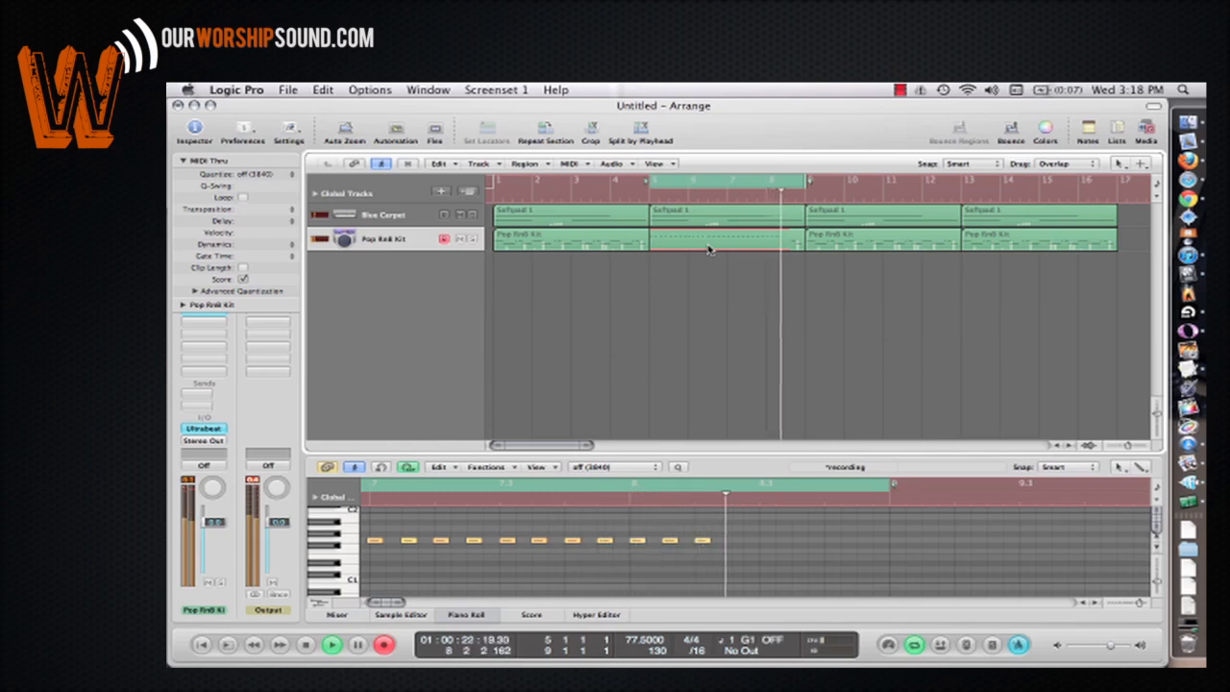
key("space")
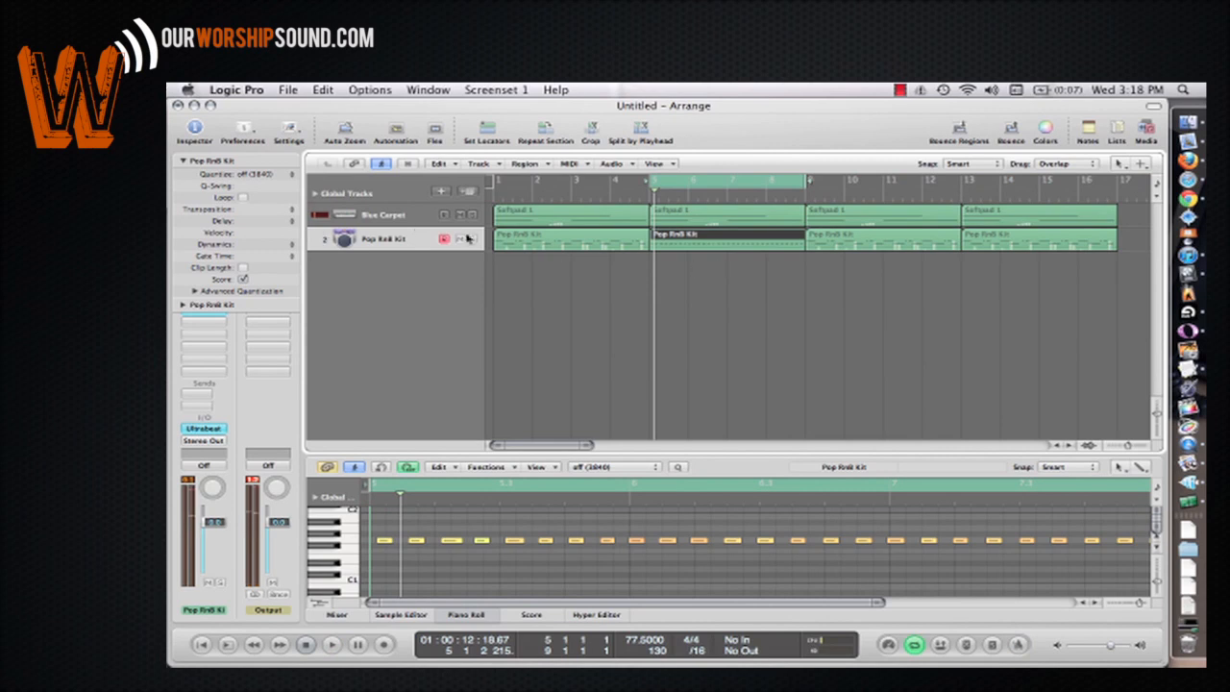
- Quantize the newly recorded drum region to 1/8-Note and start playback
left_click(287, 177)
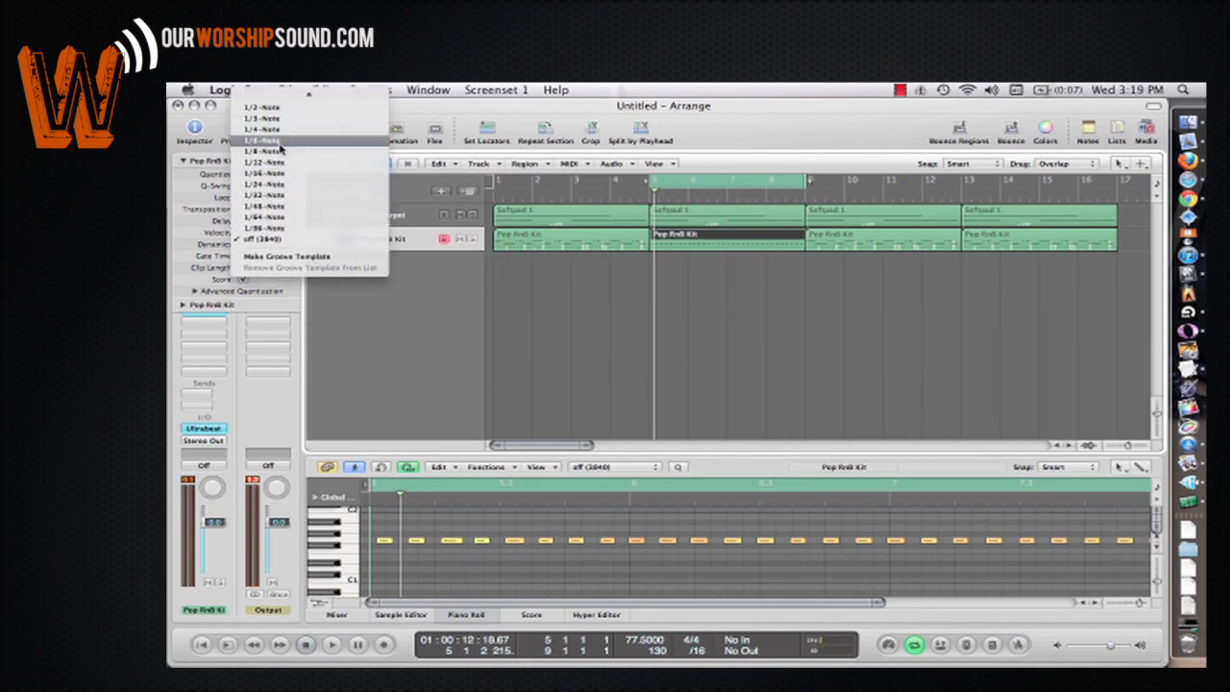
left_click(269, 151)
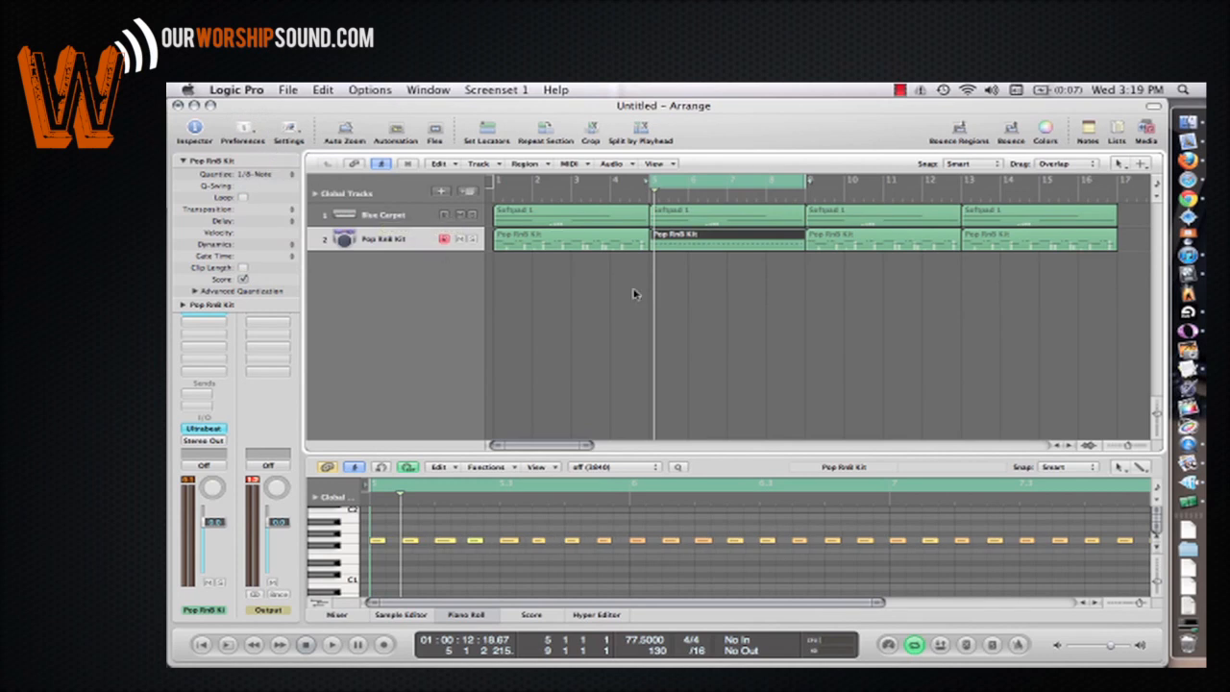
scroll(764, 519, "right", 2)
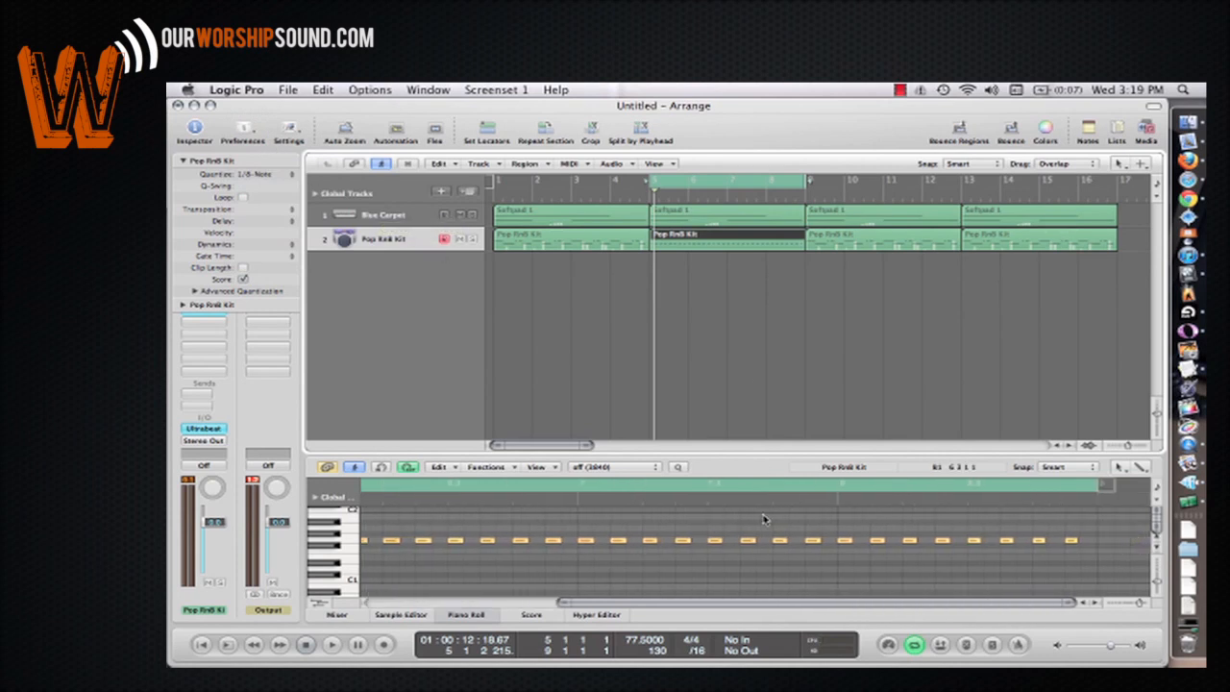
key("space")
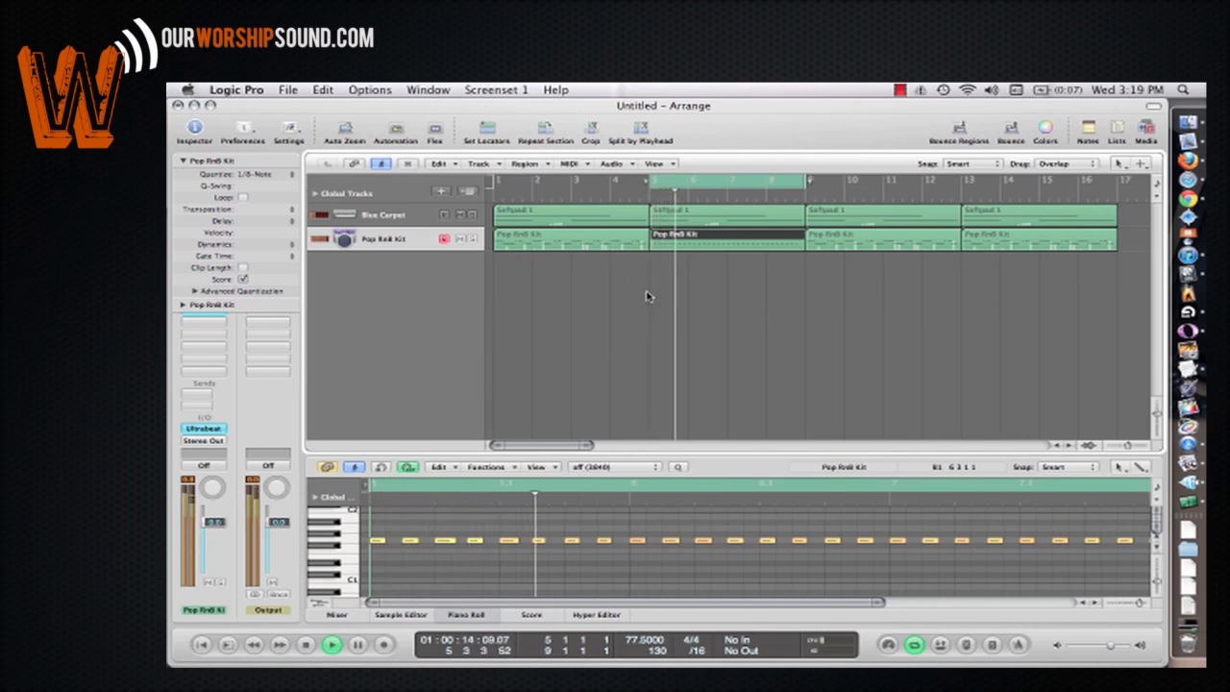
- Merge the two overlapping Pop RnB Kit regions between bars 5 and 9 with the Glue tool
key("Escape")
left_click(722, 290)
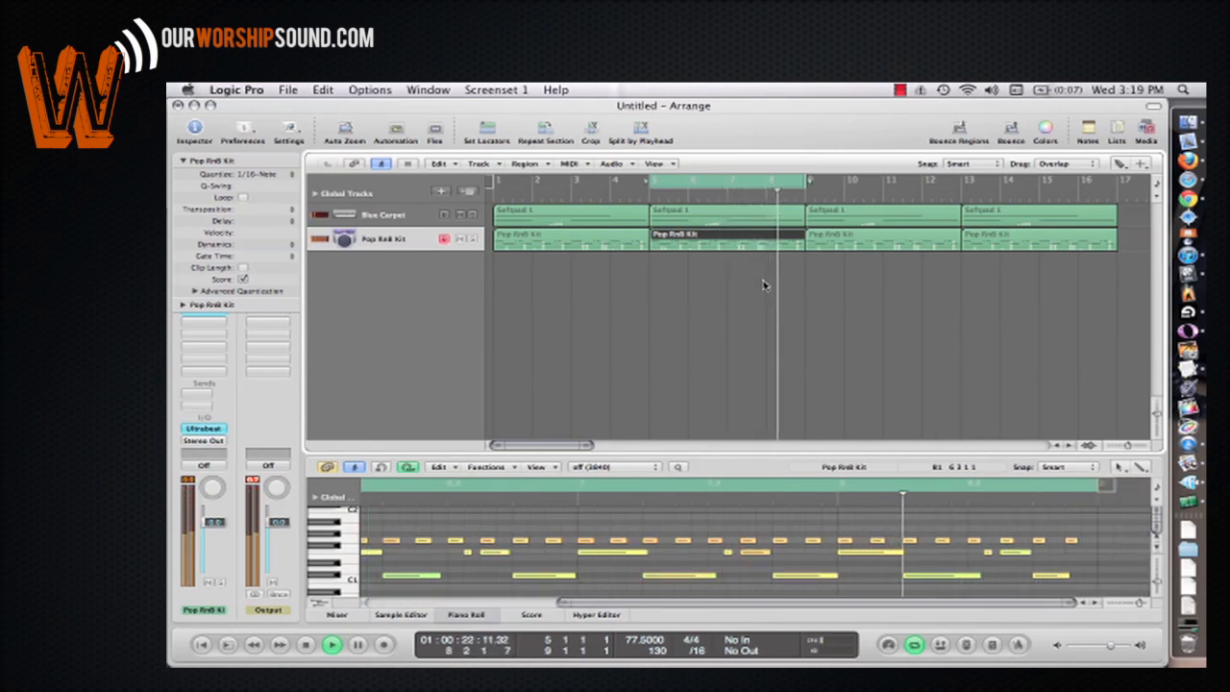
- Move the cycle range to bars 9 to 13 and record a steady repeated-note part over it on the Pop RnB Kit track
left_click_drag(698, 189, 843, 185)
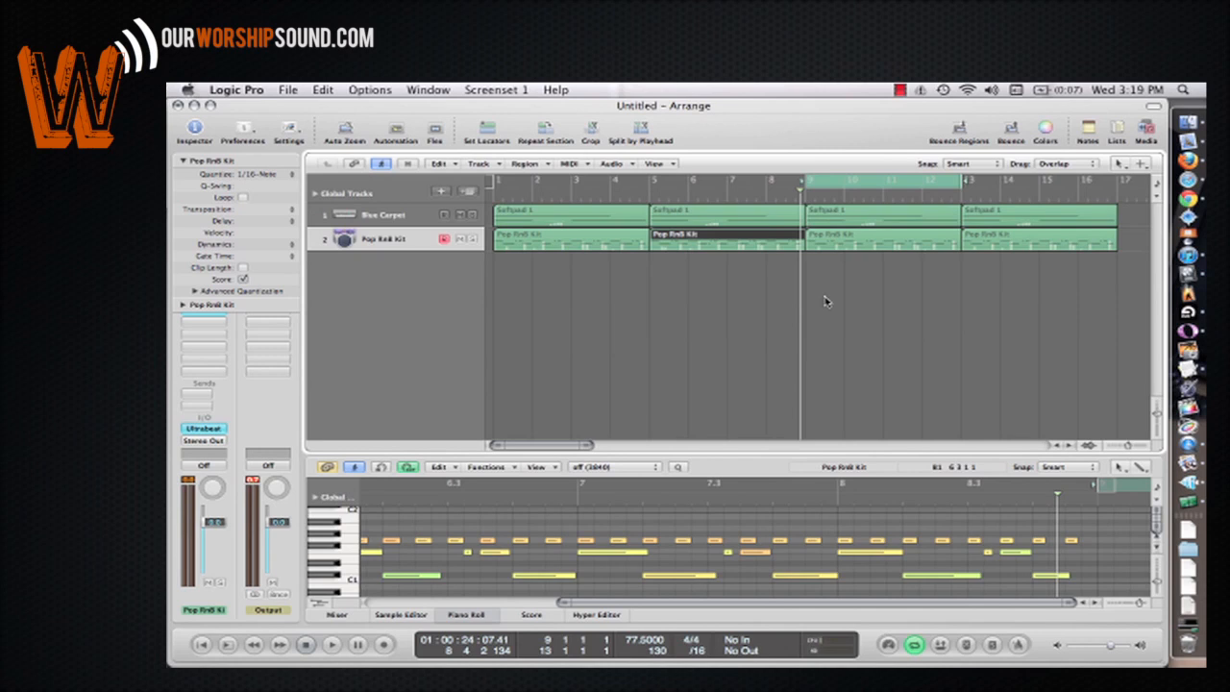
key("r")
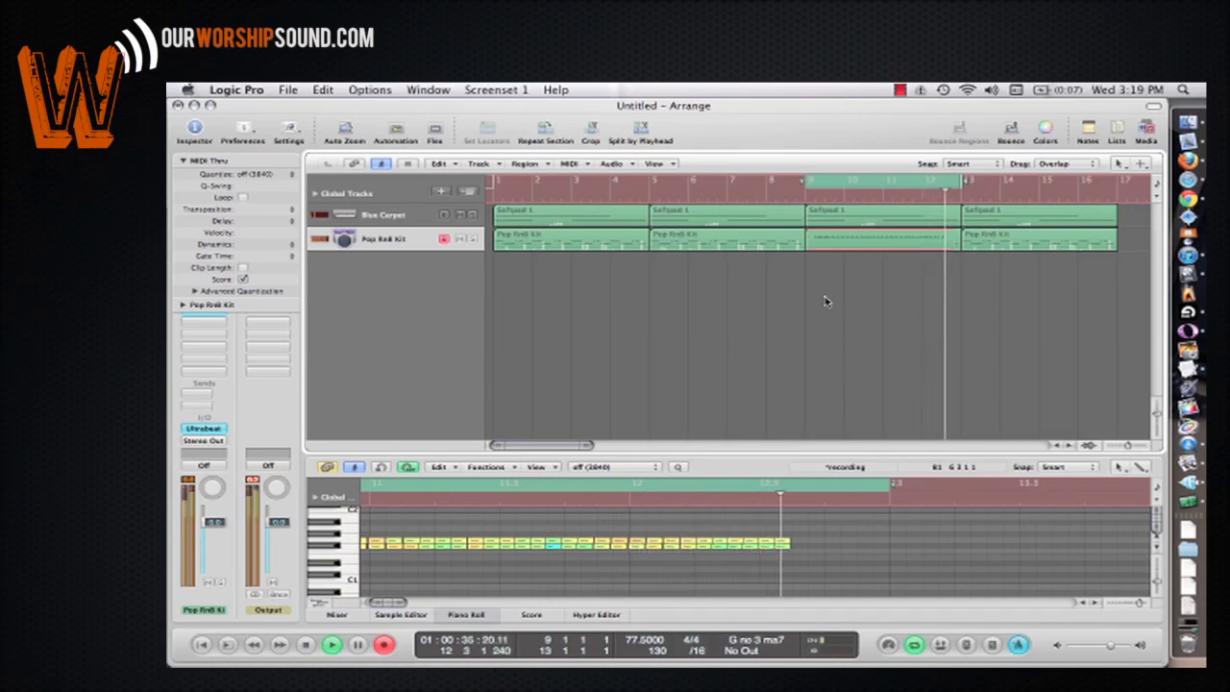
key("space")
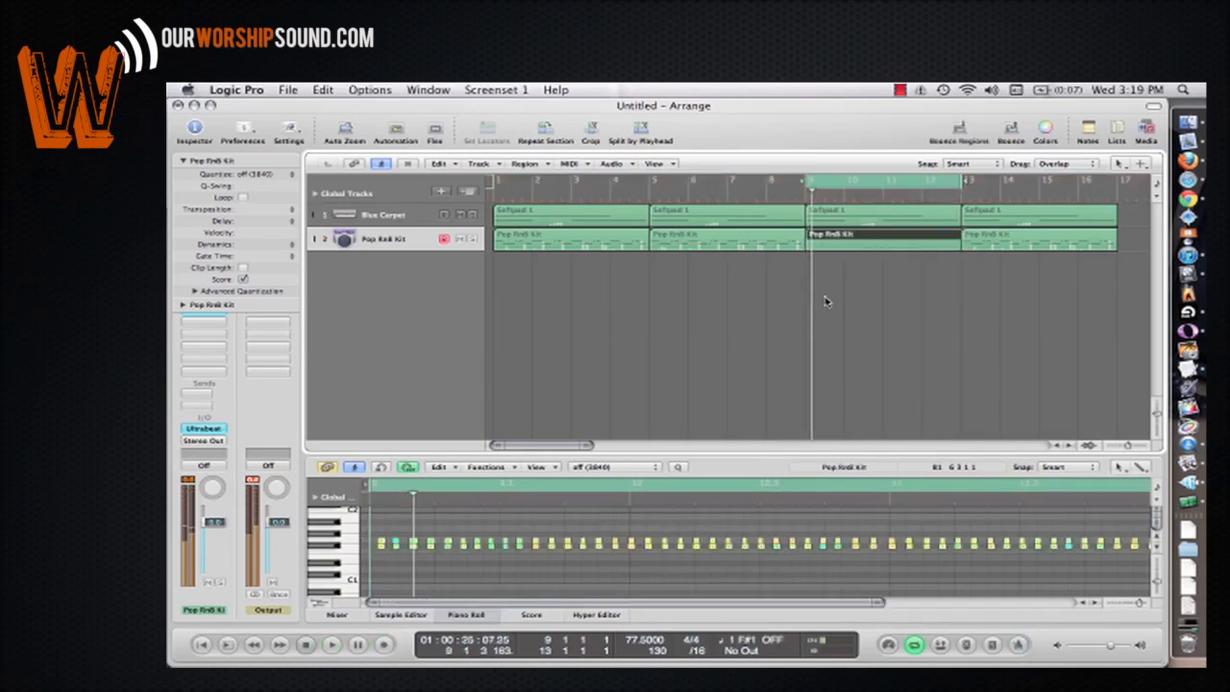
key("ctrl+Left")
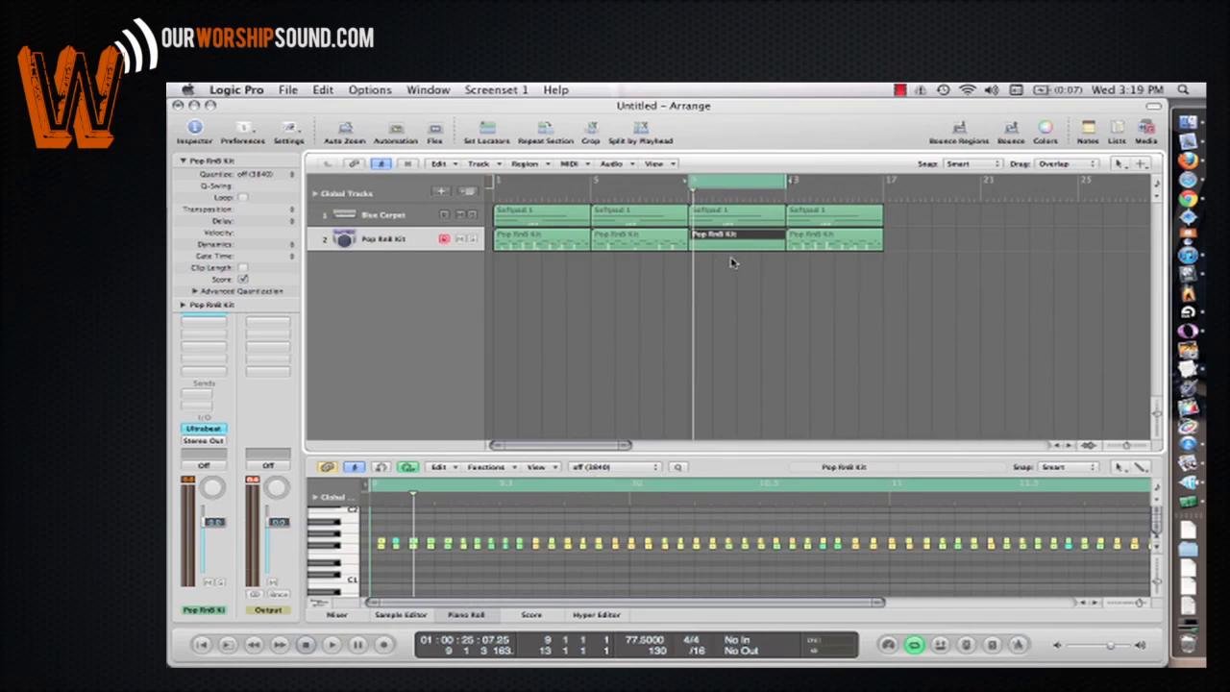
- Quantize the newly recorded drum region at bars 9 to 13 to 1/16-Note and play it back
key("Escape")
left_click(727, 261)
left_click(260, 175)
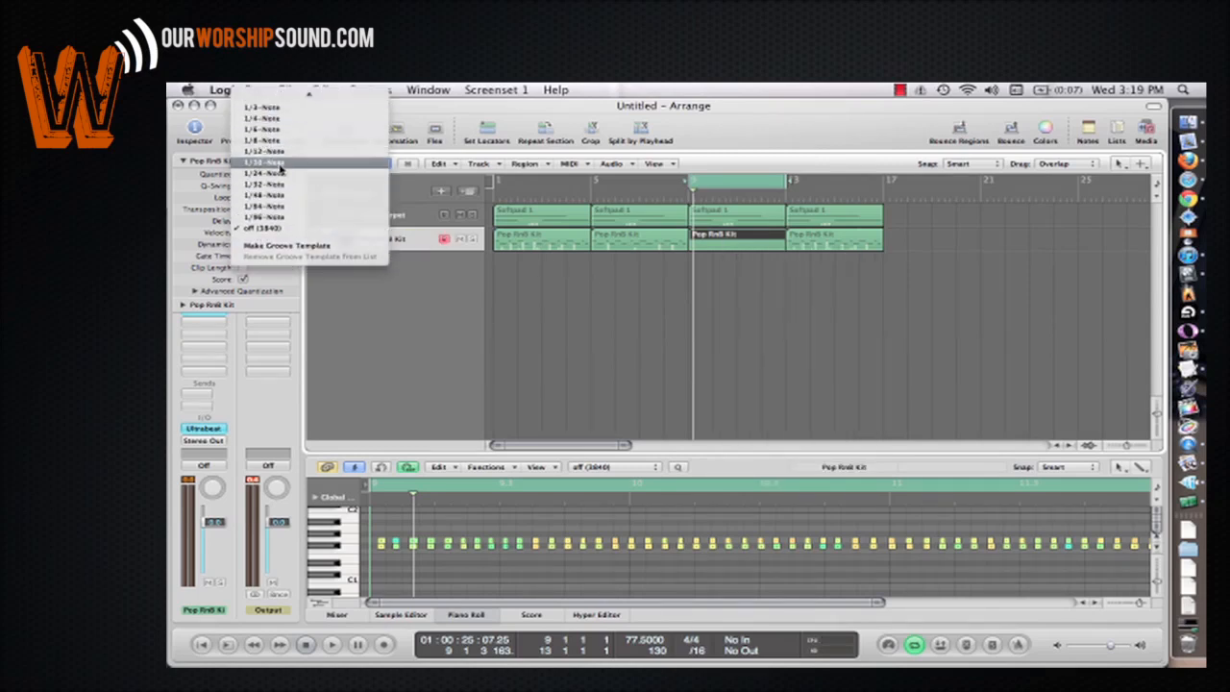
left_click(279, 170)
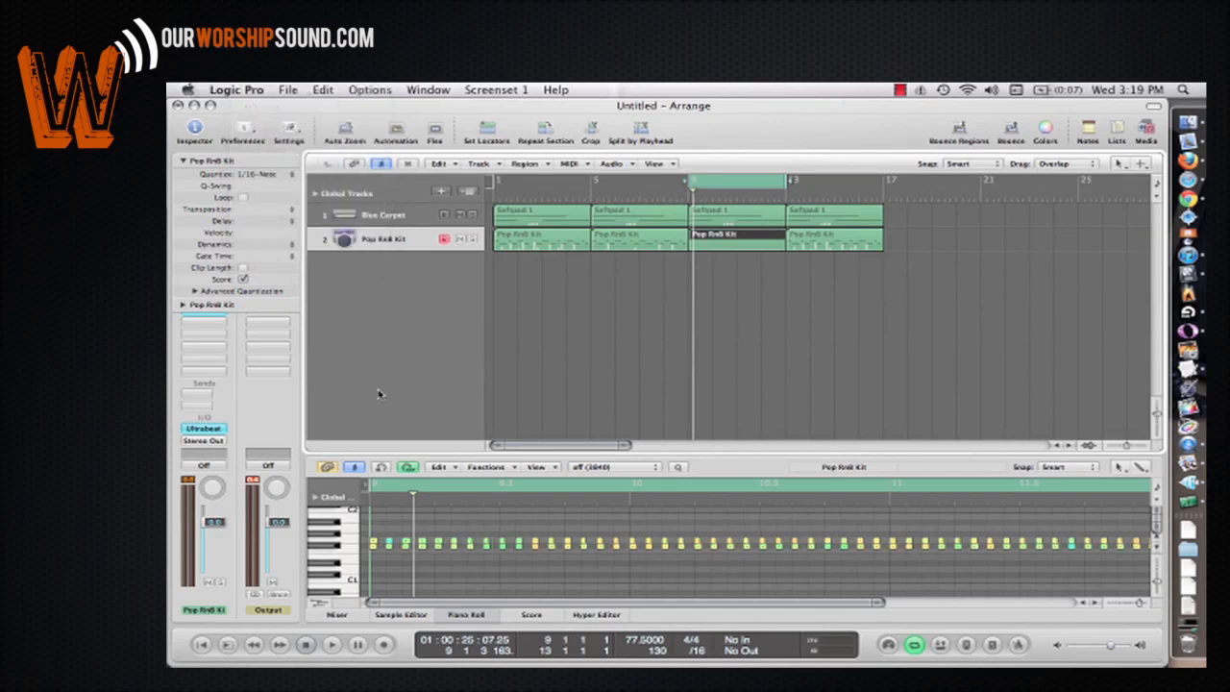
scroll(543, 574, "up", 1)
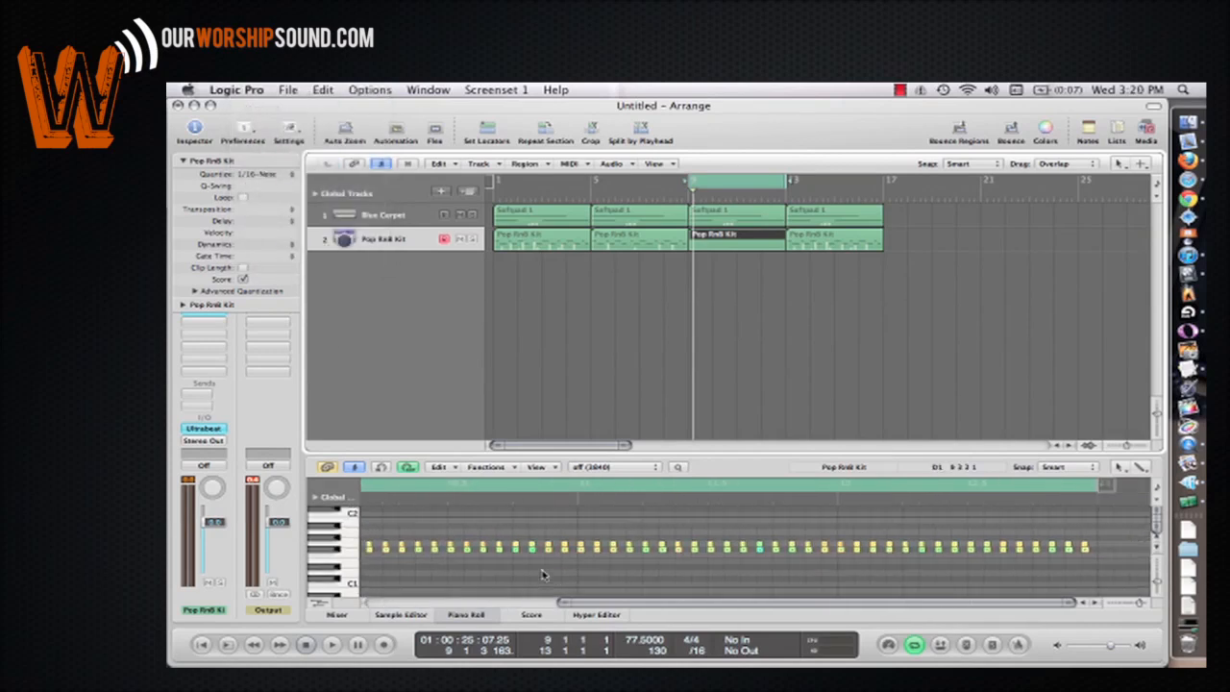
key("space")
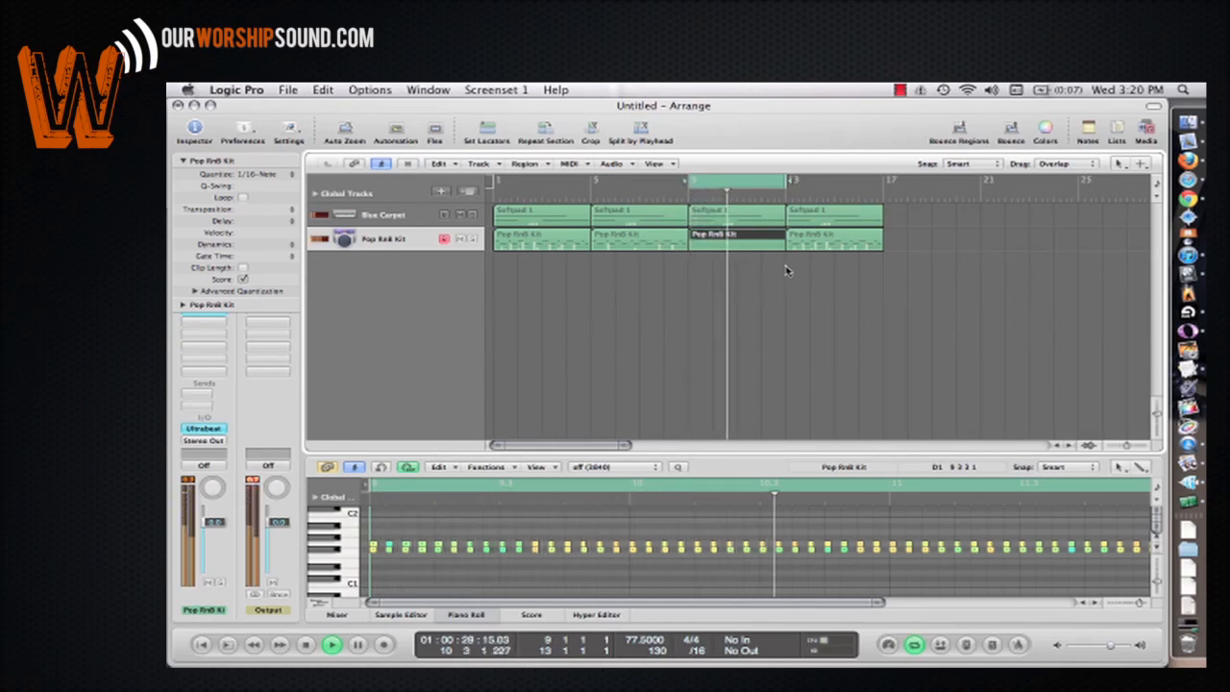
key("space")
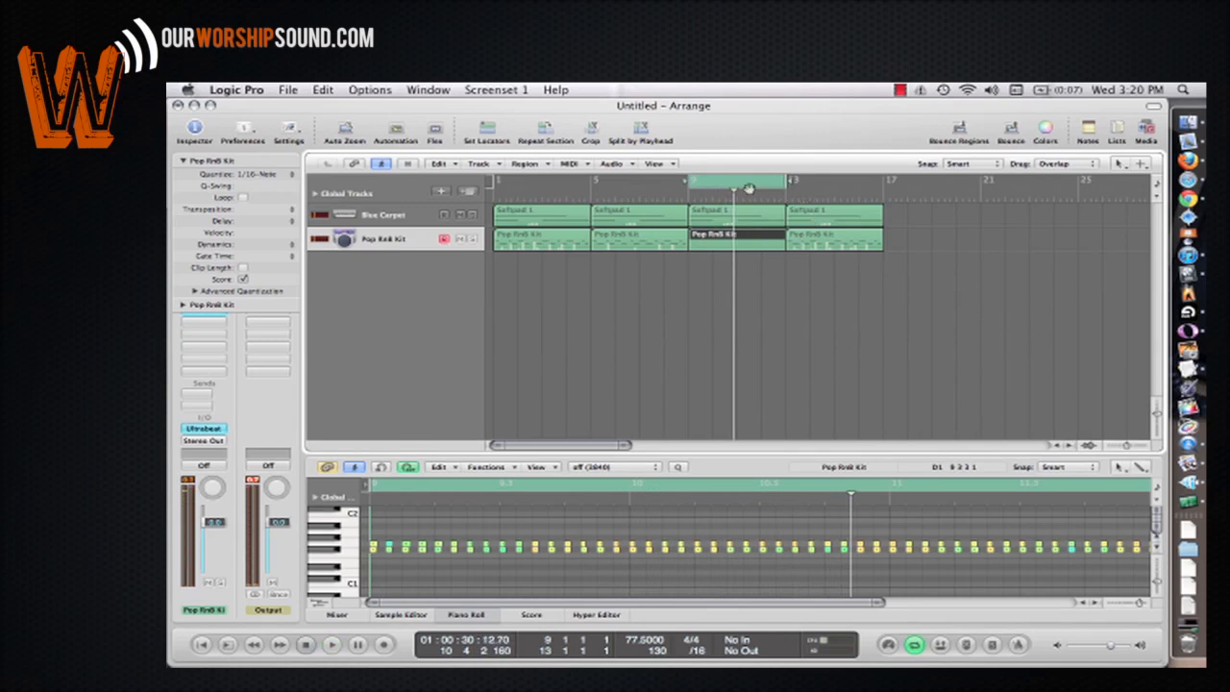
- Shorten the last Pop RnB Kit region to just its opening hit at bar 13, switch cycling off, and play the ending
left_click(806, 198)
key("super+Right")
key("super+Right")
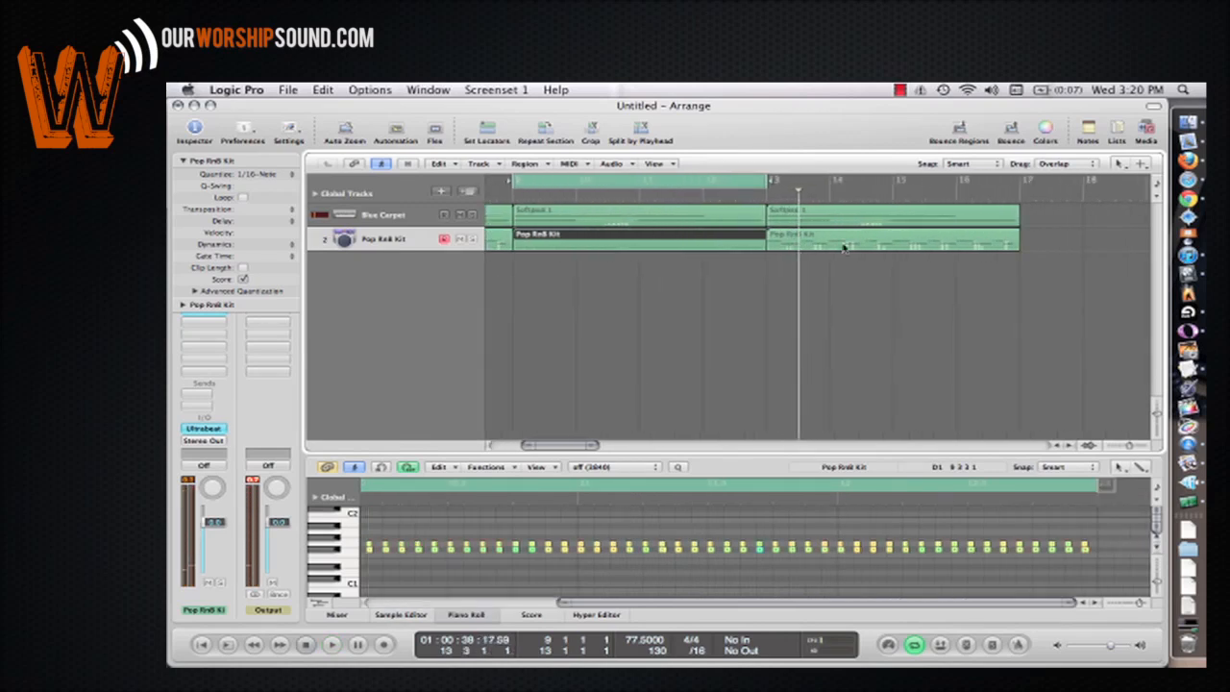
left_click_drag(911, 270, 772, 252)
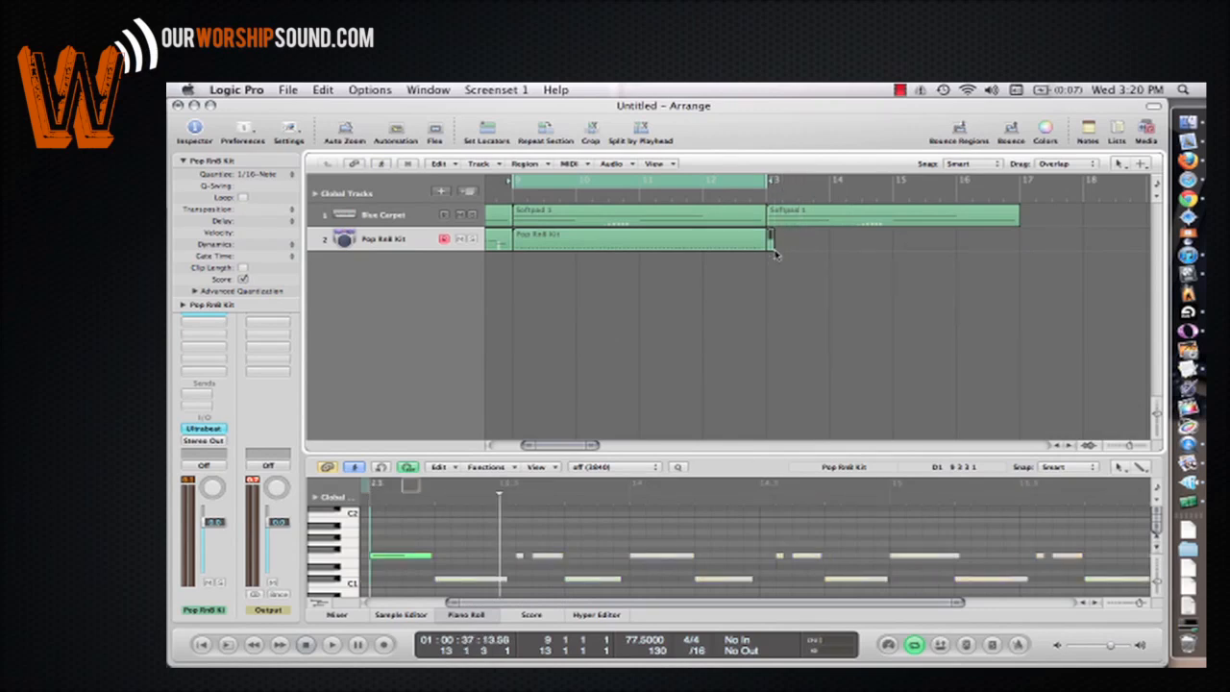
key("c")
key("space")
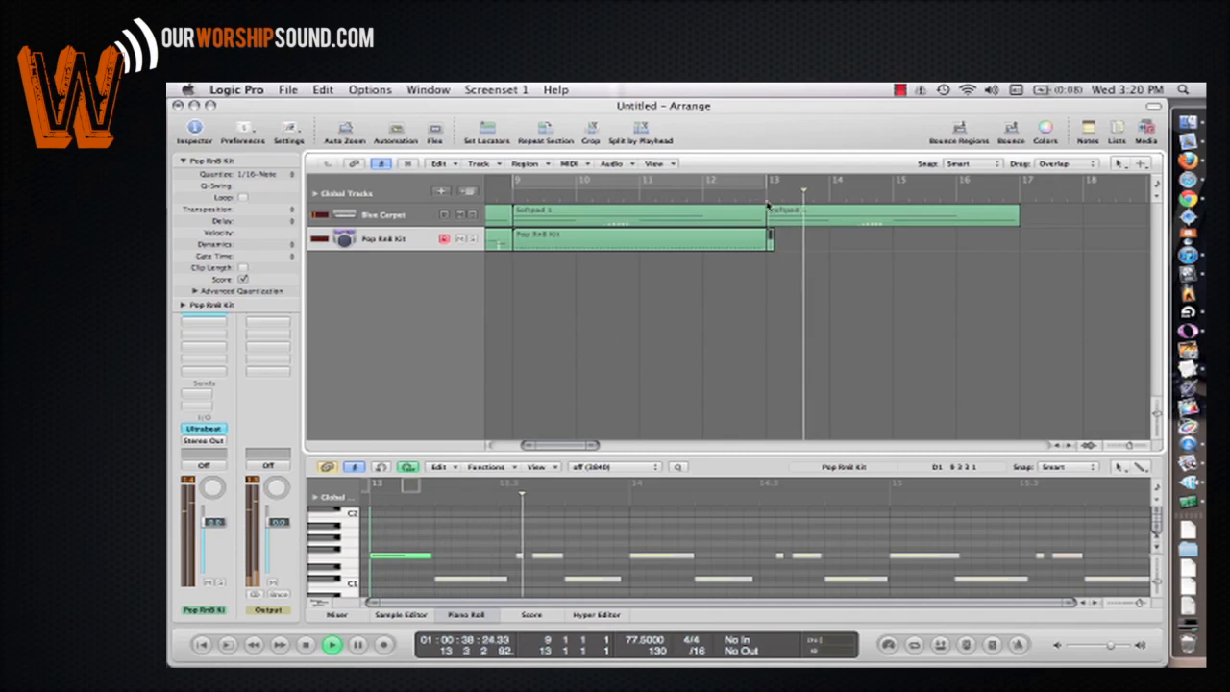
- Delete the chord-change notes after the opening notes of the Blue Carpet track's last Softpad region, including the one at bar 16
left_click(410, 216)
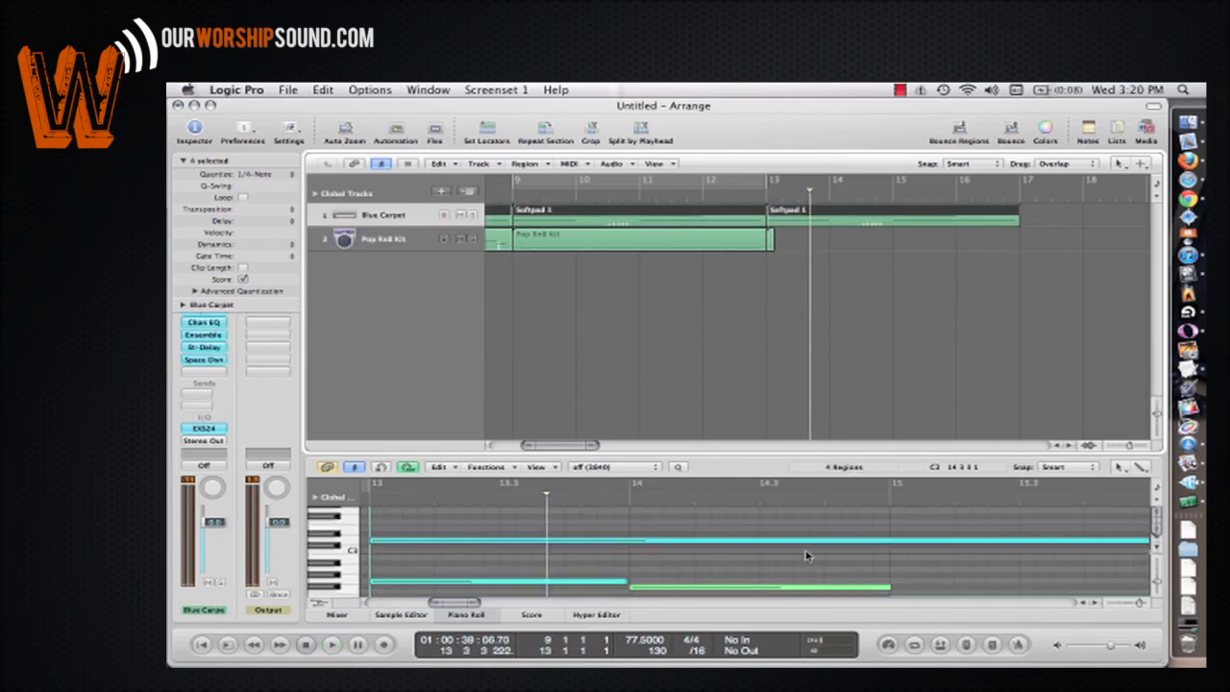
scroll(807, 556, "down", 4)
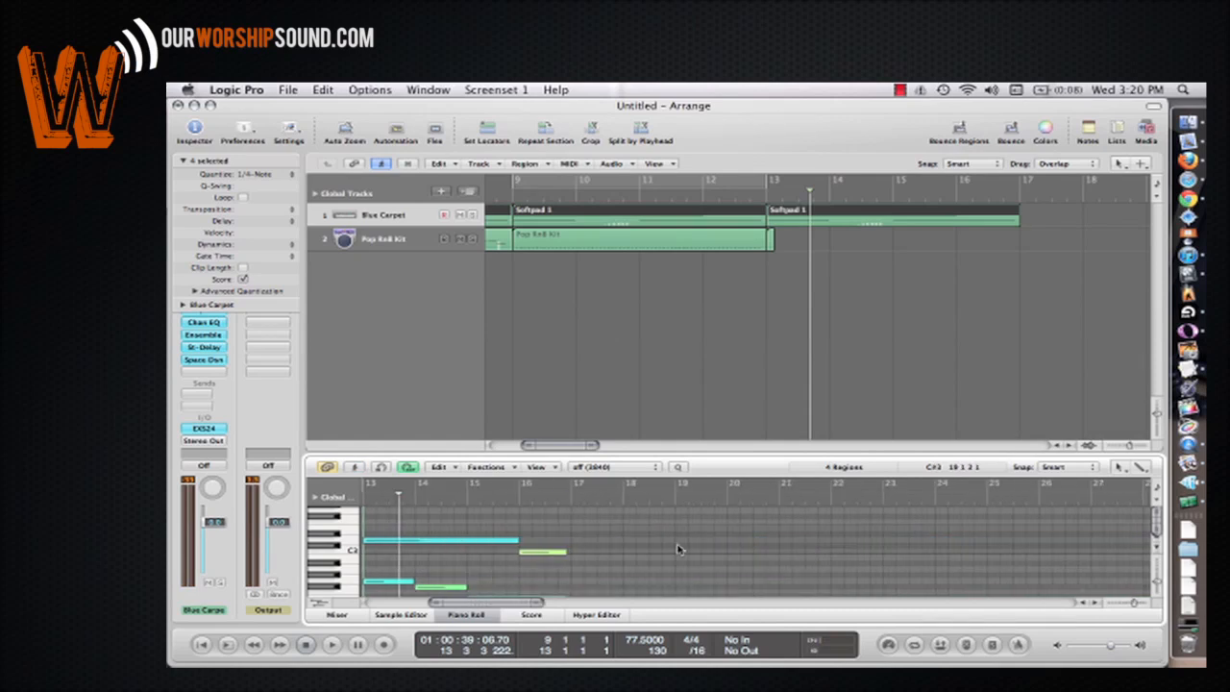
scroll(678, 550, "down", 3)
left_click(445, 542)
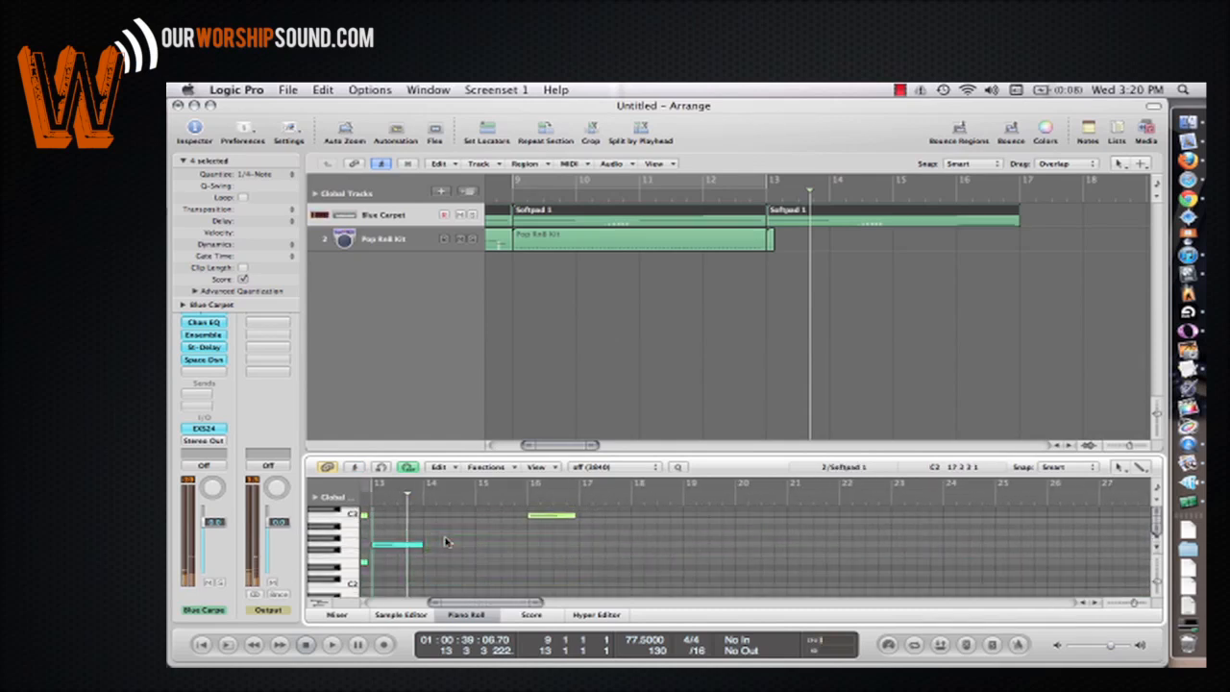
left_click(555, 517)
key("Delete")
- Lengthen the two remaining Blue Carpet notes starting at bar 13 so both sustain until bar 17
key("ctrl+Up")
key("ctrl+Up")
left_click_drag(534, 561, 415, 519)
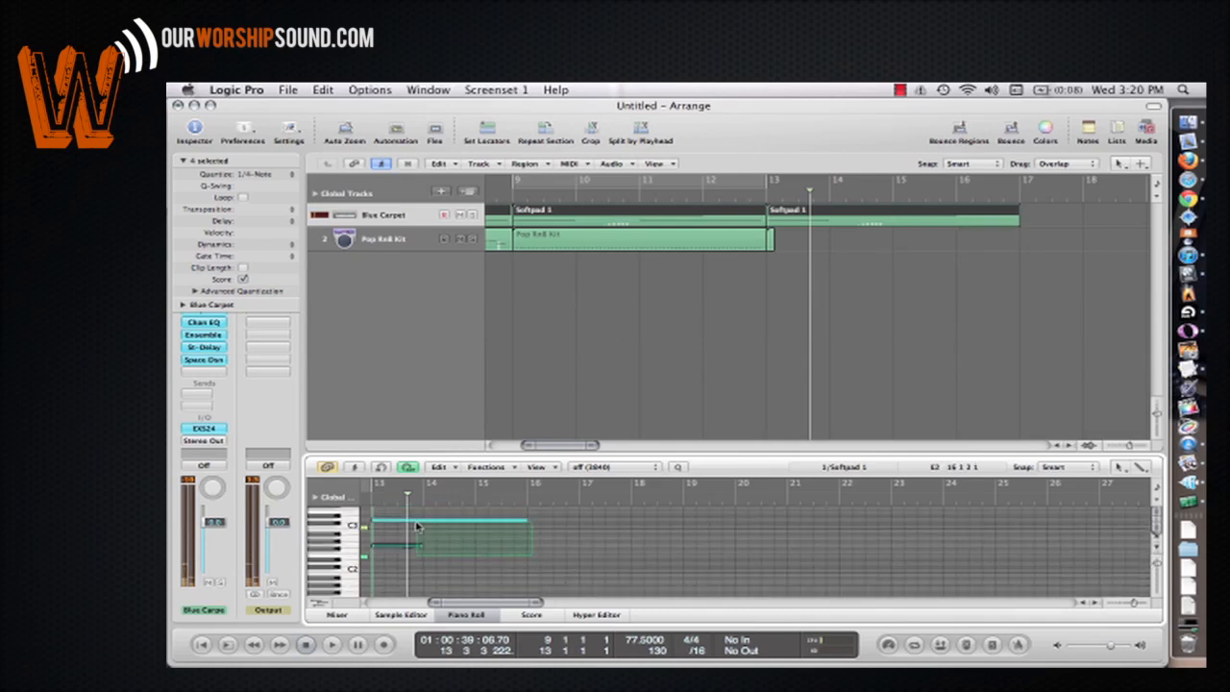
left_click_drag(521, 520, 579, 520)
left_click_drag(472, 545, 578, 549)
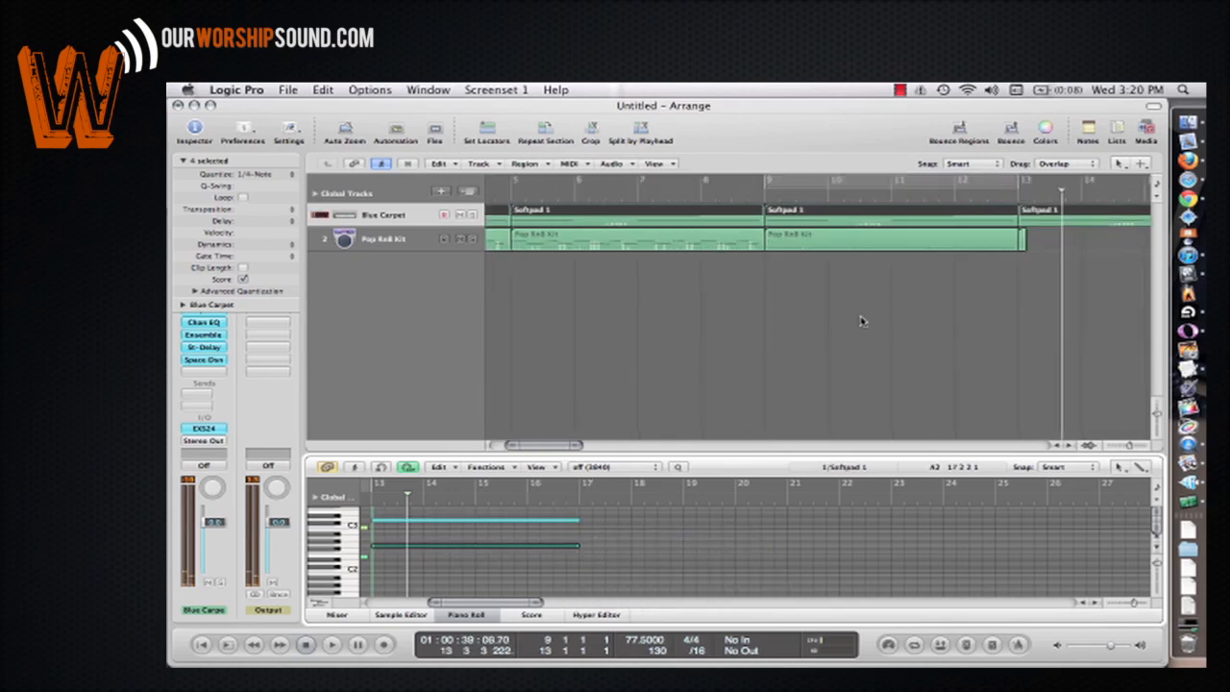
- Show track automation and draw a Blue Carpet volume fade from 0.0 dB at bar 13 to silence near bar 17
scroll(798, 321, "right", 5)
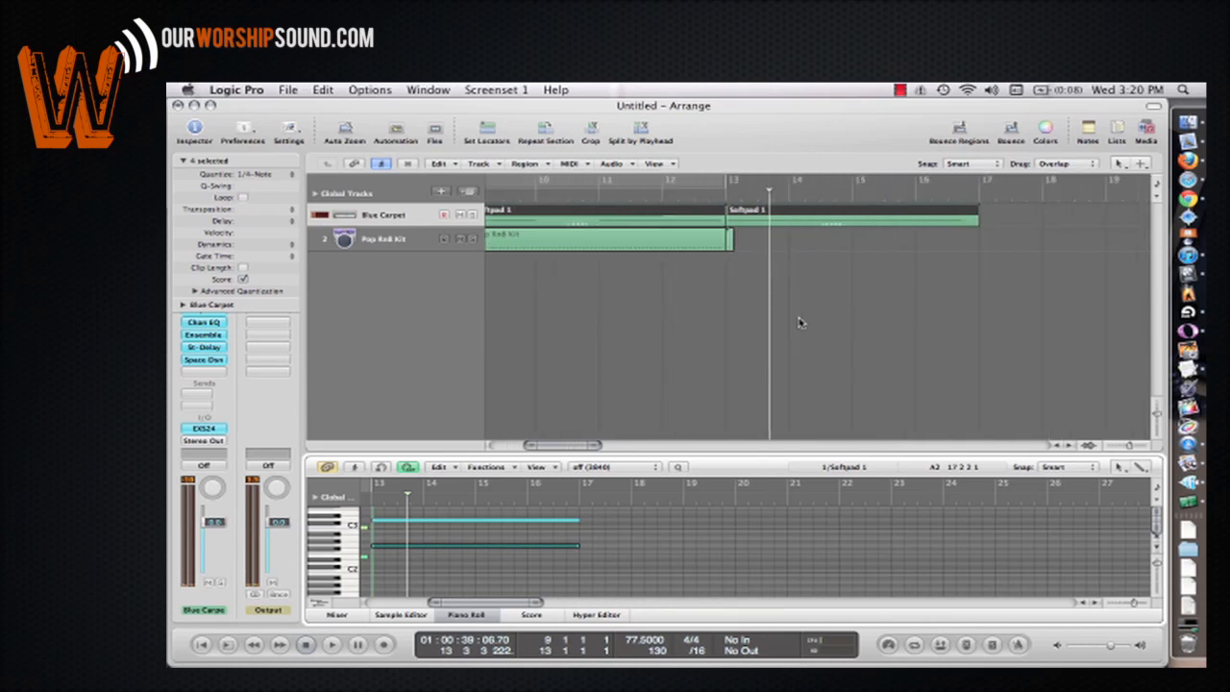
key("a")
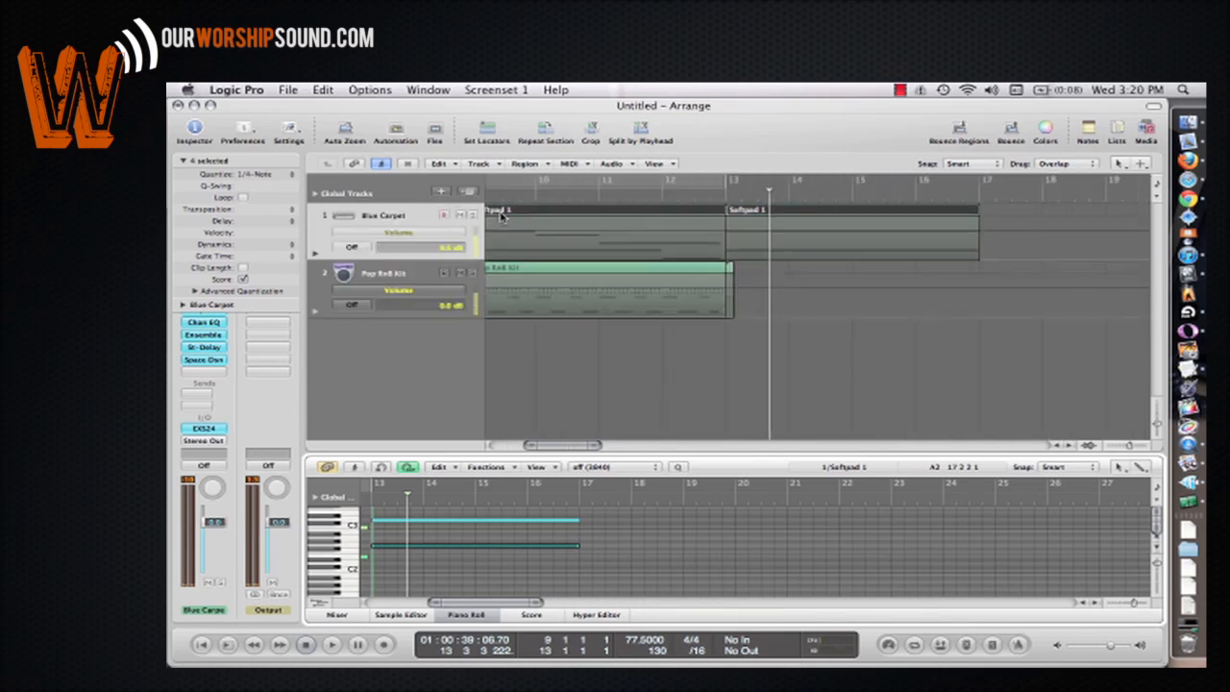
left_click(727, 235)
left_click(973, 234)
left_click_drag(972, 233, 995, 265)
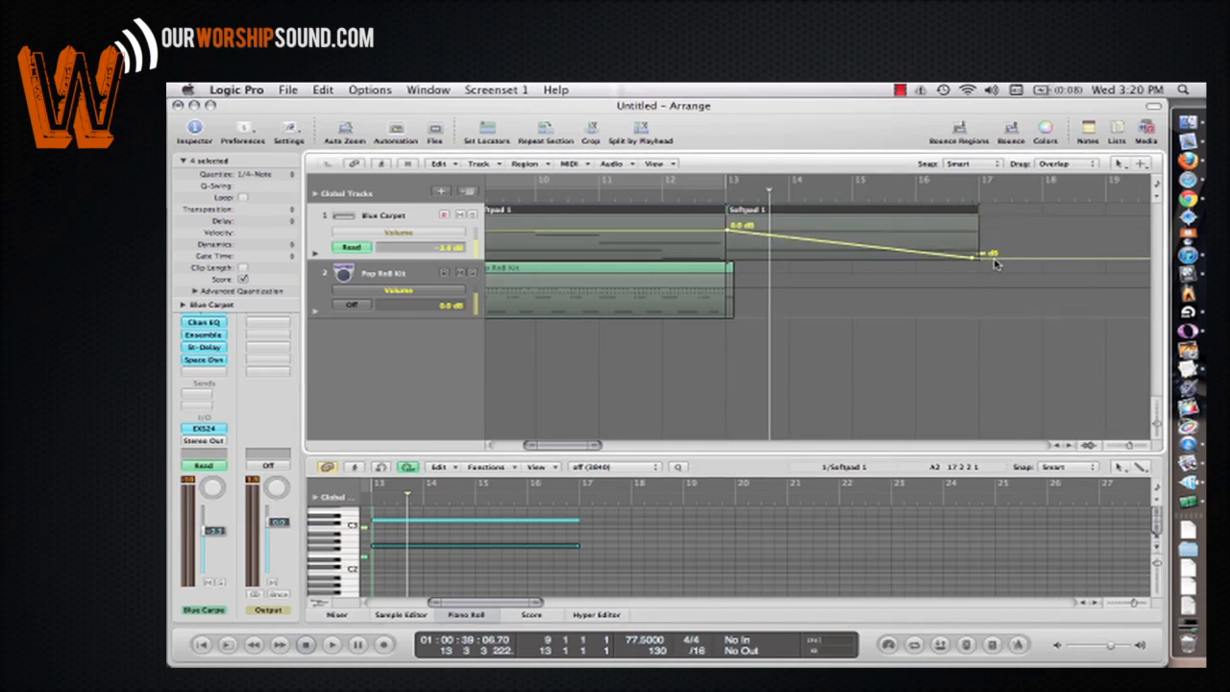
- Play the fade-out from bar 13 and move its silent end point earlier, to about bar 16
double_click(722, 199)
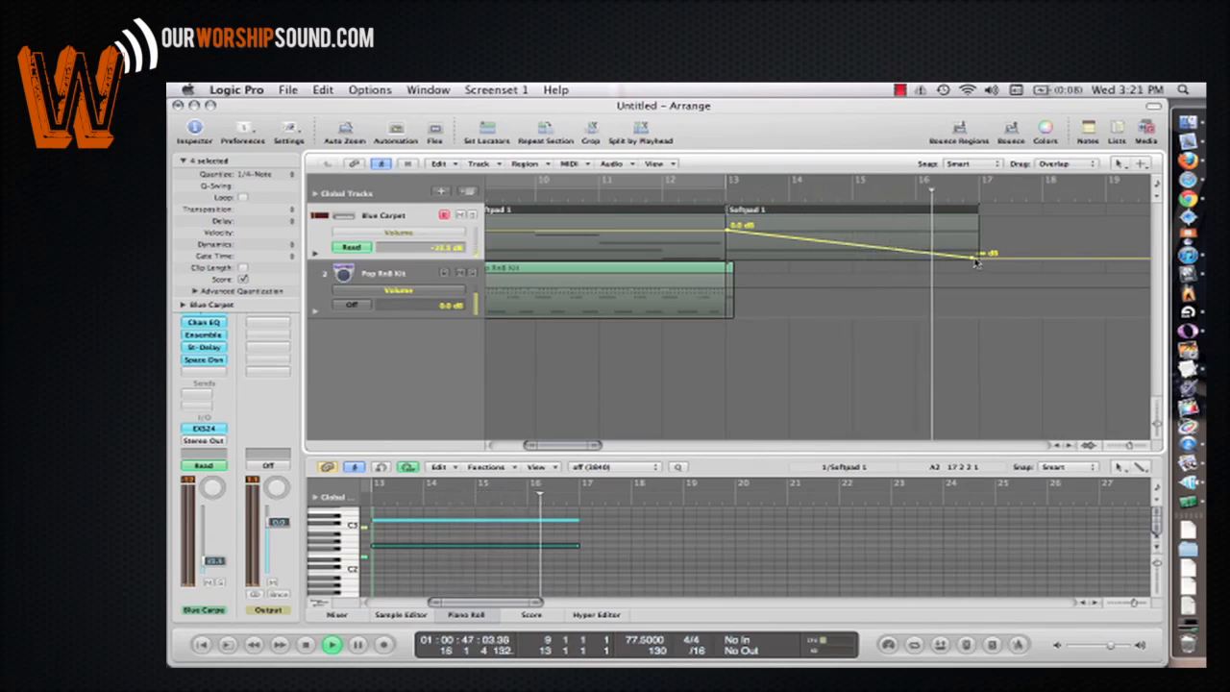
left_click_drag(974, 260, 911, 258)
key("space")
- Open the Mixer, re-enable cycling over bars 9 to 13, and start playback
key("ctrl+alt+Left")
key("ctrl+alt+Left")
key("ctrl+alt+Left")
key("ctrl+alt+Left")
key("ctrl+alt+Left")
key("ctrl+alt+Left")
key("ctrl+alt+Left")
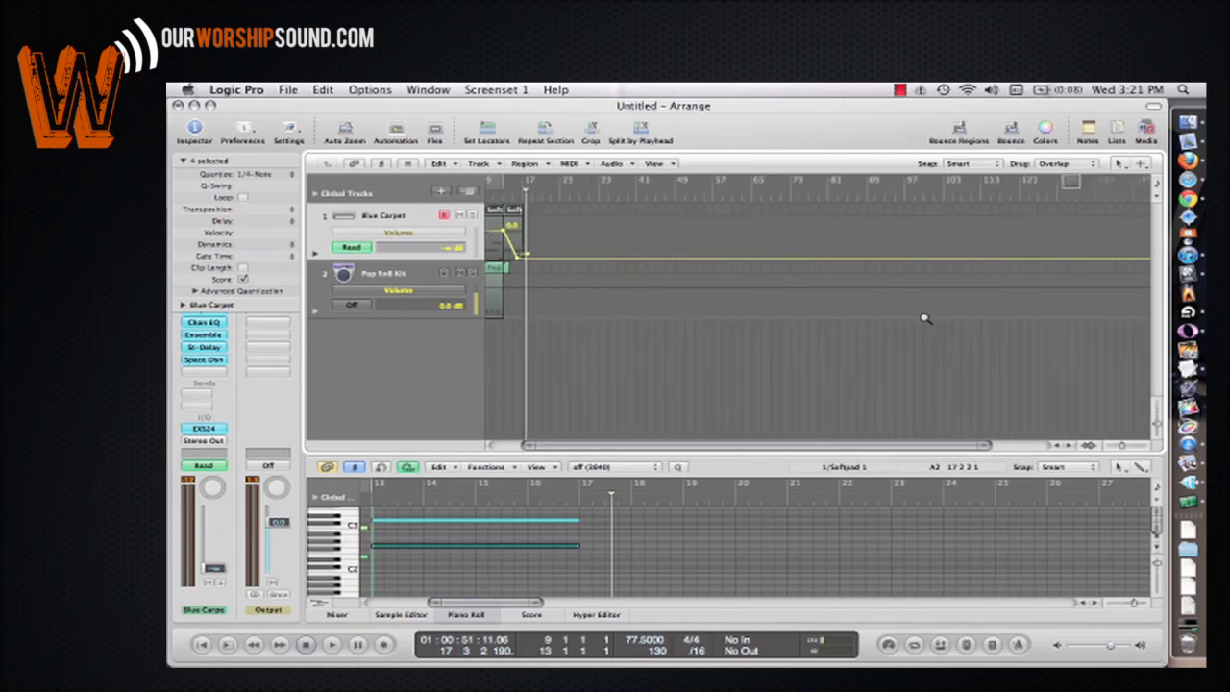
key("ctrl+alt+Right")
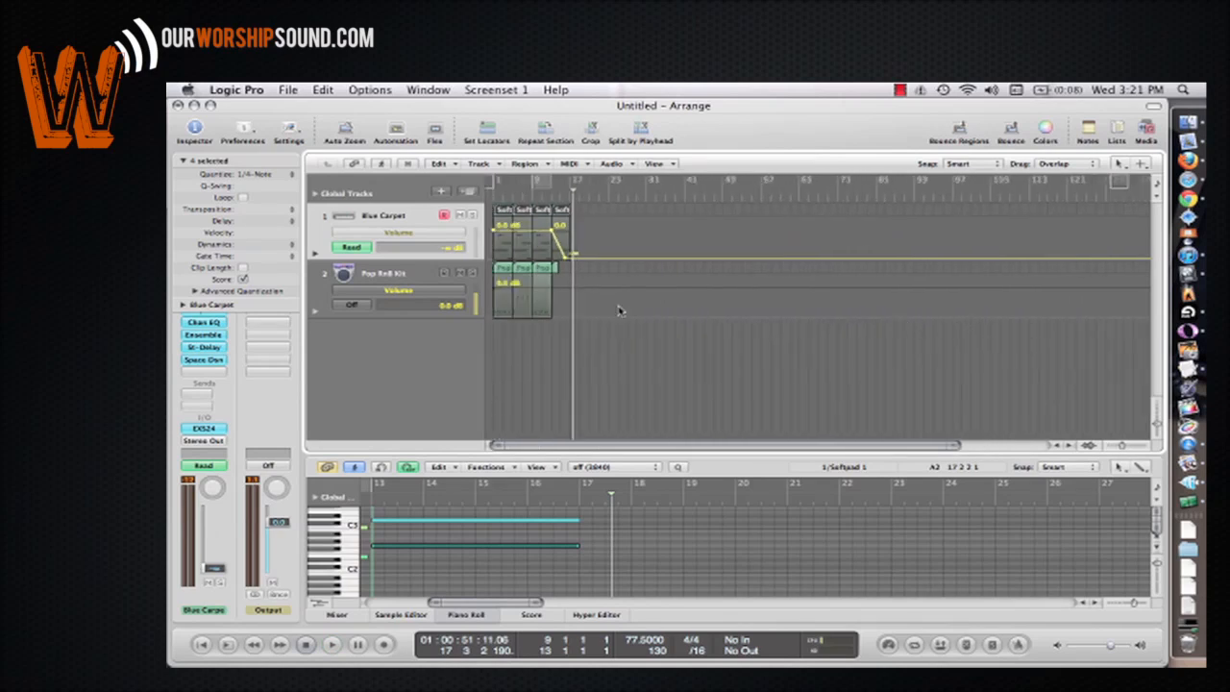
key("ctrl+alt+Up")
key("x")
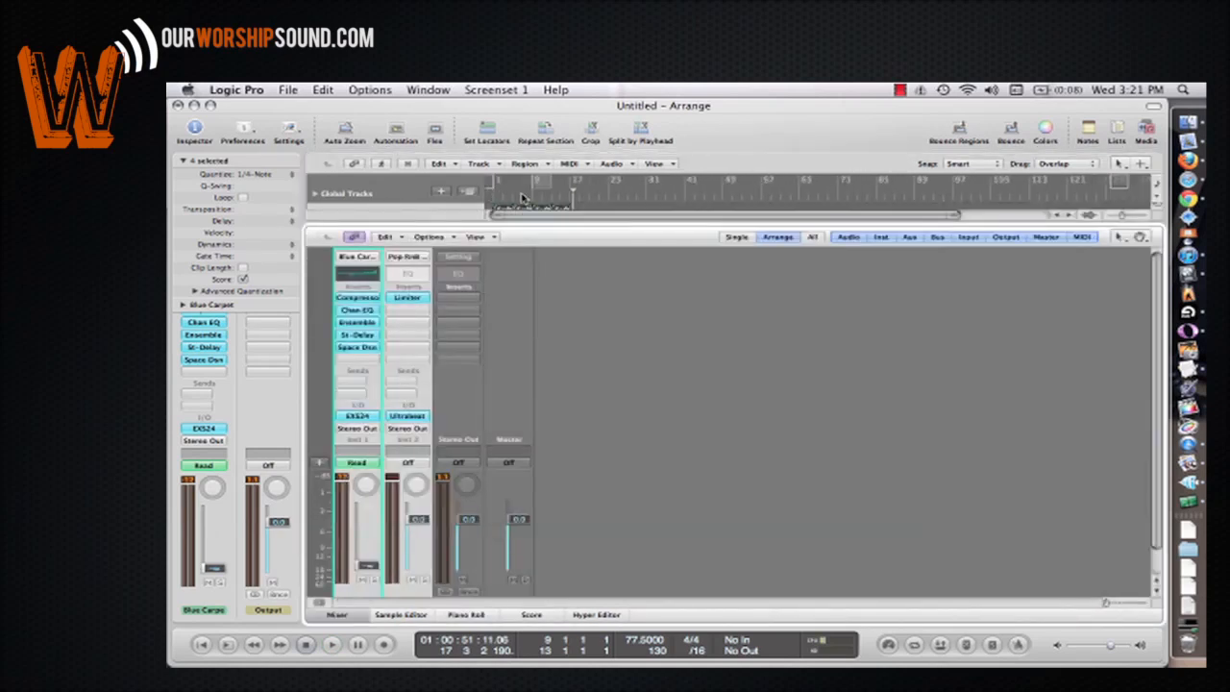
left_click(541, 182)
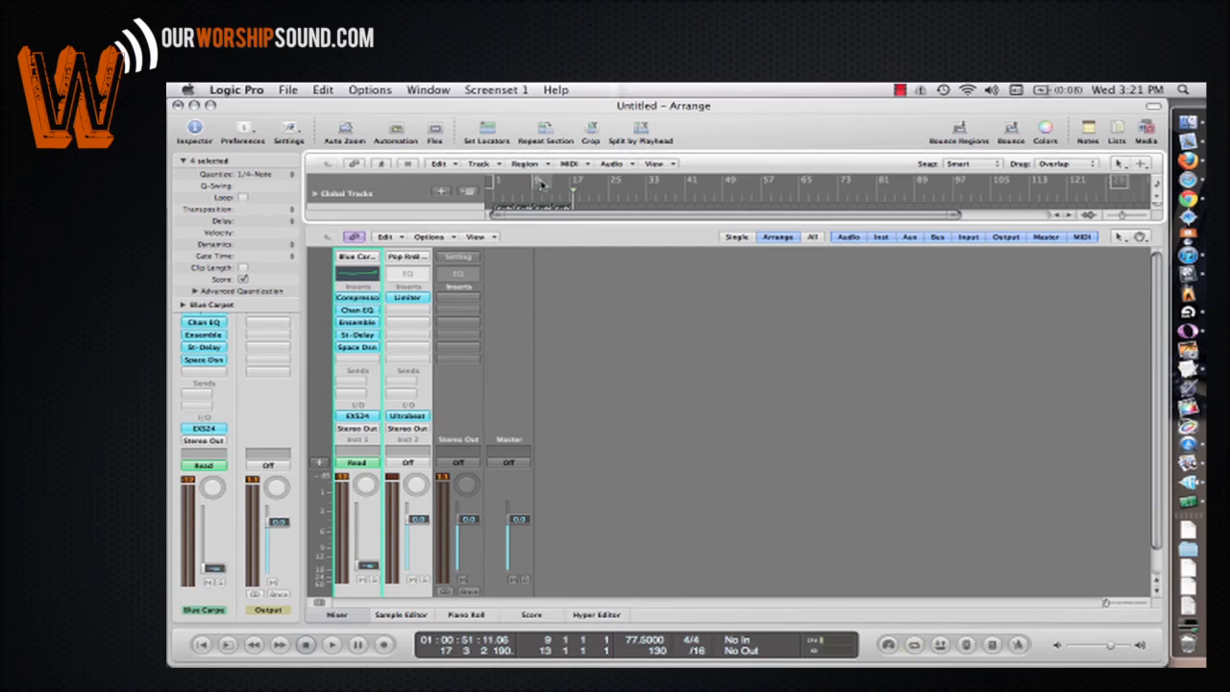
key("space")
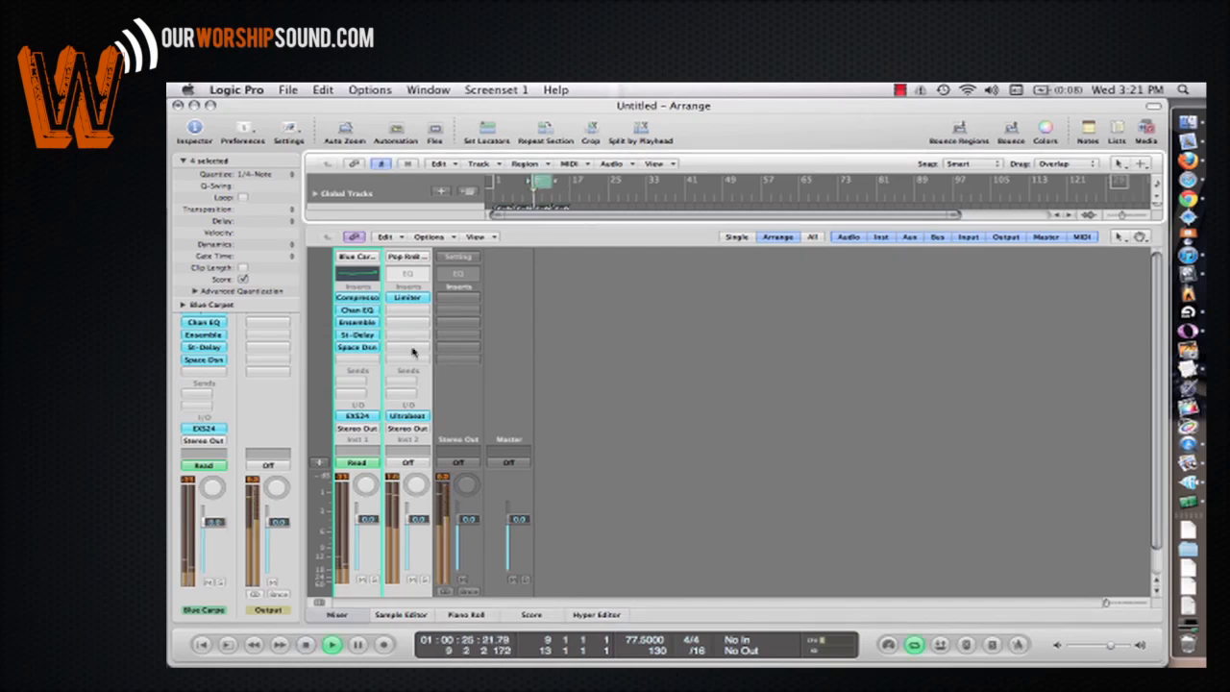
- Move the Pop RnB Kit channel's Limiter to the second insert slot and add a Channel EQ above it
left_click(409, 300, "alt")
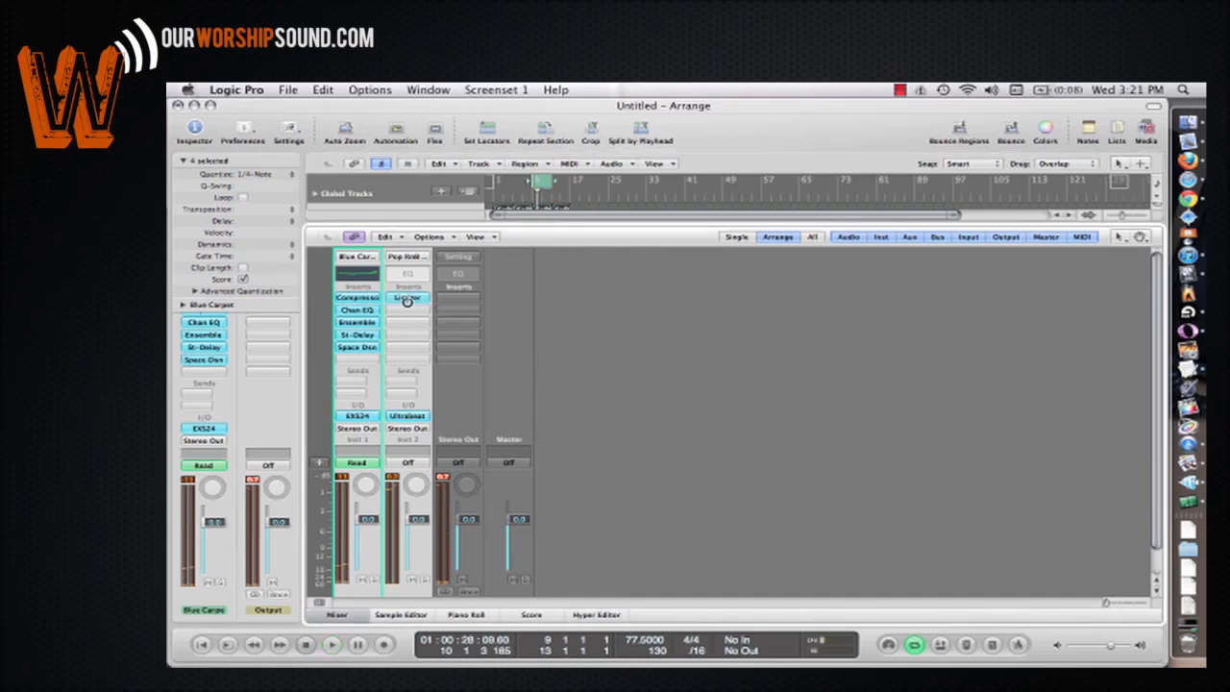
left_click_drag(408, 300, 409, 309)
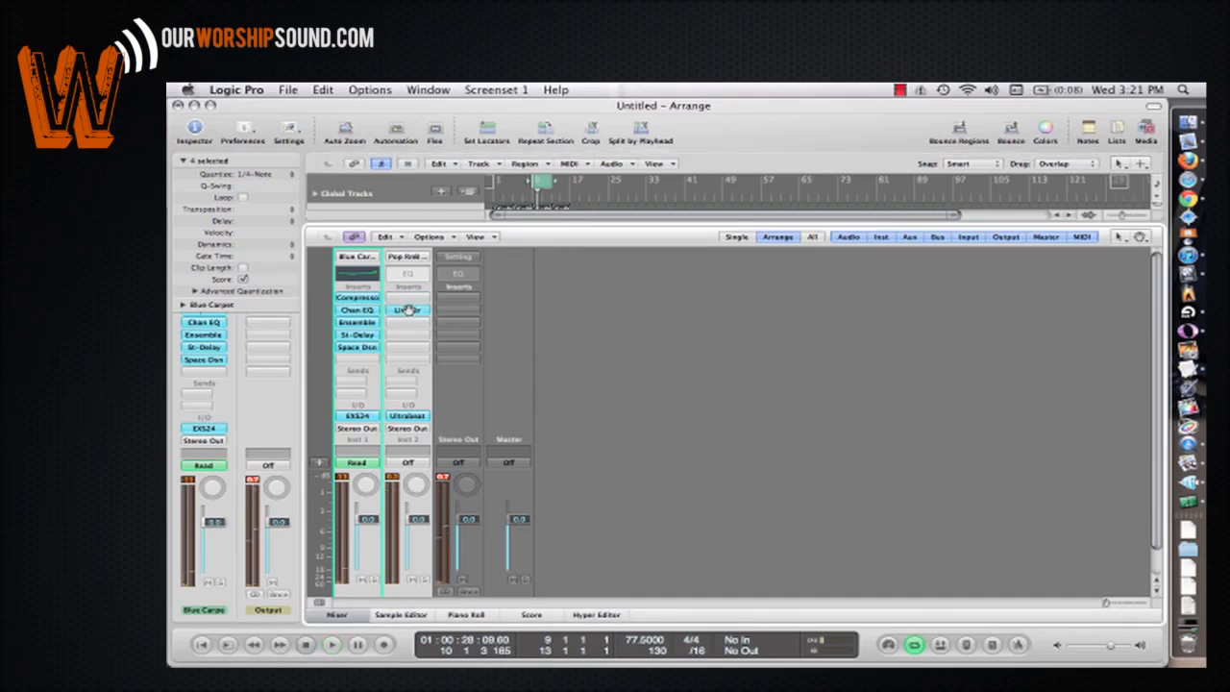
double_click(409, 276)
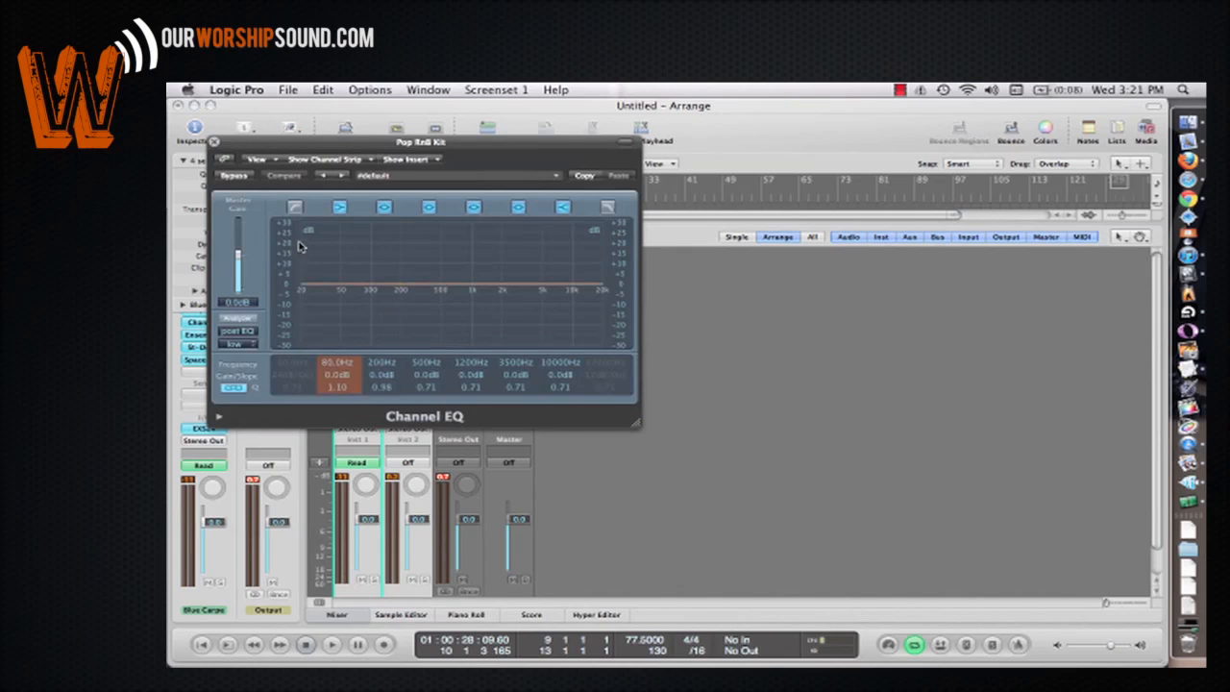
- Enable the drum Channel EQ's low-cut band at 160 Hz with a 24 dB/Oct slope and start playback
left_click(295, 207)
left_click_drag(358, 322, 390, 329)
key("space")
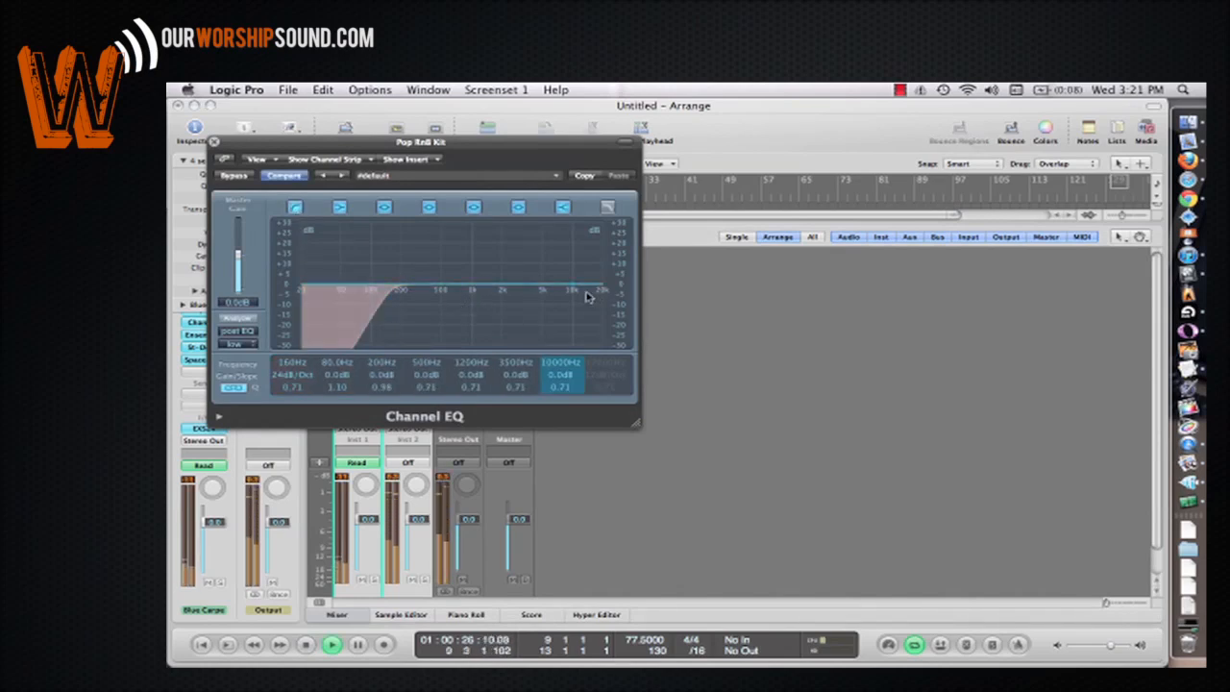
- Set the drum EQ's high shelf to -8.0 dB at 8300 Hz, raise the low cut to 205 Hz, and close the EQ
left_click_drag(593, 304, 593, 309)
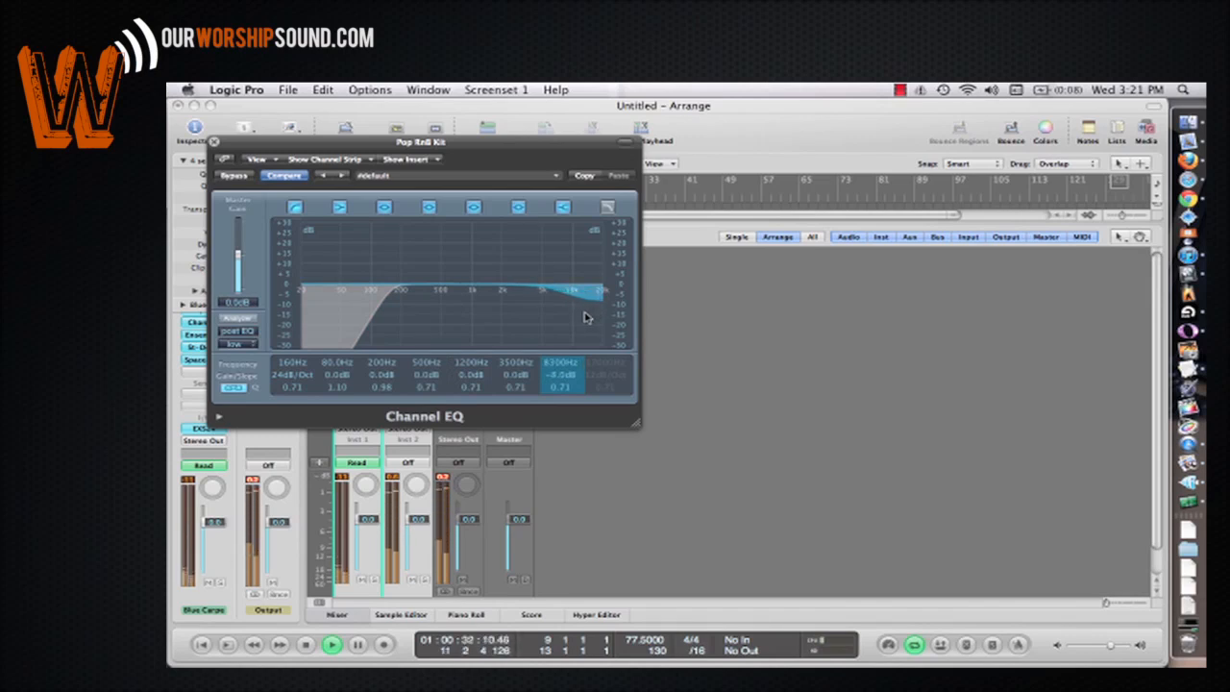
left_click_drag(381, 331, 392, 331)
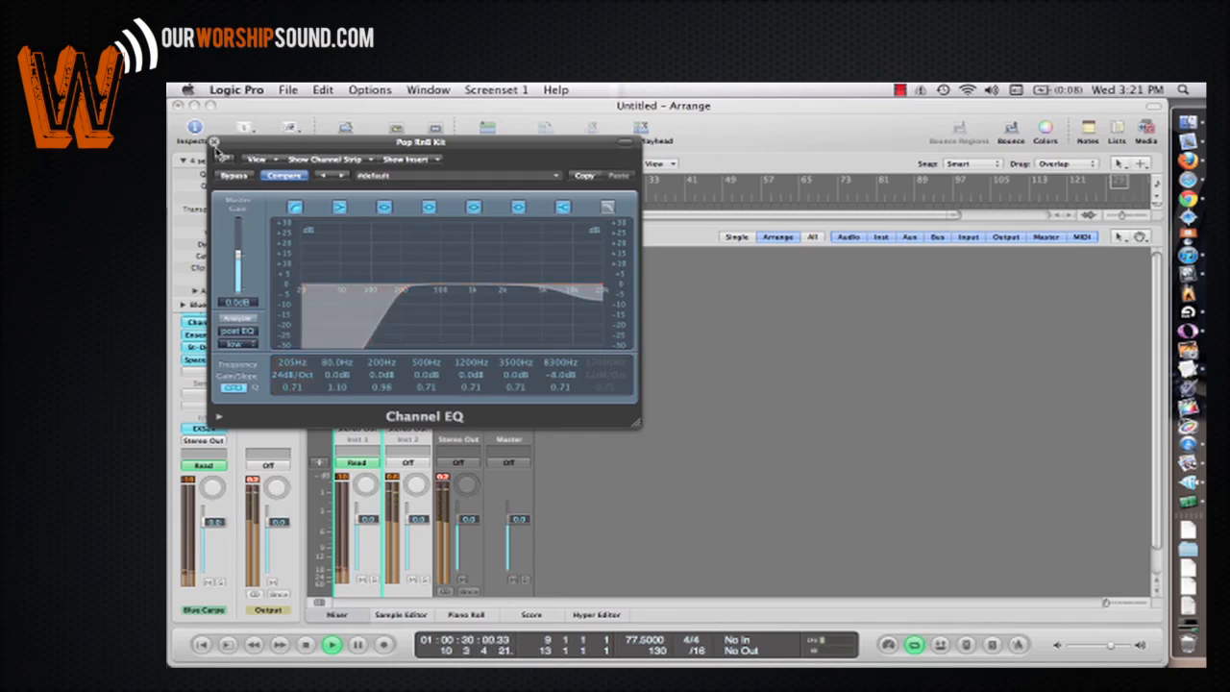
left_click(214, 142)
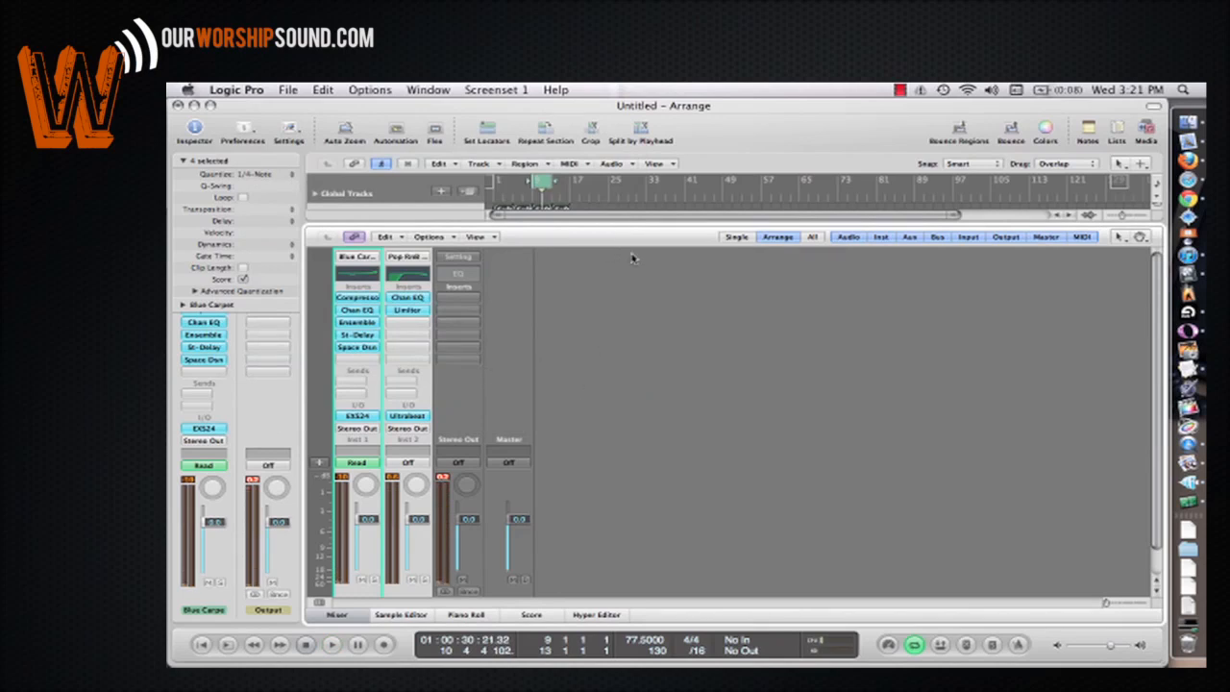
- Hide the Mixer, play back the cycled bars 9 to 13, and show the Mixer again to check the channel levels
key("x")
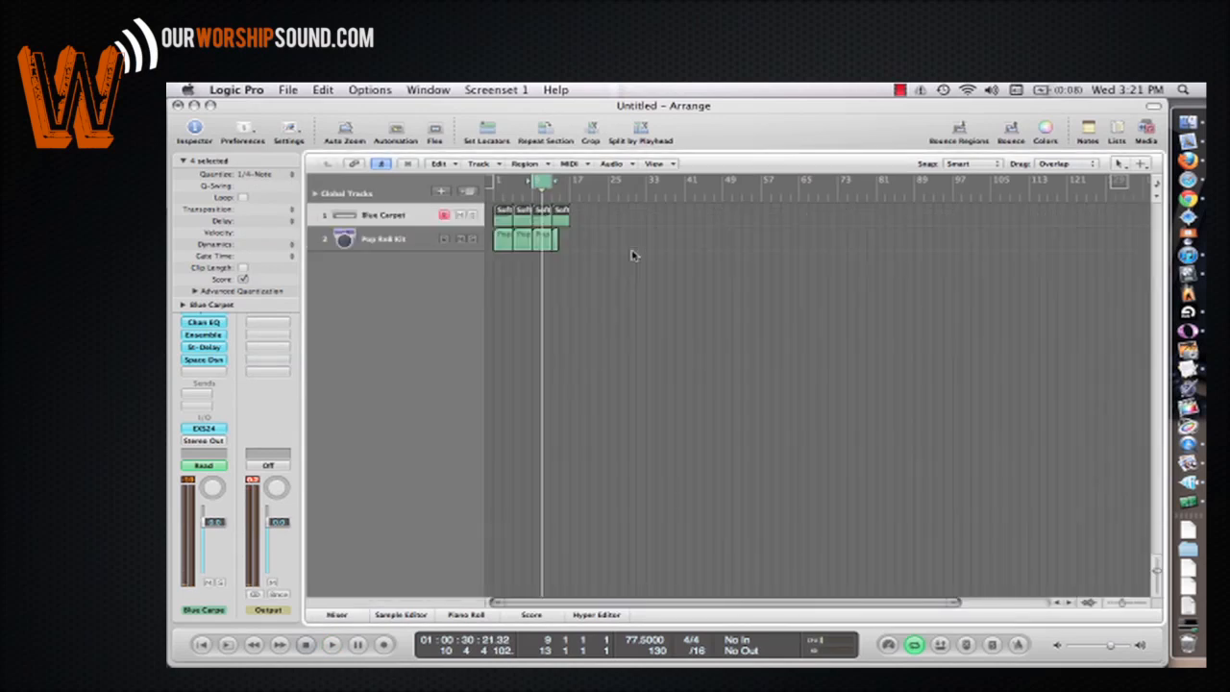
key("space")
key("x")
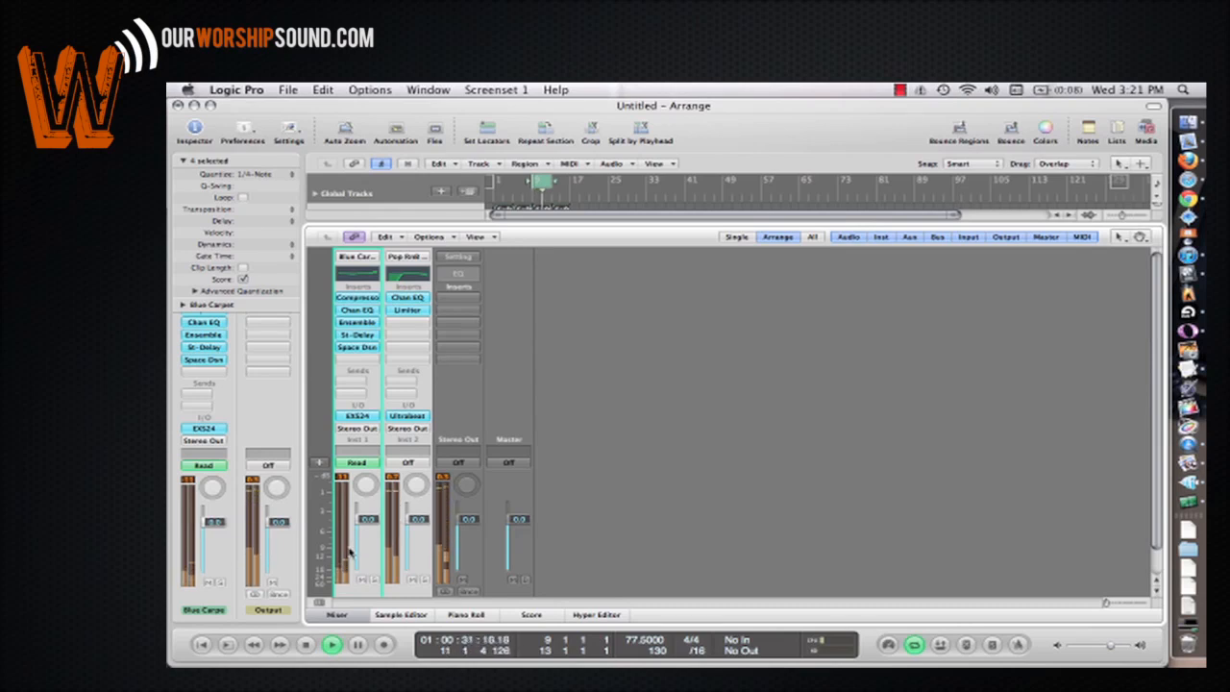
- Hide the Mixer, move the project end marker back to bar 17, and turn off cycle mode
key("x")
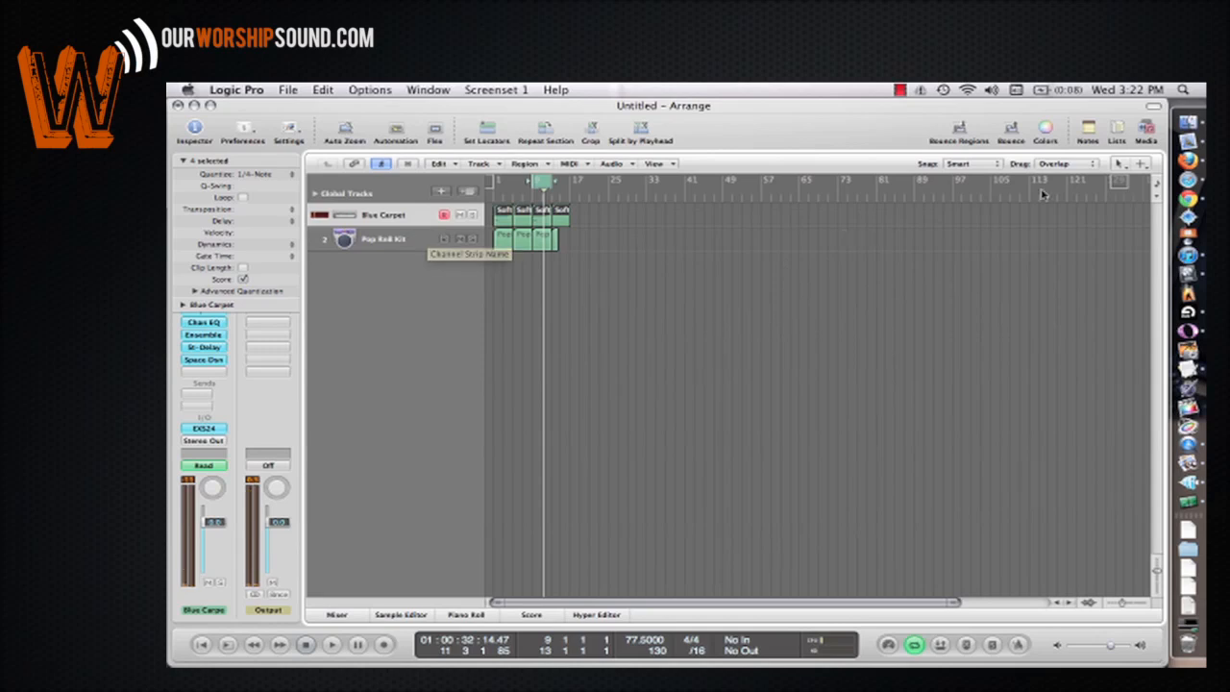
left_click_drag(1120, 180, 582, 196)
left_click(583, 197)
key("c")
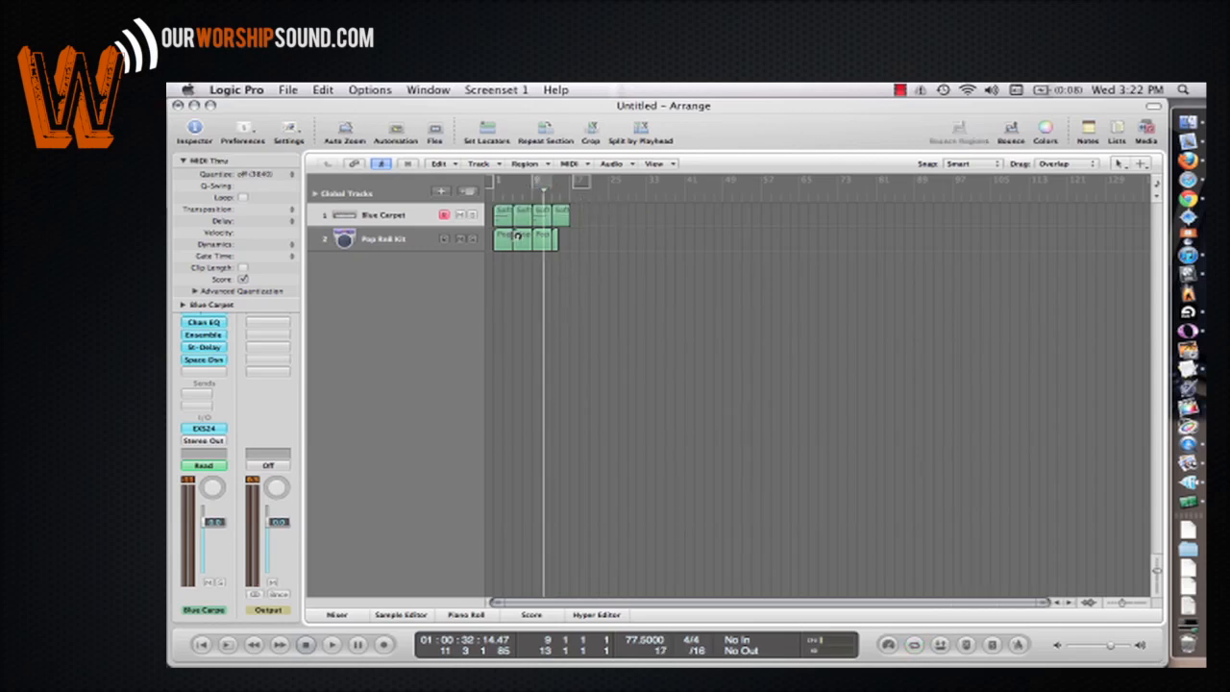
- Export all tracks as 16-bit WAVE audio files to the Ableton 2 folder, with volume/pan automation included and normalizing off
left_click(288, 90)
mouse_move(432, 429)
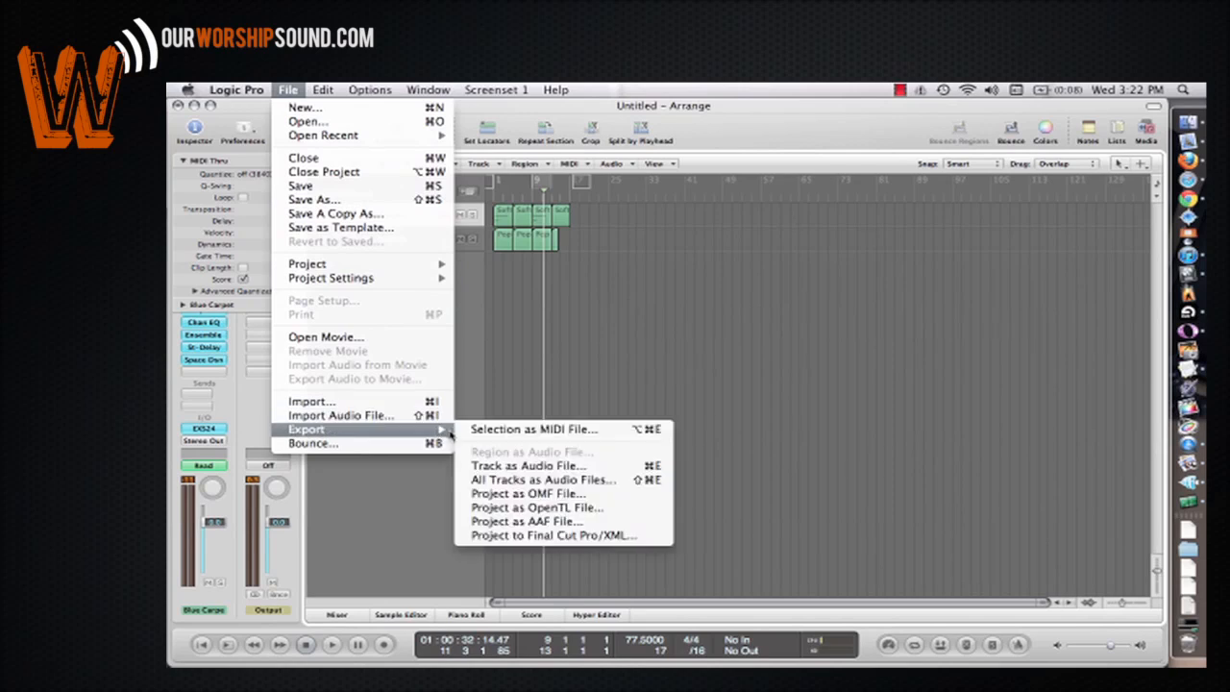
left_click(510, 482)
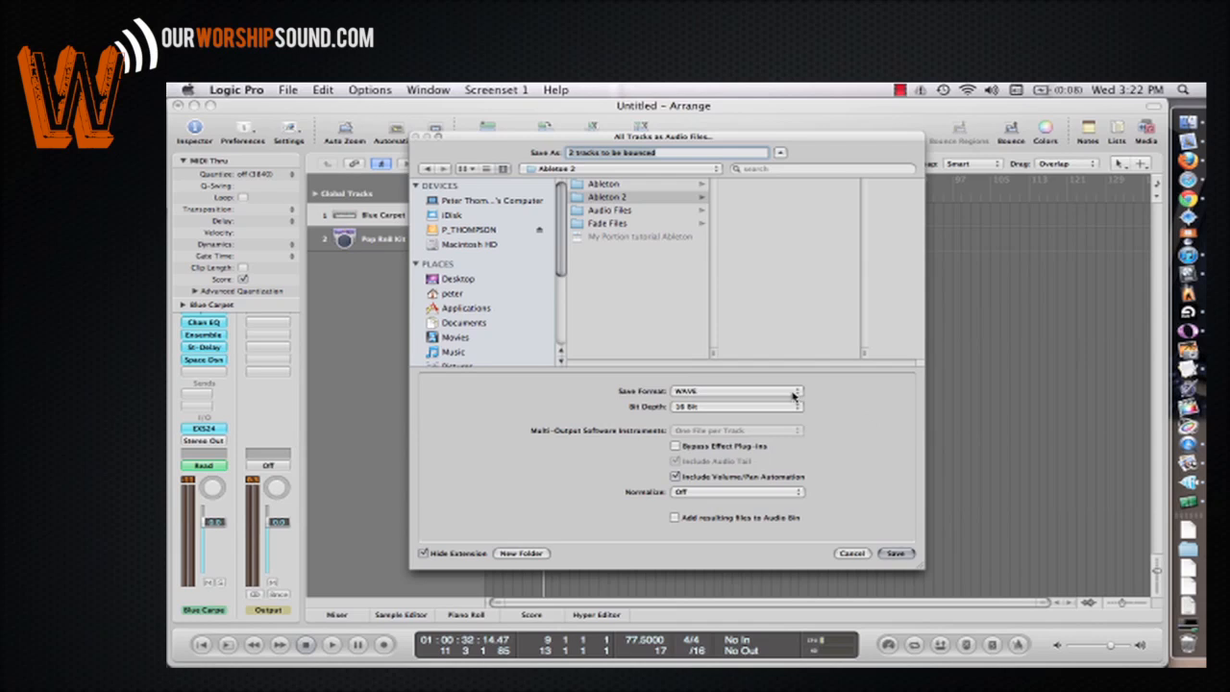
left_click(735, 395)
left_click(848, 392)
left_click(745, 492)
left_click(839, 482)
left_click(893, 555)
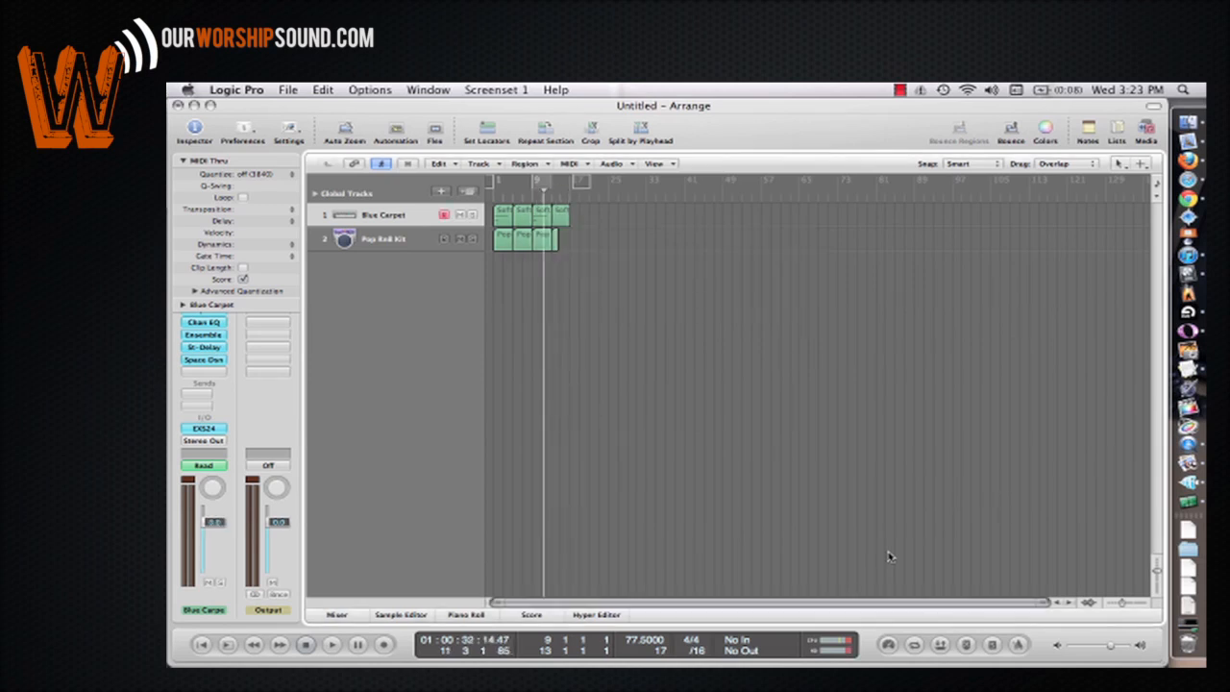
- Switch to Ableton Live, show the Arrangement View, and set the song tempo to 77.50 BPM
left_click(1189, 313)
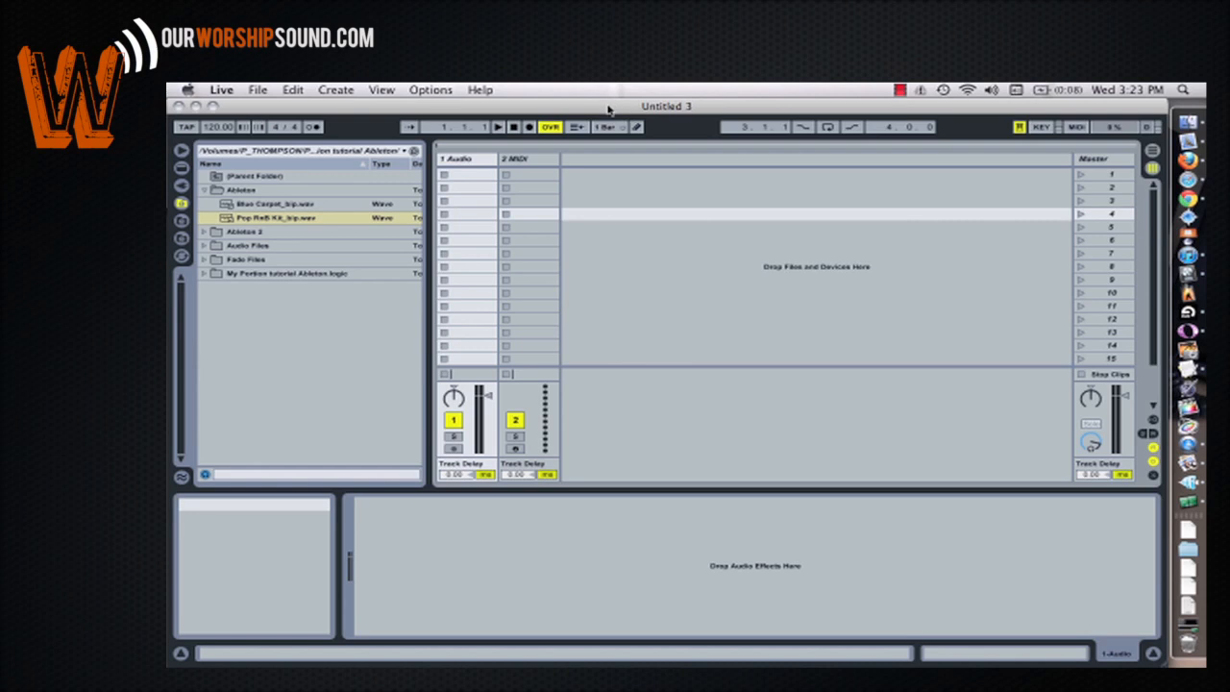
key("Tab")
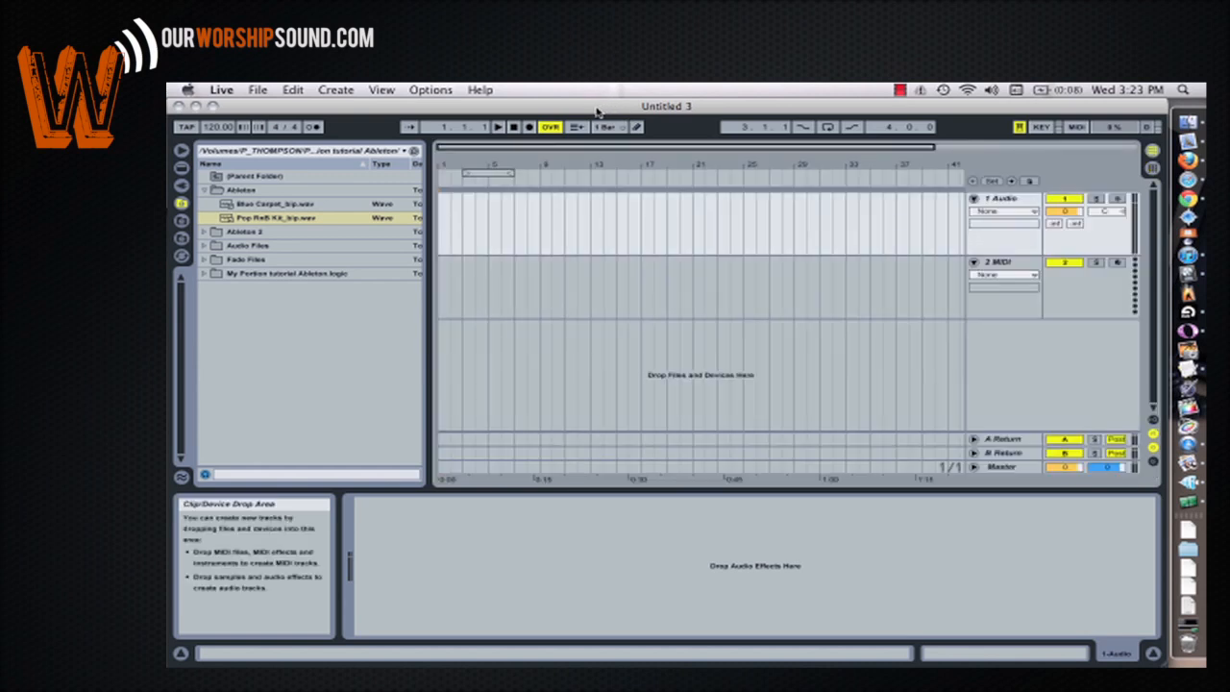
left_click(224, 128)
type("77")
key("Return")
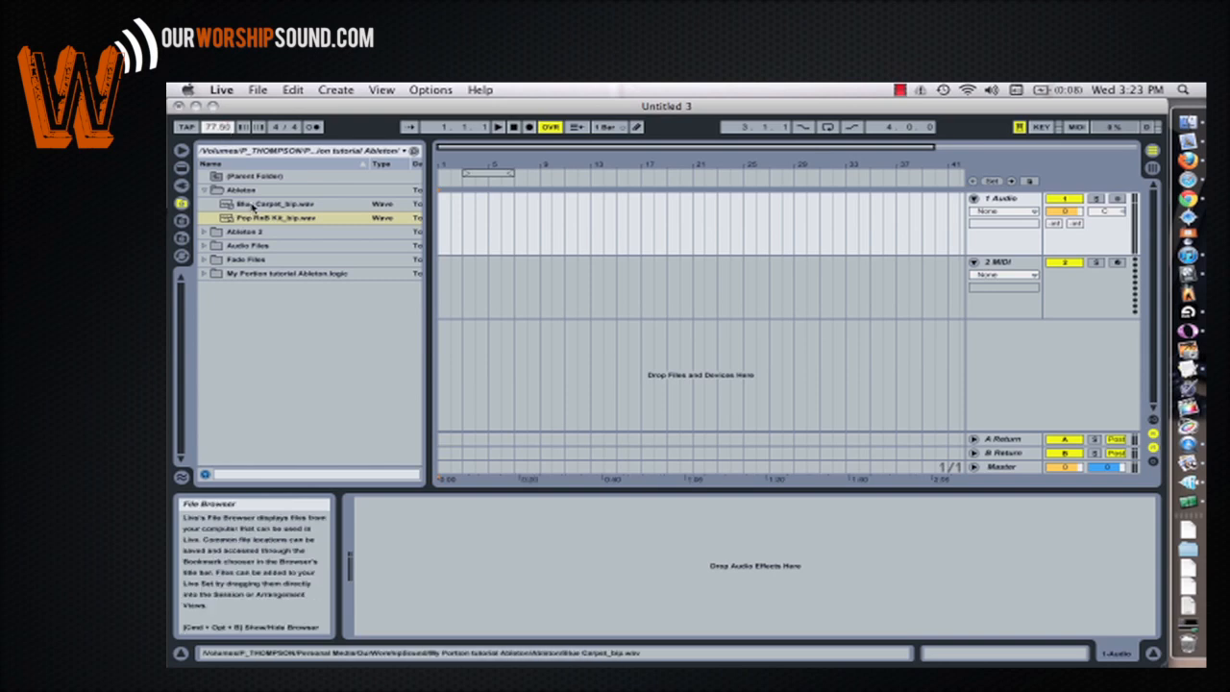
- Move the MIDI track above the audio track, and place Blue Carpet_bip.wav and Pop RnB Kit_bip.wav on separate audio tracks at bar 3
left_click(1004, 262)
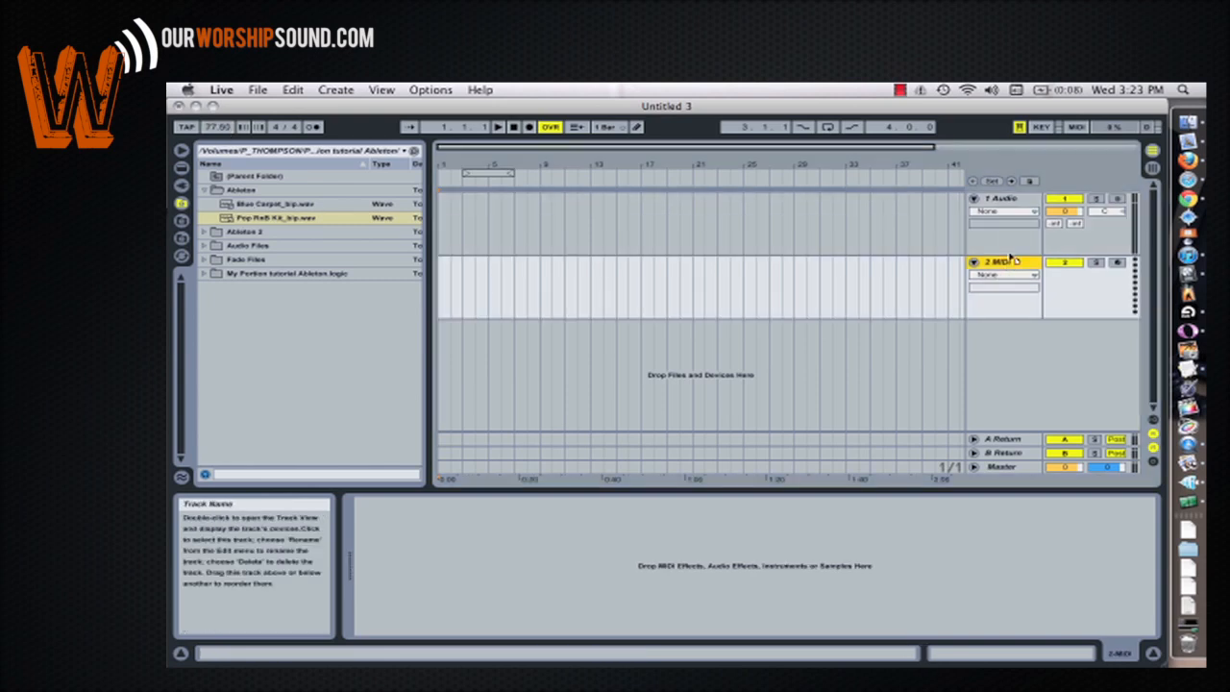
left_click_drag(1014, 199, 993, 198)
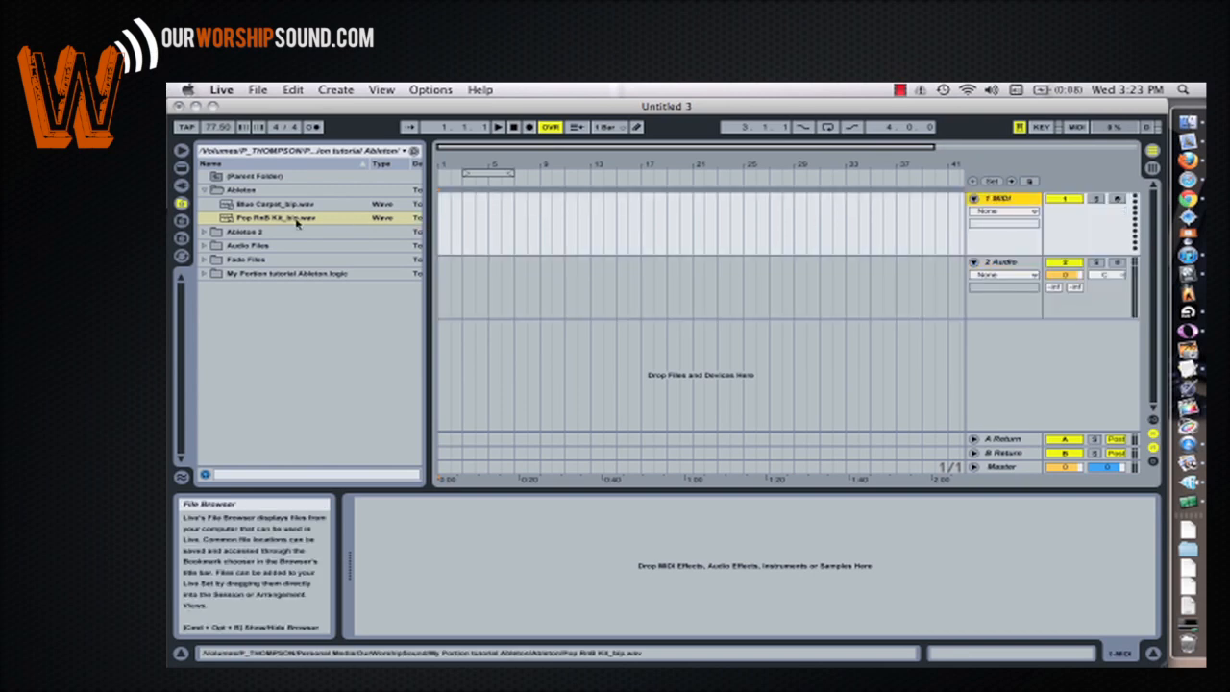
left_click_drag(267, 206, 462, 278)
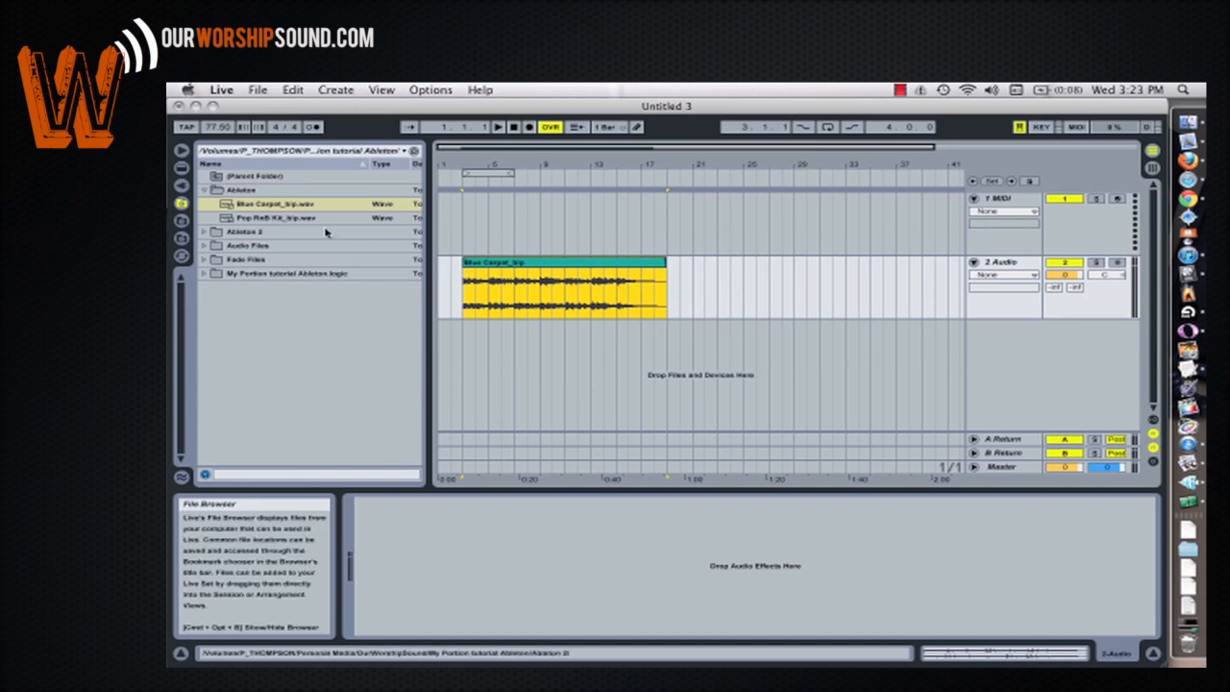
left_click_drag(277, 219, 461, 340)
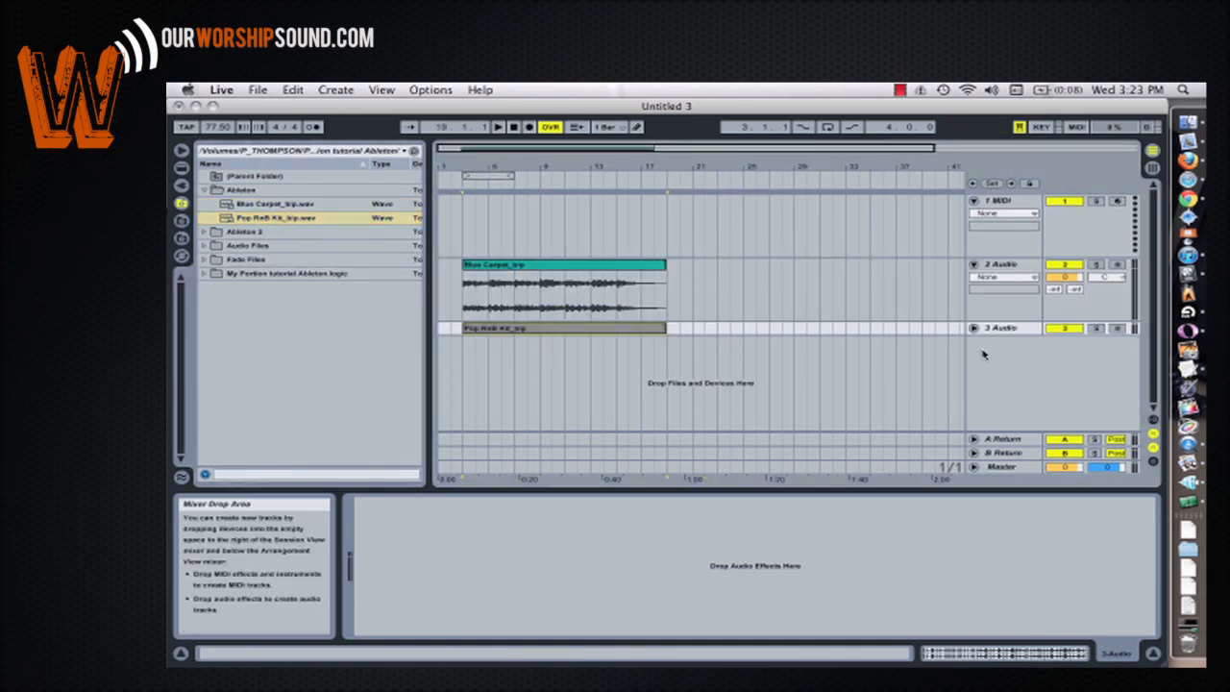
left_click(974, 329)
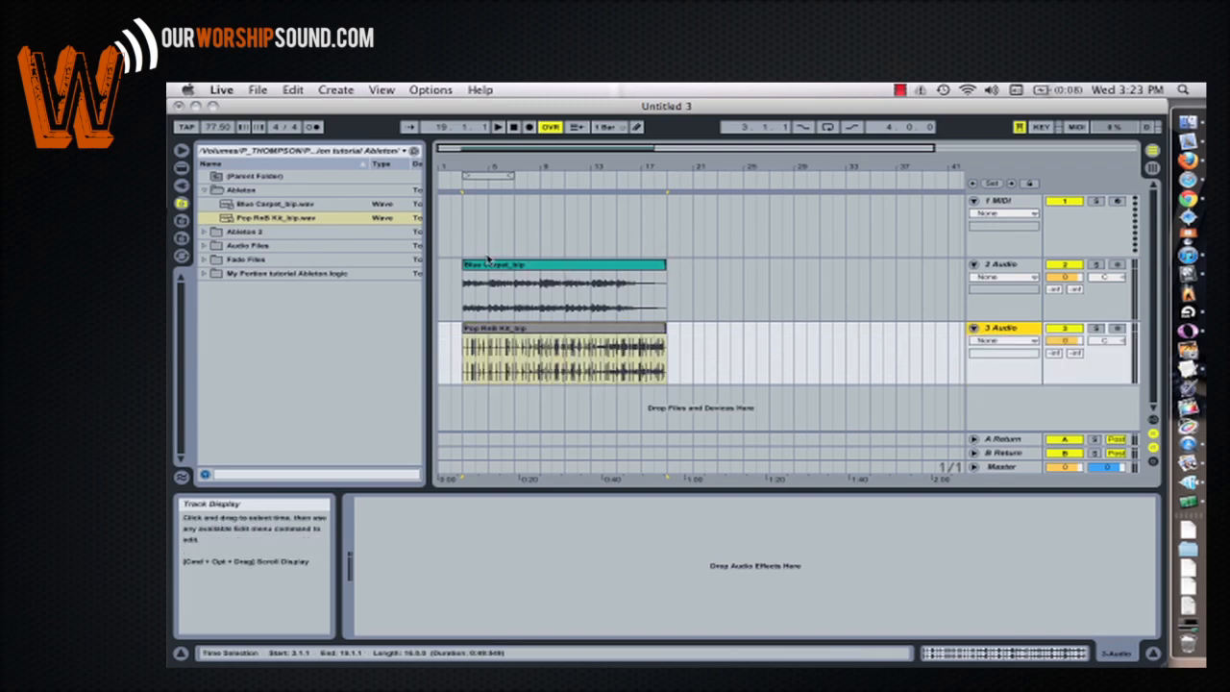
- Play the arrangement from bar 3 to check whether the pad and drum clips stay in sync
left_click_drag(465, 151, 465, 471)
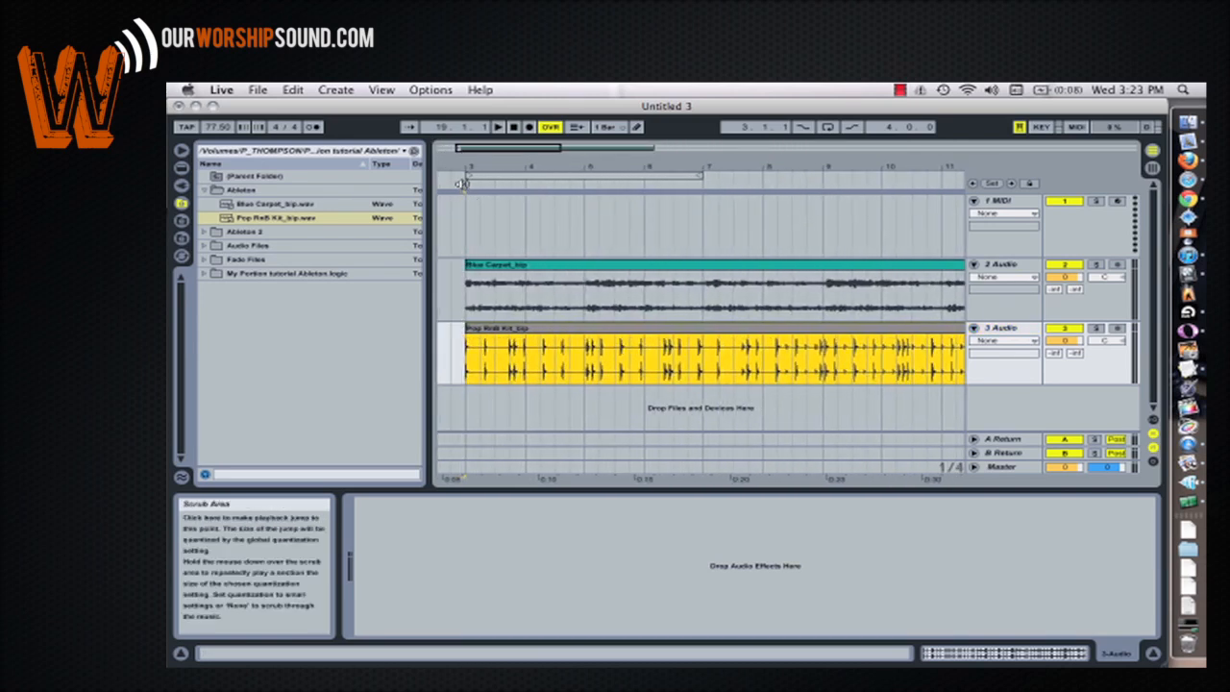
left_click(462, 183)
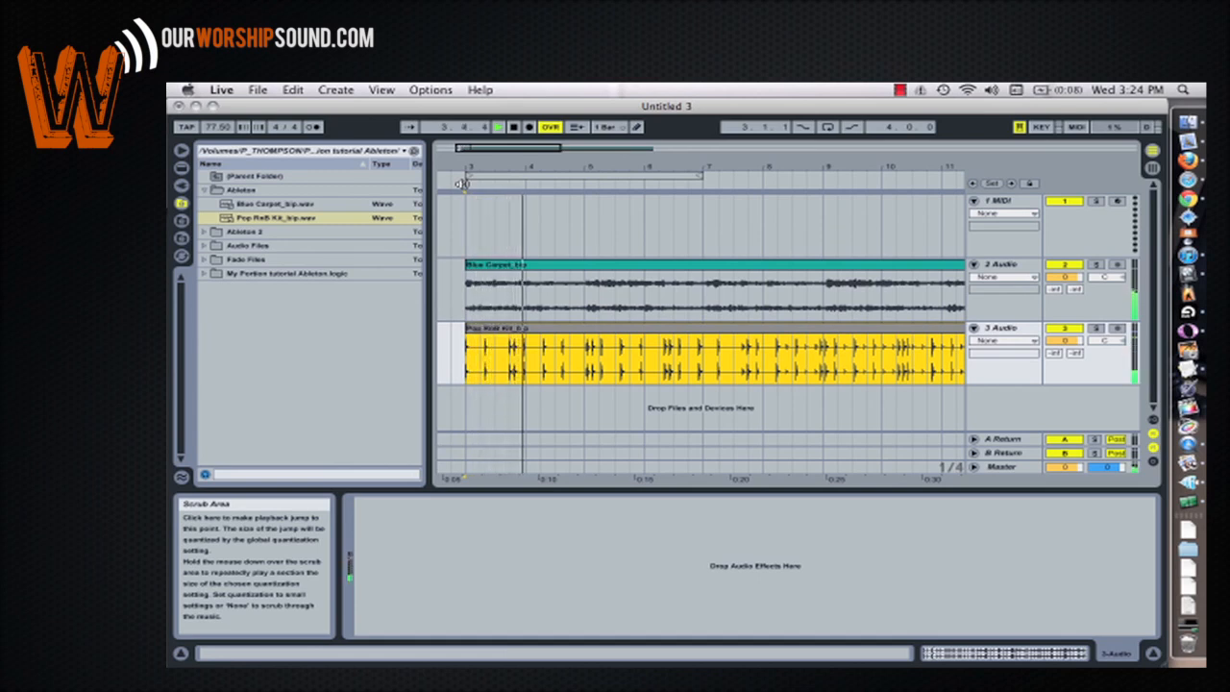
key("space")
- Turn Warp off and back on for the Pop RnB Kit and Blue Carpet clips to reset their segment tempo to 77.50 BPM
double_click(525, 332)
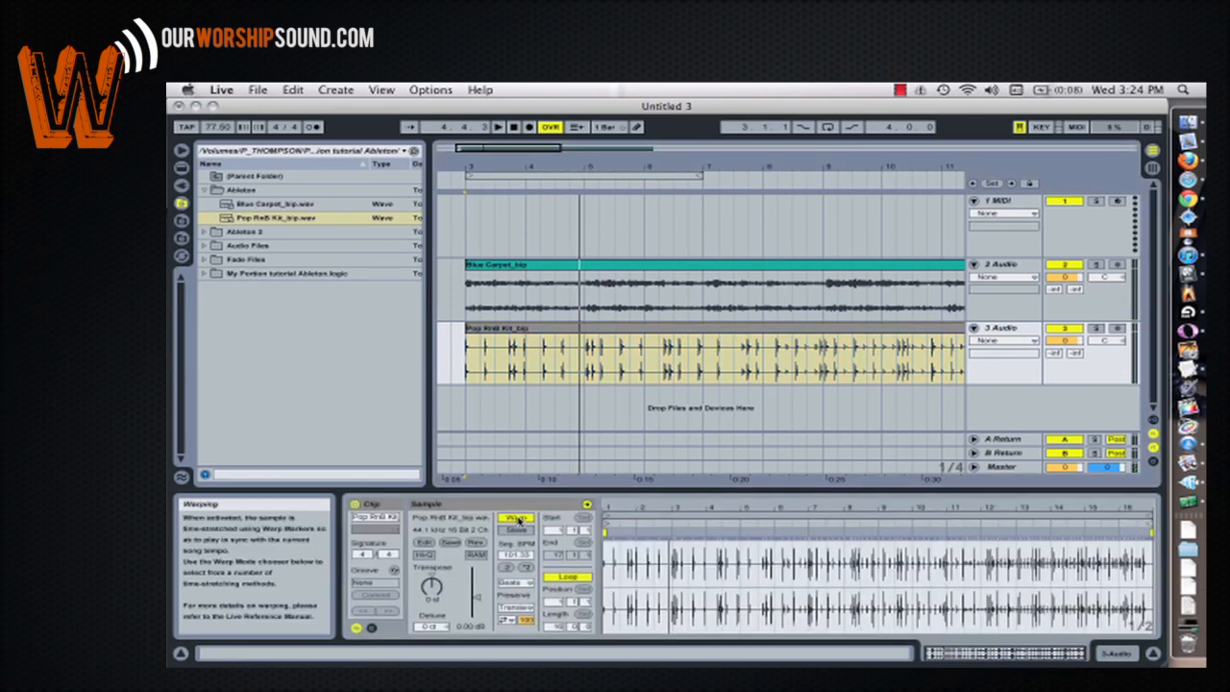
left_click(518, 520)
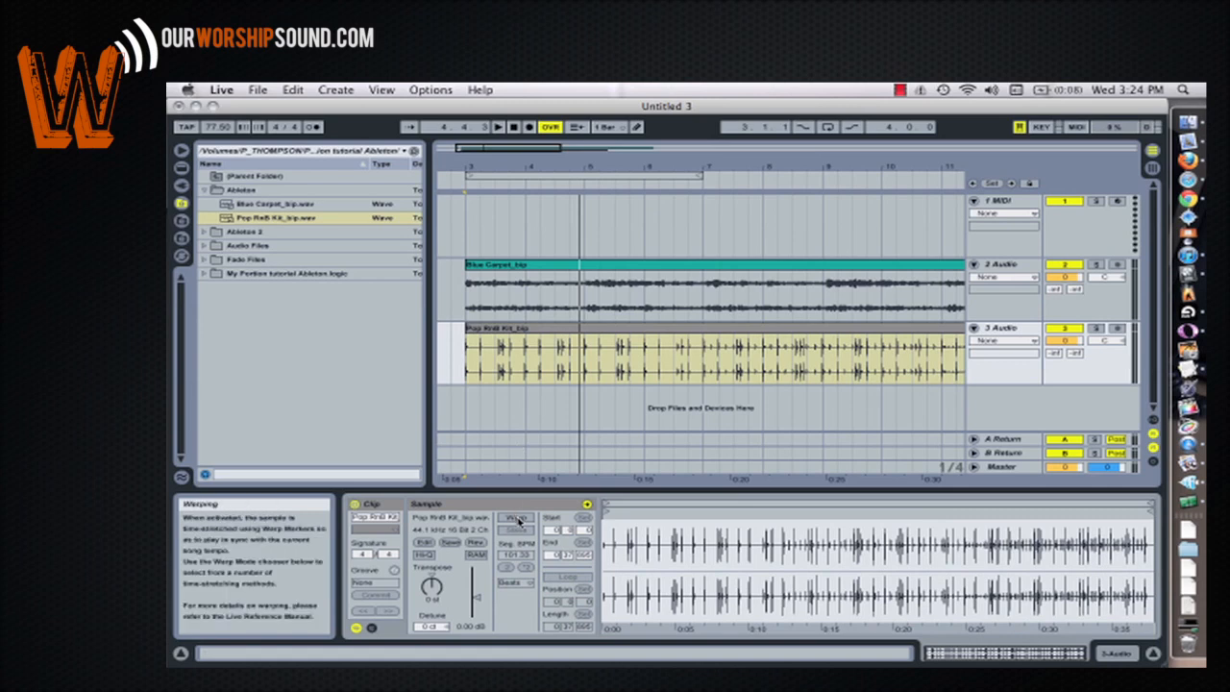
left_click(518, 520)
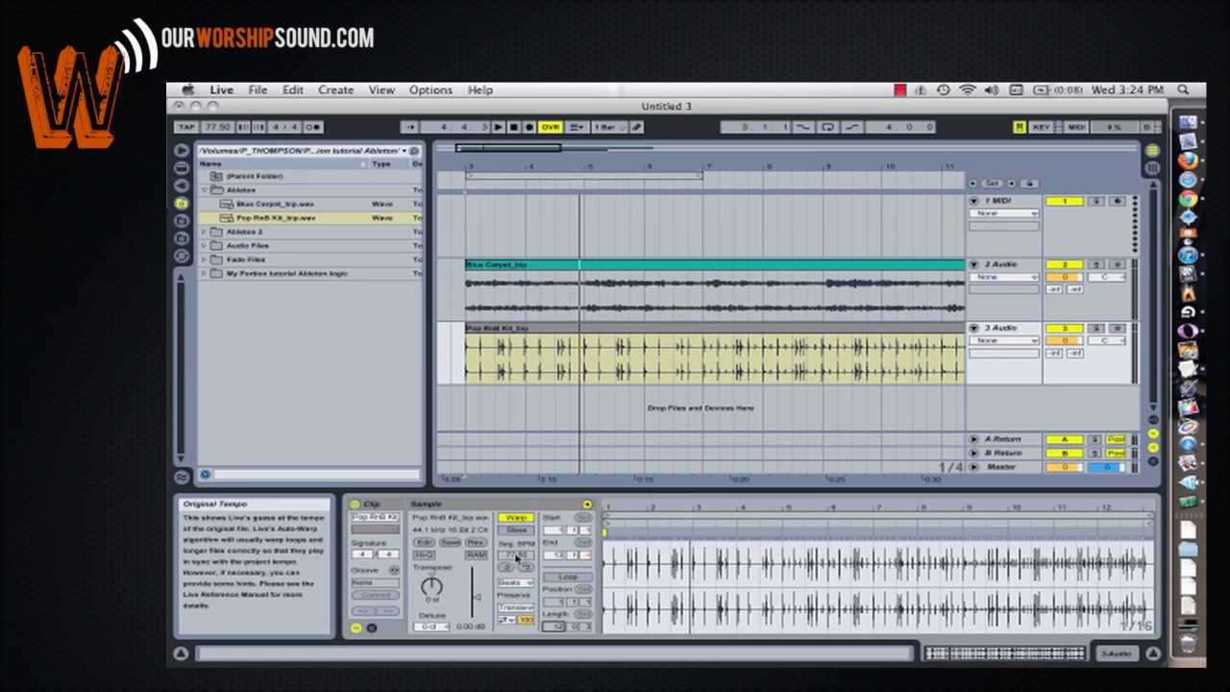
left_click(516, 268)
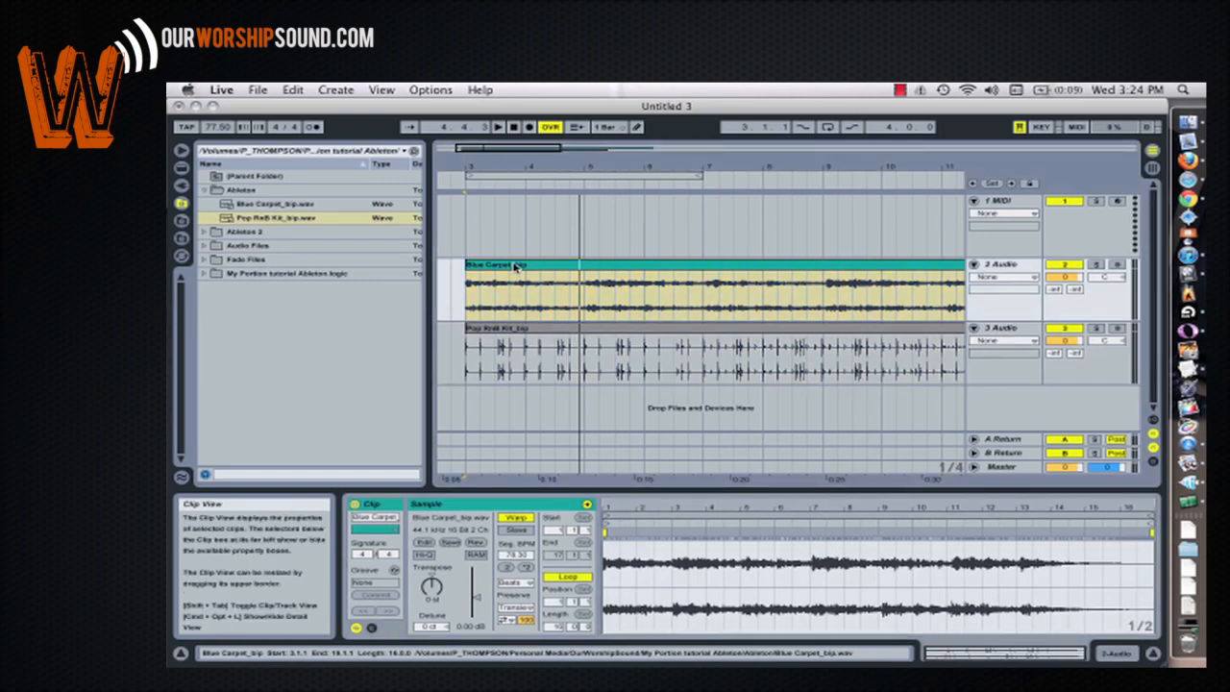
left_click(516, 518)
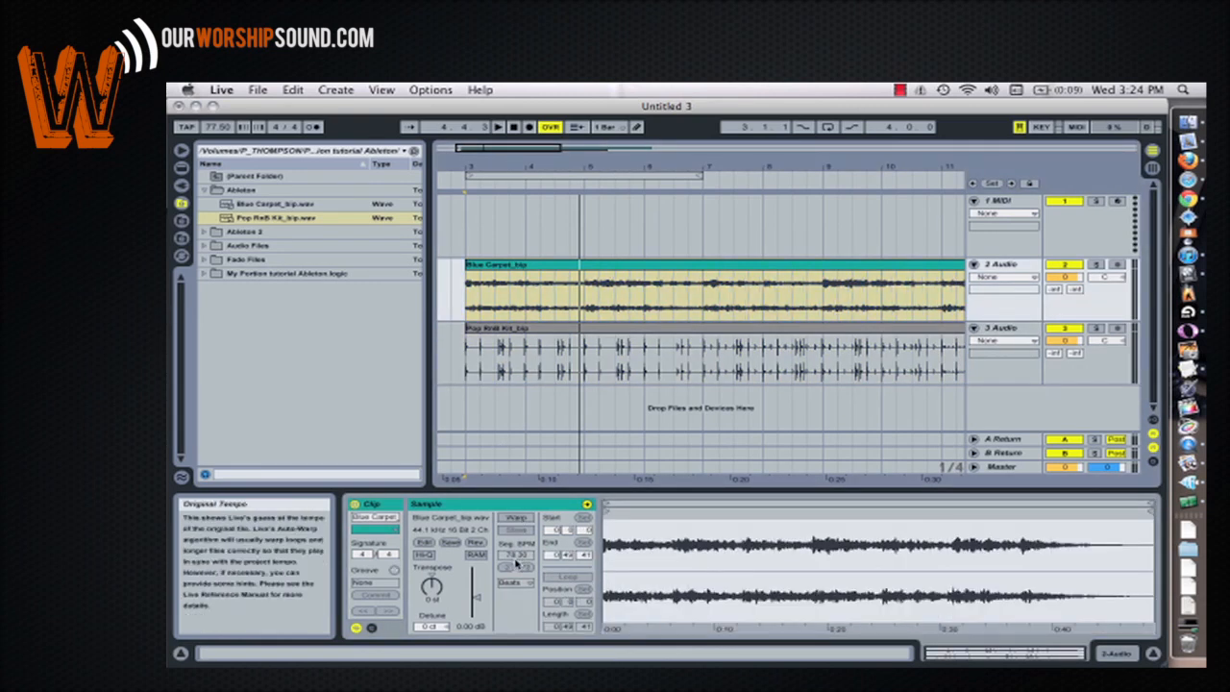
left_click(518, 519)
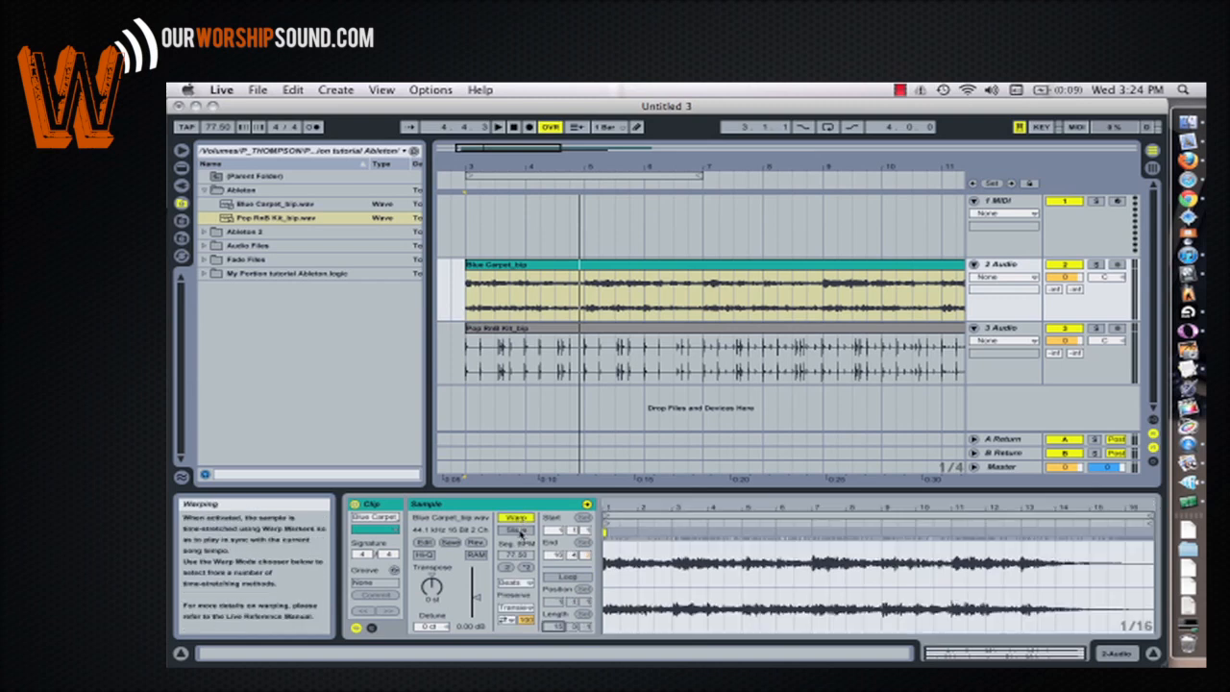
- Play both rewarped clips from bar 3 to check their timing, then stop playback
left_click(463, 184)
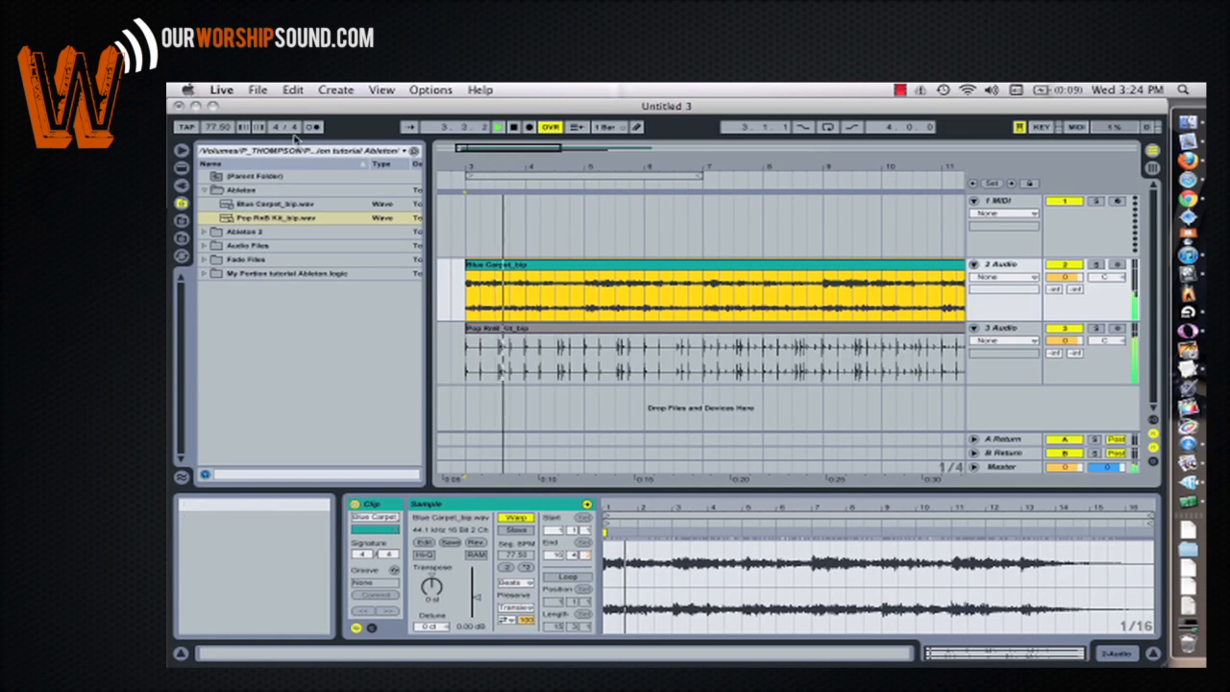
left_click_drag(499, 147, 500, 110)
key("space")
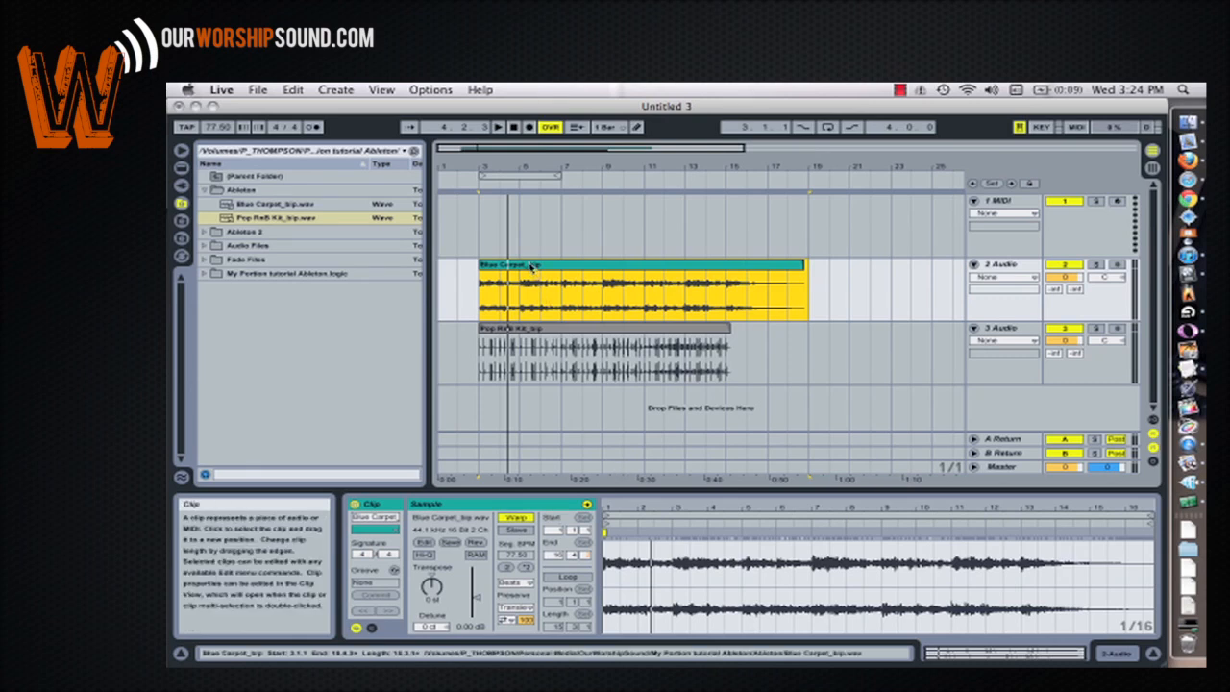
- Move the Blue Carpet and Pop RnB Kit clips together from the arrangement into scene 2 of the Session View
left_click(533, 336, "shift")
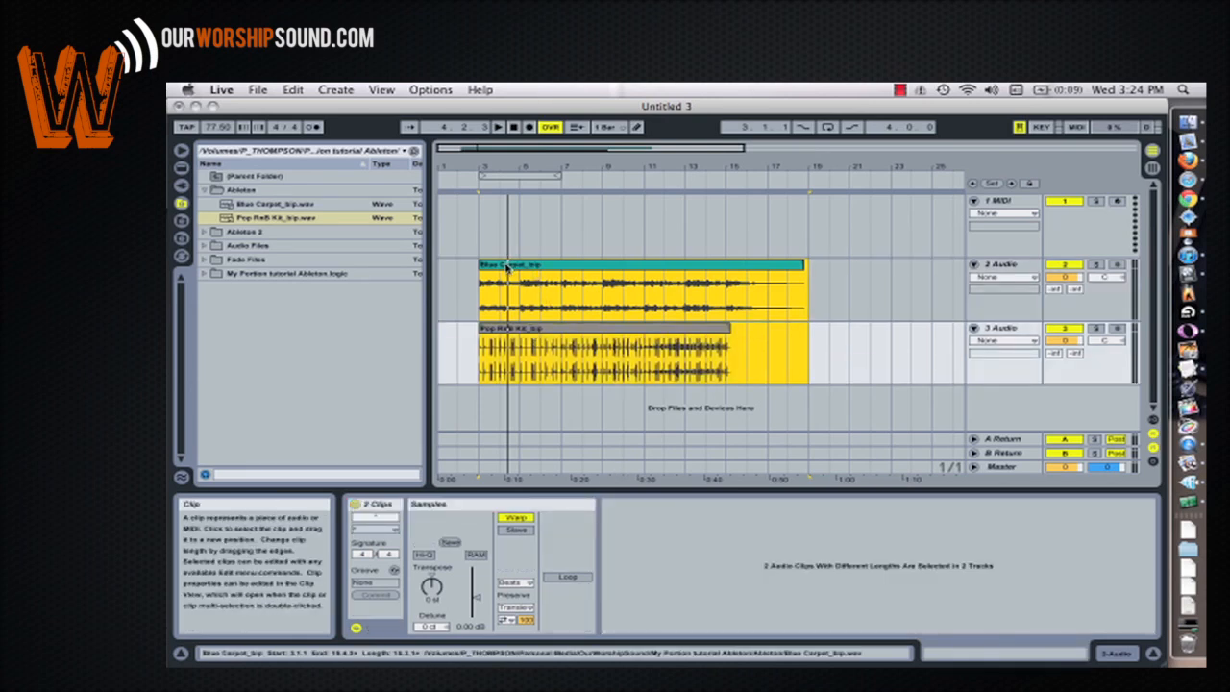
left_click_drag(508, 268, 767, 293)
left_click(1150, 167)
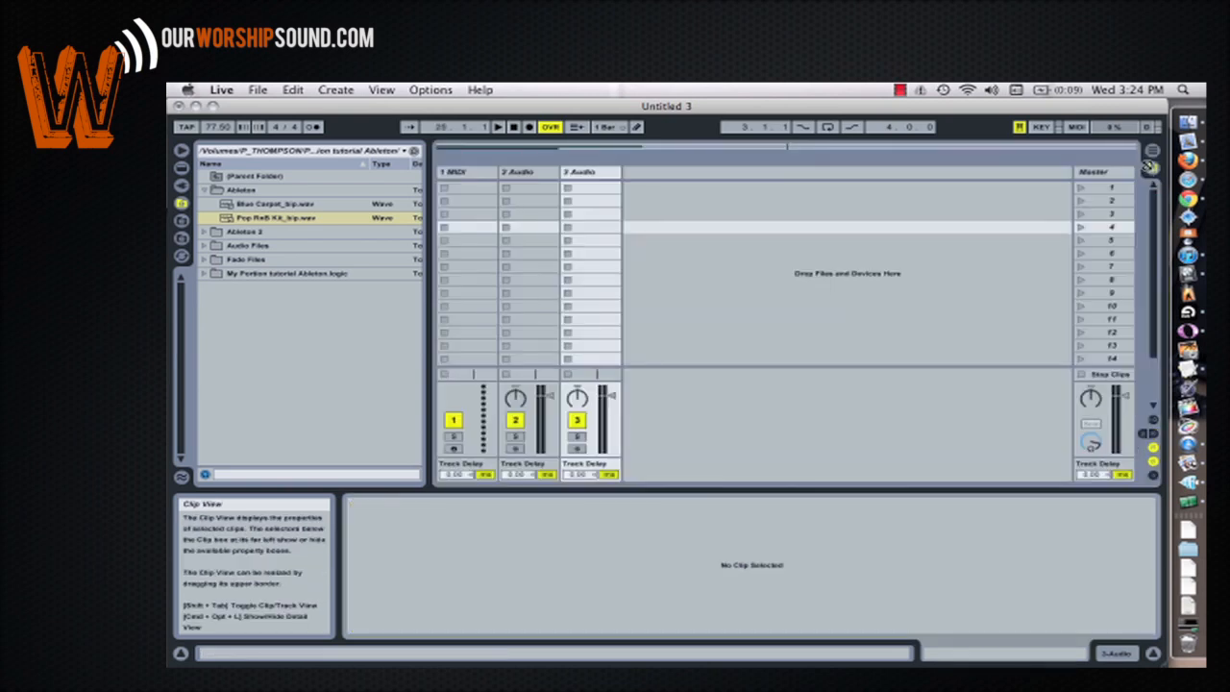
left_click_drag(1147, 173, 543, 203)
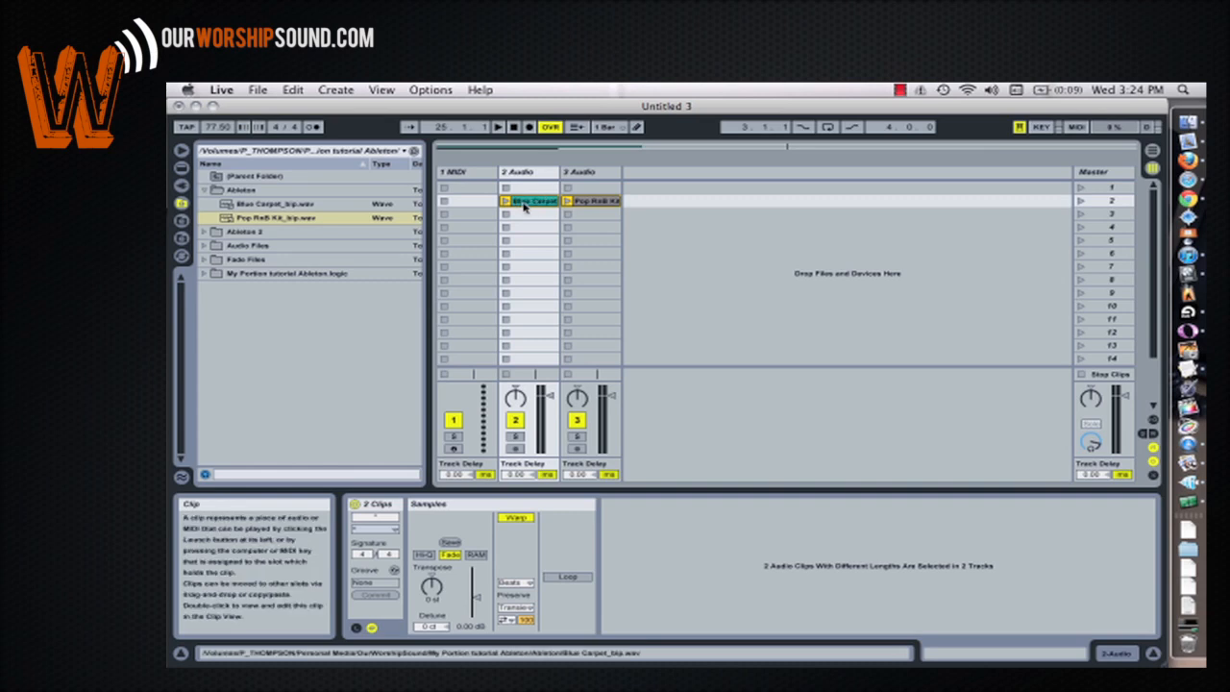
- Create an empty MIDI clip in the MIDI track's first slot, widen the track, and name the clip "My Portion 77.5 bpm"
double_click(465, 189)
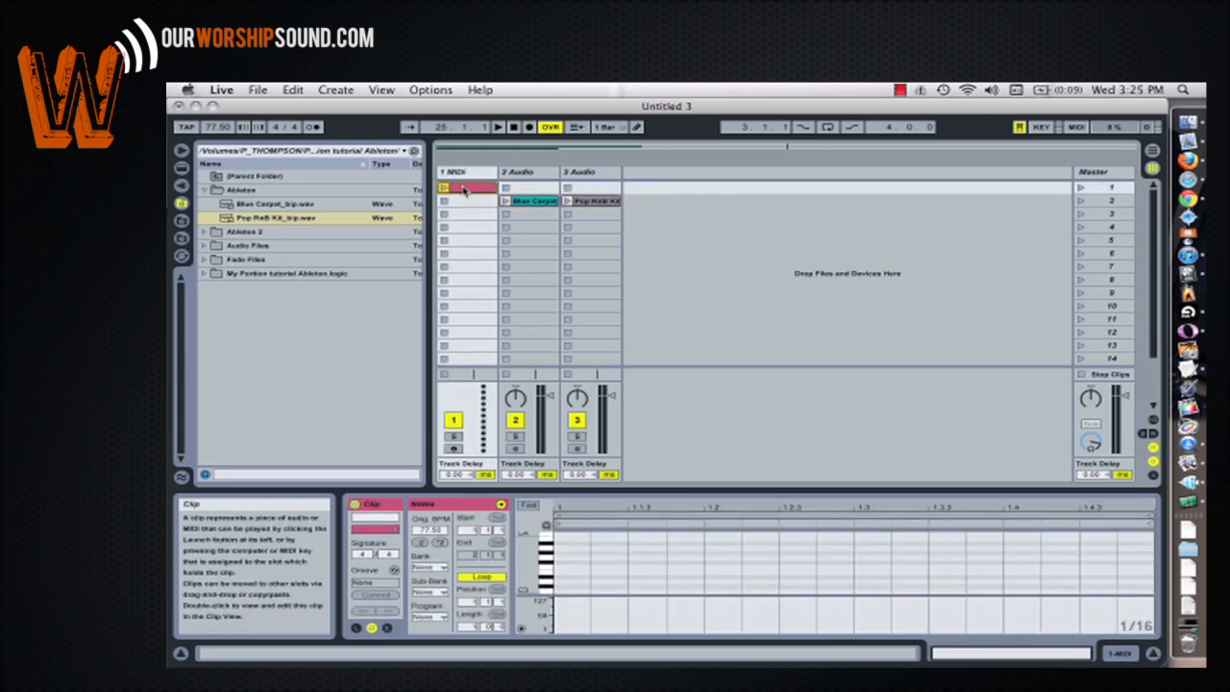
left_click_drag(498, 173, 541, 173)
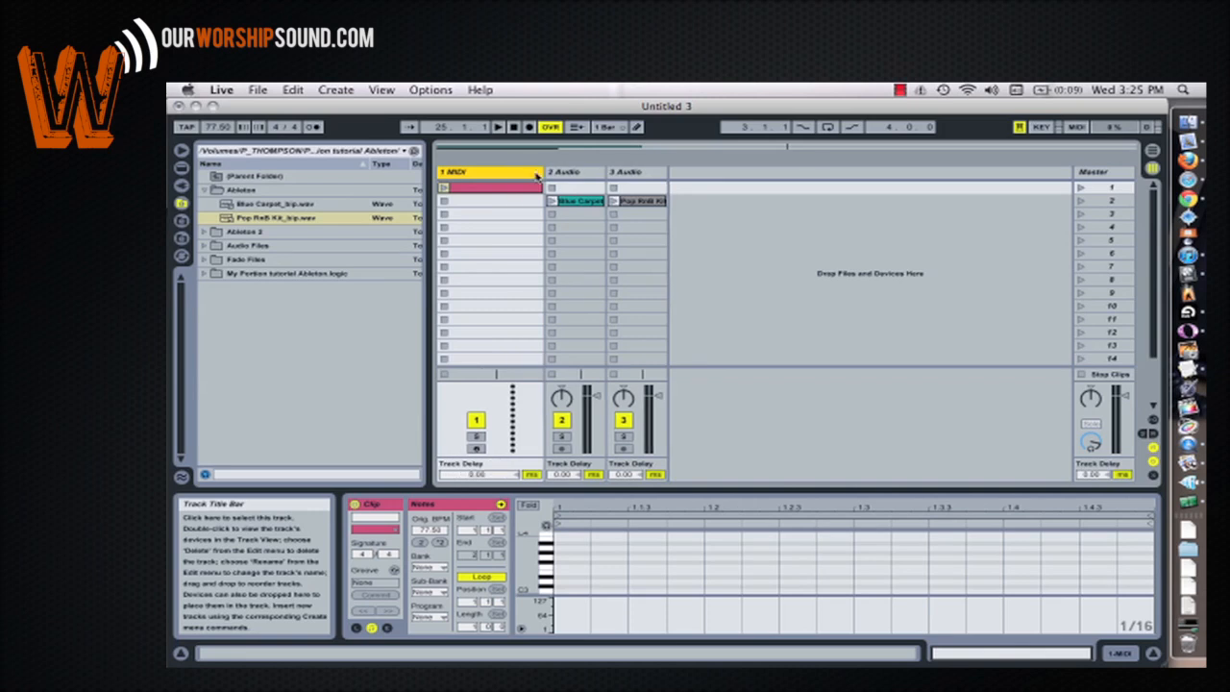
left_click(514, 191)
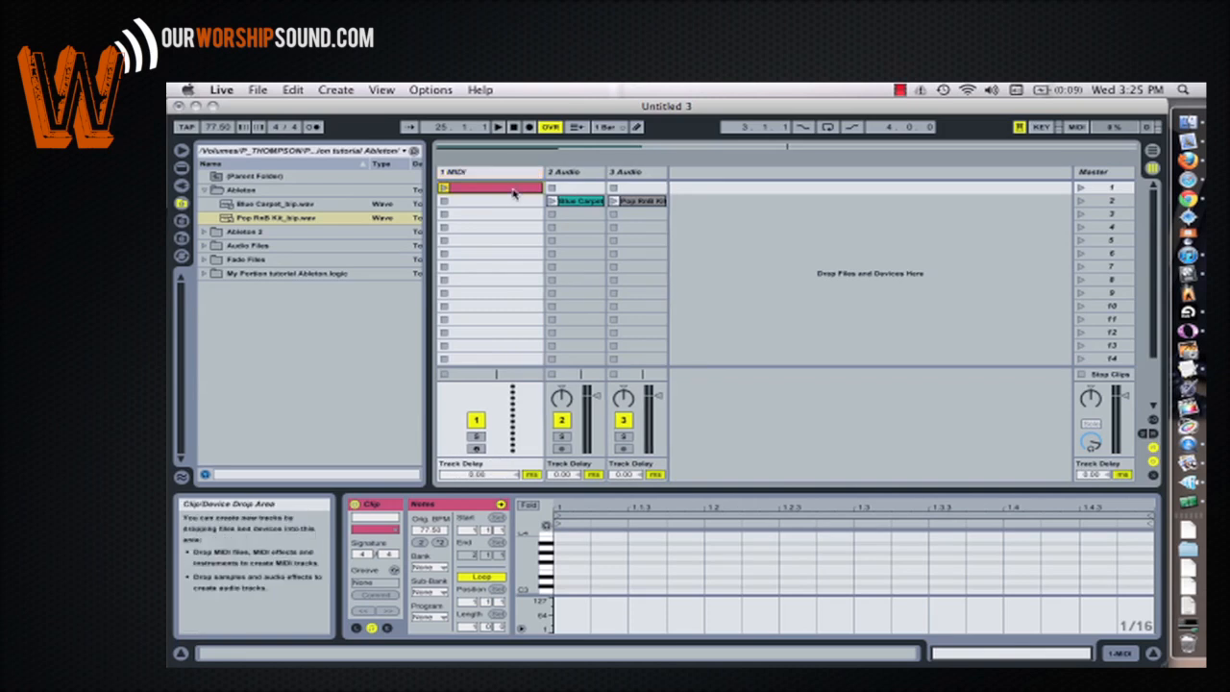
left_click(515, 191)
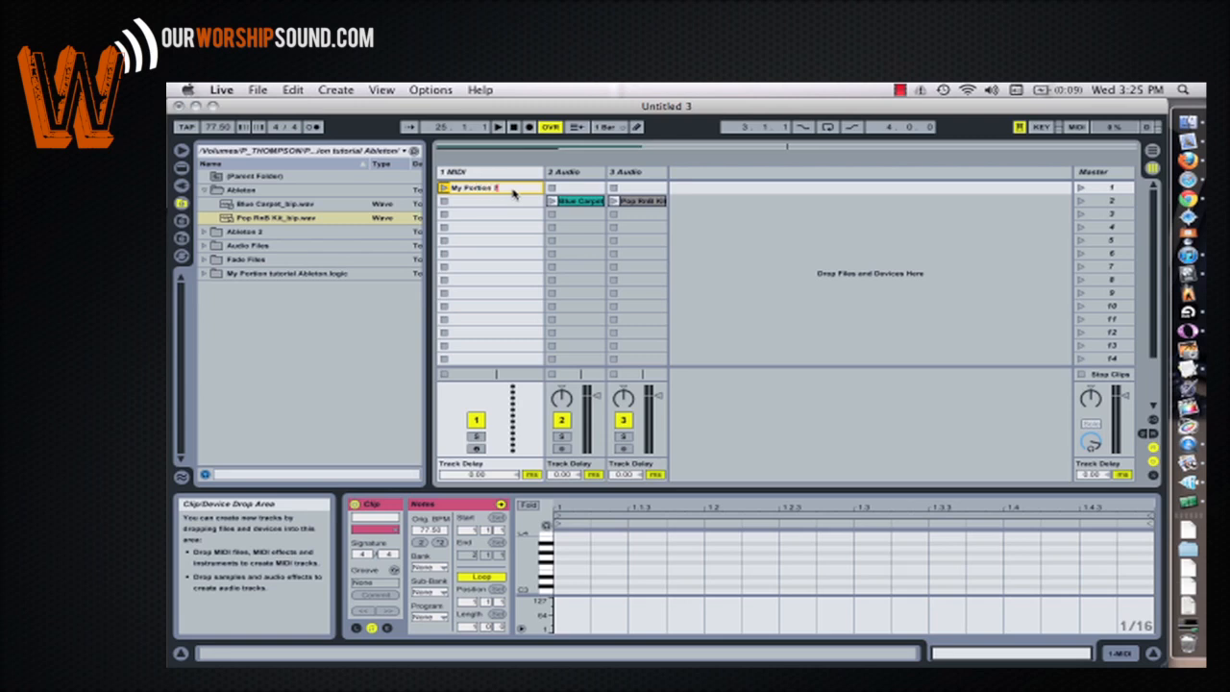
type("bpm")
key("Return")
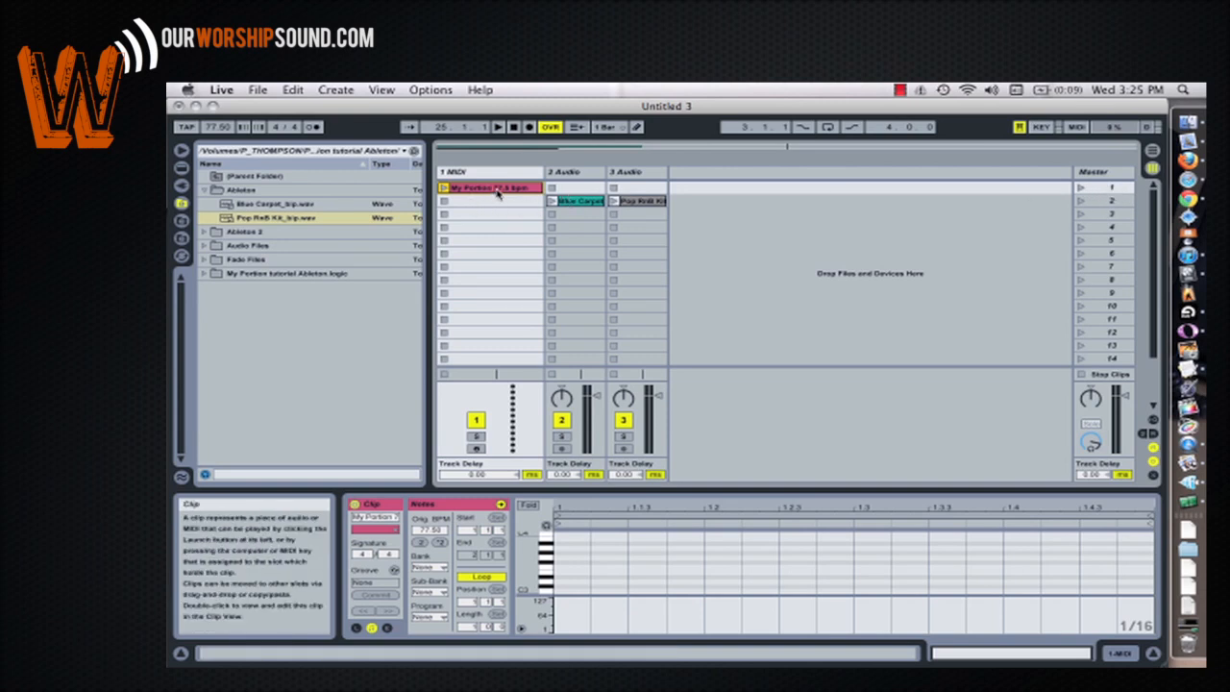
- Duplicate the "My Portion 77.5 bpm" clip four times to fill the MIDI track's slots 2 to 5
key("super+d")
key("super+d")
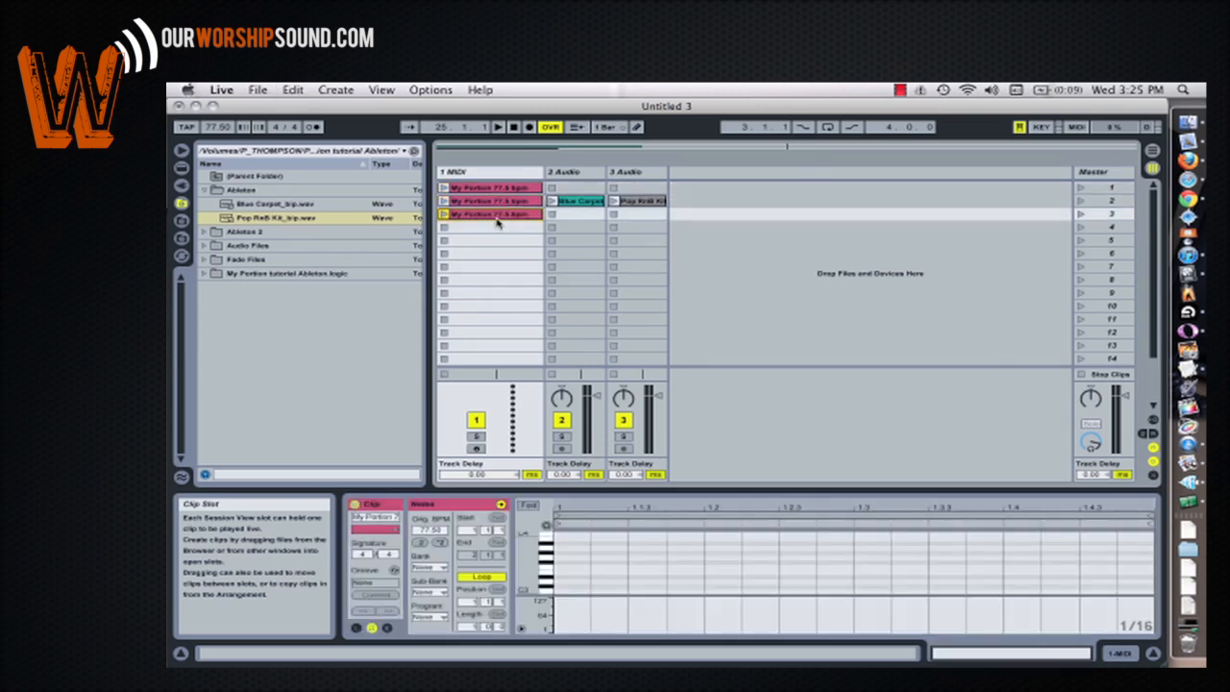
key("super+d")
key("super+d")
- Rename the MIDI clip in scene 2 "My Portion Loop 1" and duplicate it into scene 3
left_click(491, 203)
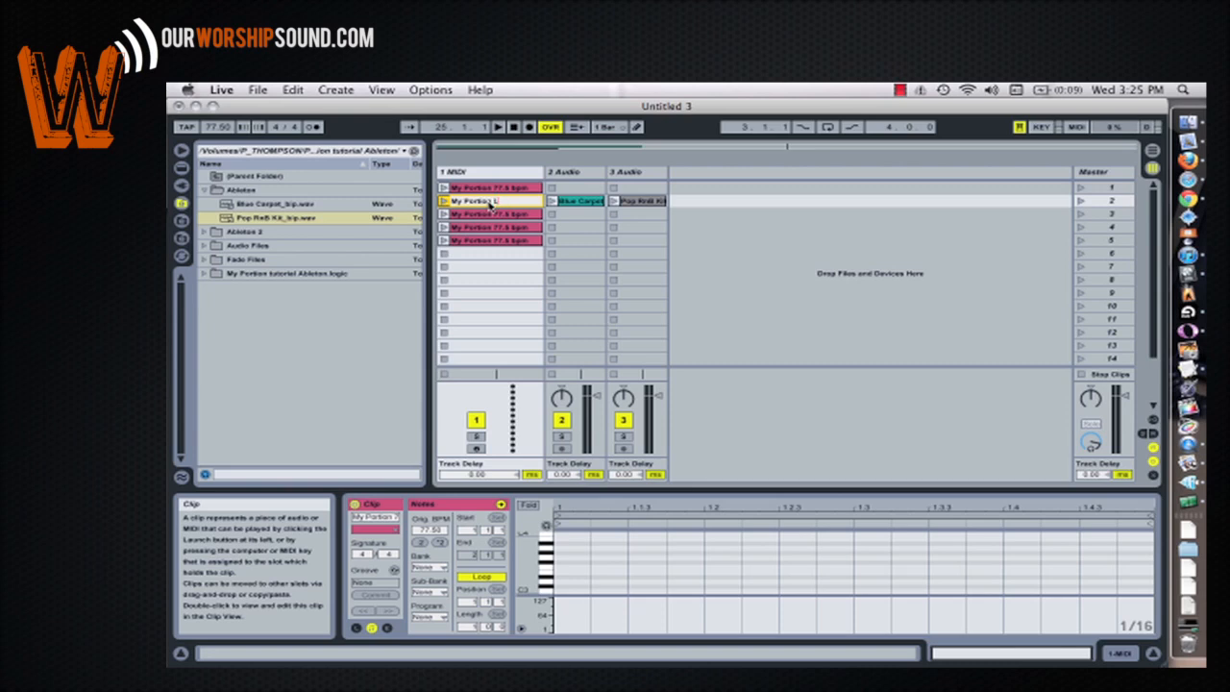
key("Return")
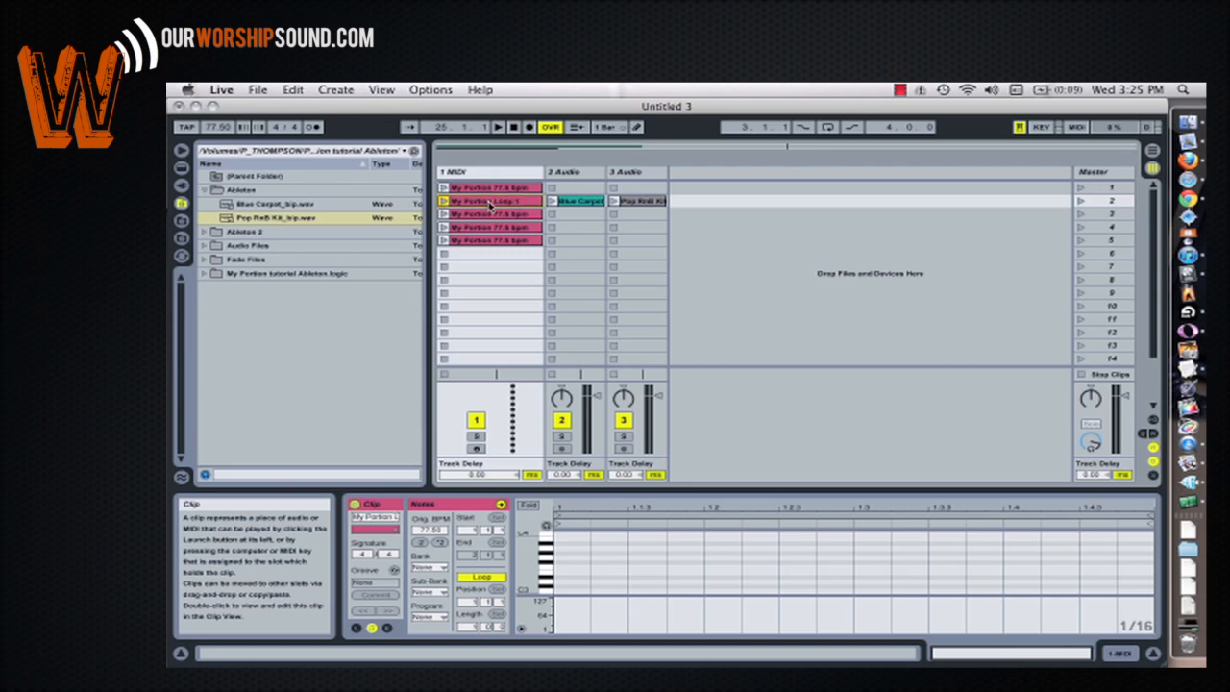
key("super+d")
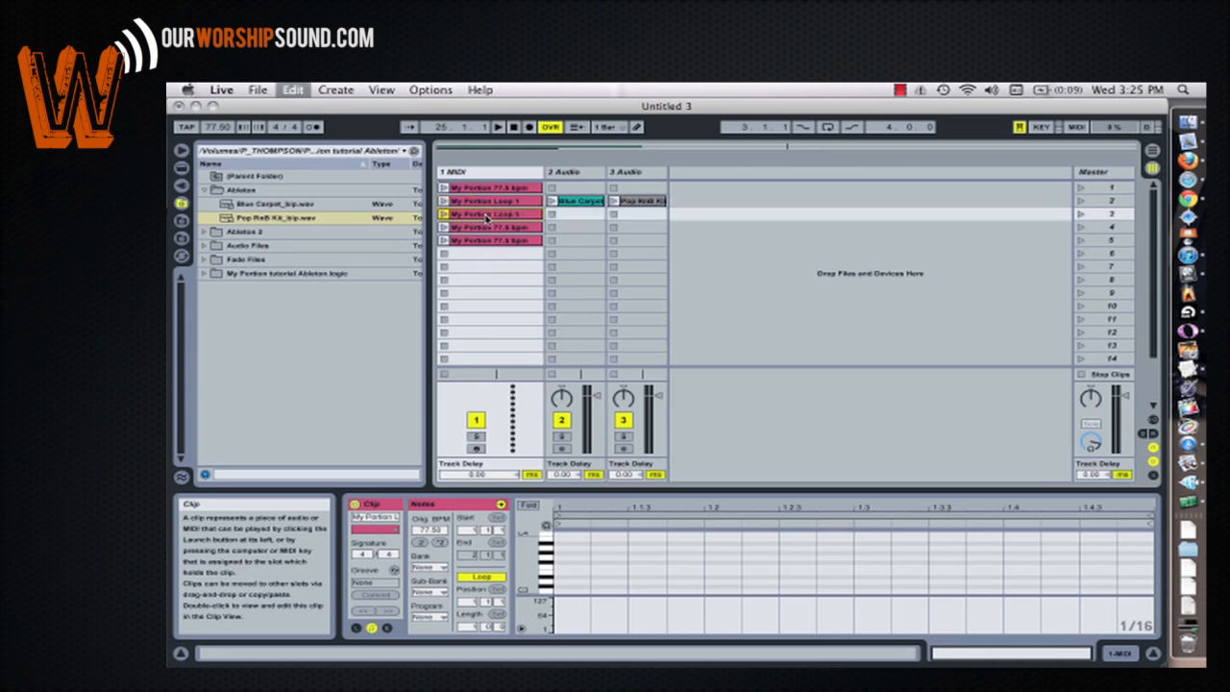
- Duplicate the "My Portion Loop 1" MIDI clip into scenes 4 and 5 and rename scene 3's copy "My Portion Loop 2"
key("super+d")
key("super+d")
left_click(487, 216)
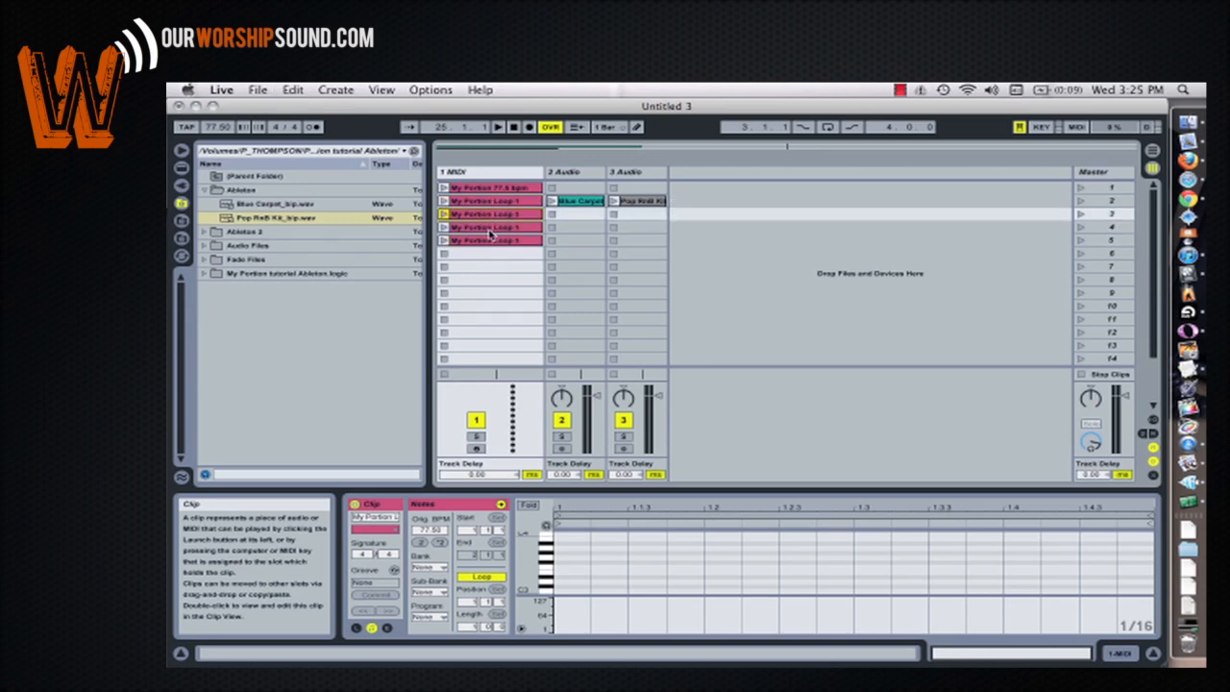
- Rename the MIDI clip in scene 4 "My Portion Loop 3"
left_click(490, 229)
key("super+r")
type("4")
key("Return")
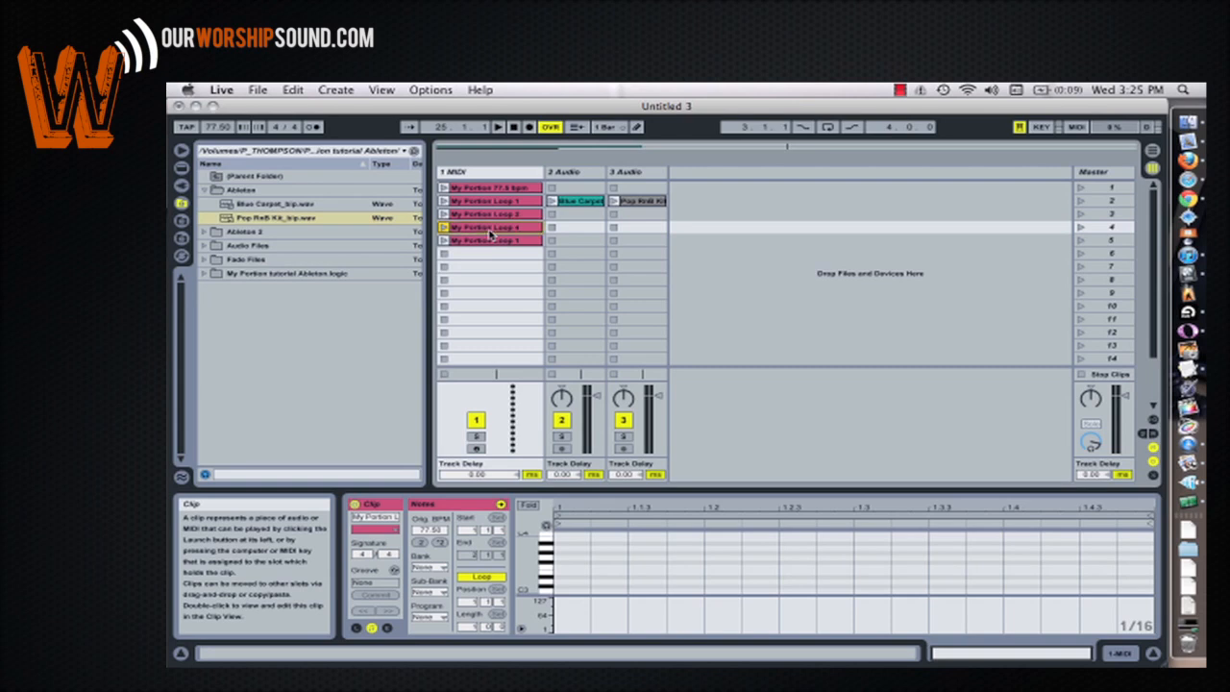
key("super+r")
key("BackSpace")
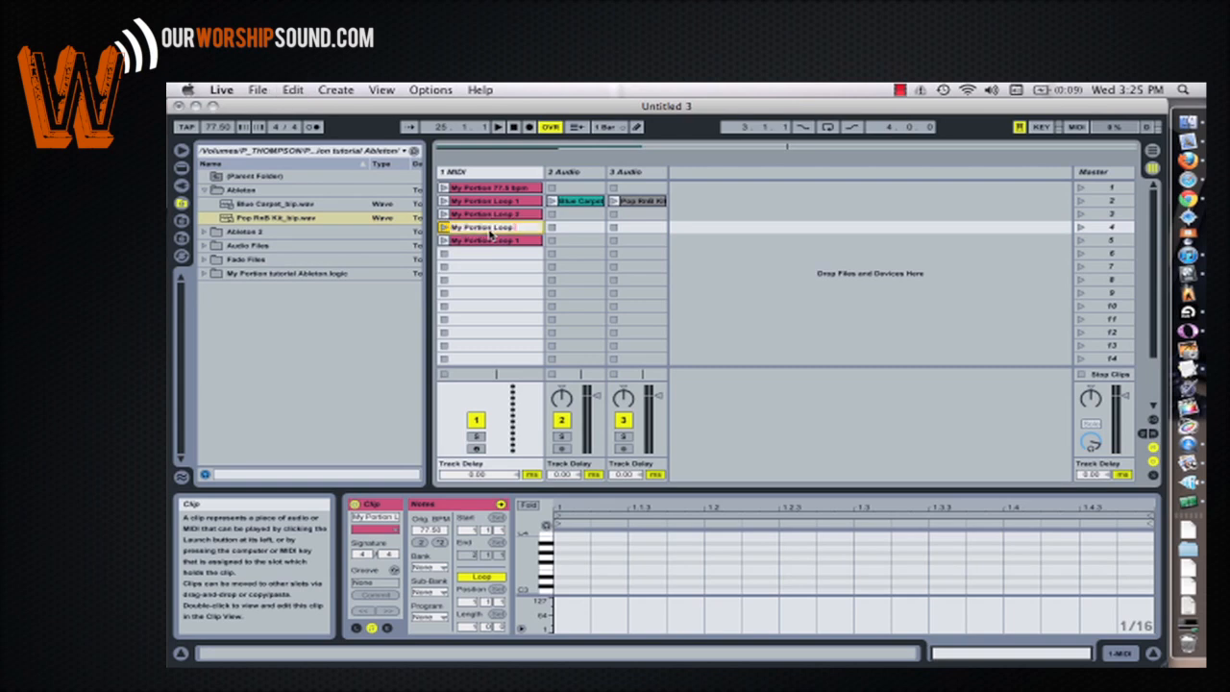
type("3")
key("Return")
- Rename the MIDI clip in scene 5 "My Portion end"
left_click(493, 242)
key("super+r")
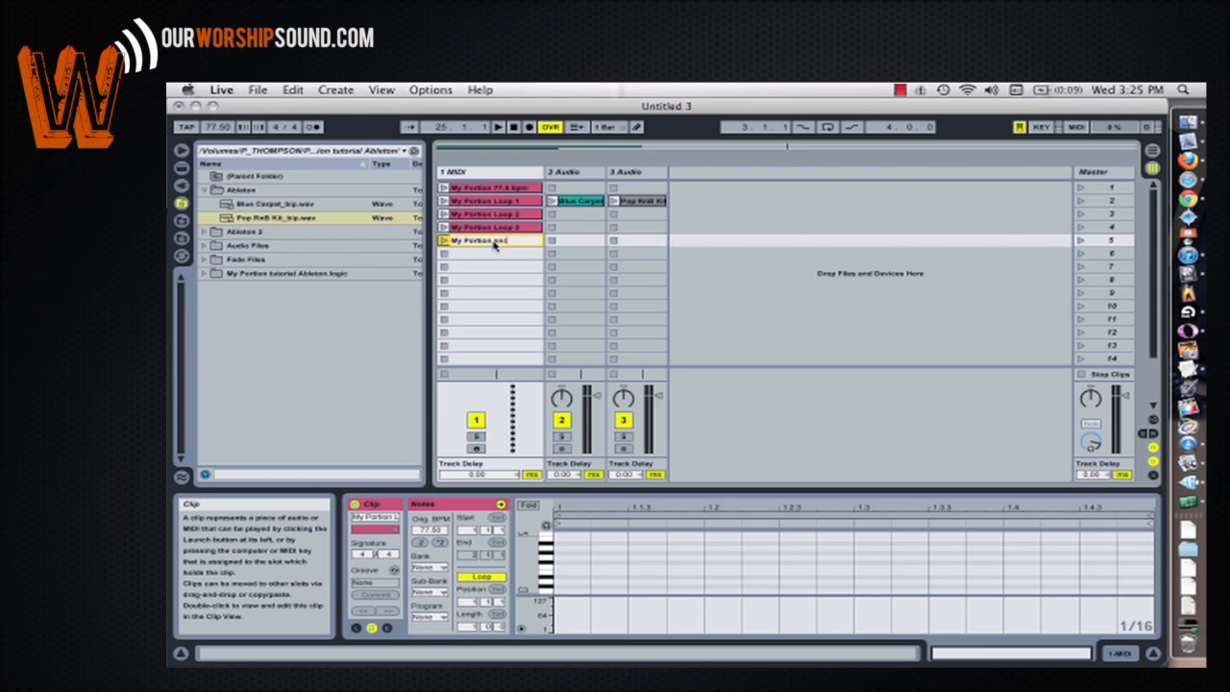
key("Return")
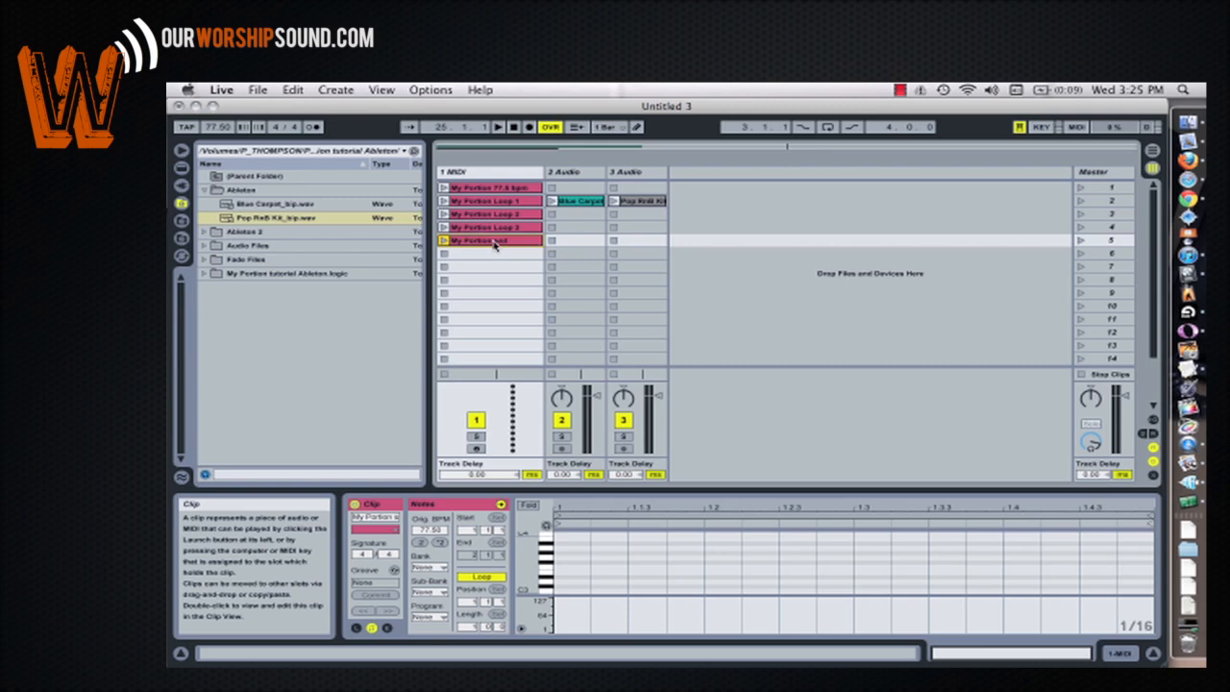
- Turn on looping for the Blue Carpet clip in scene 2 and set its loop length to 4 bars
left_click(593, 207)
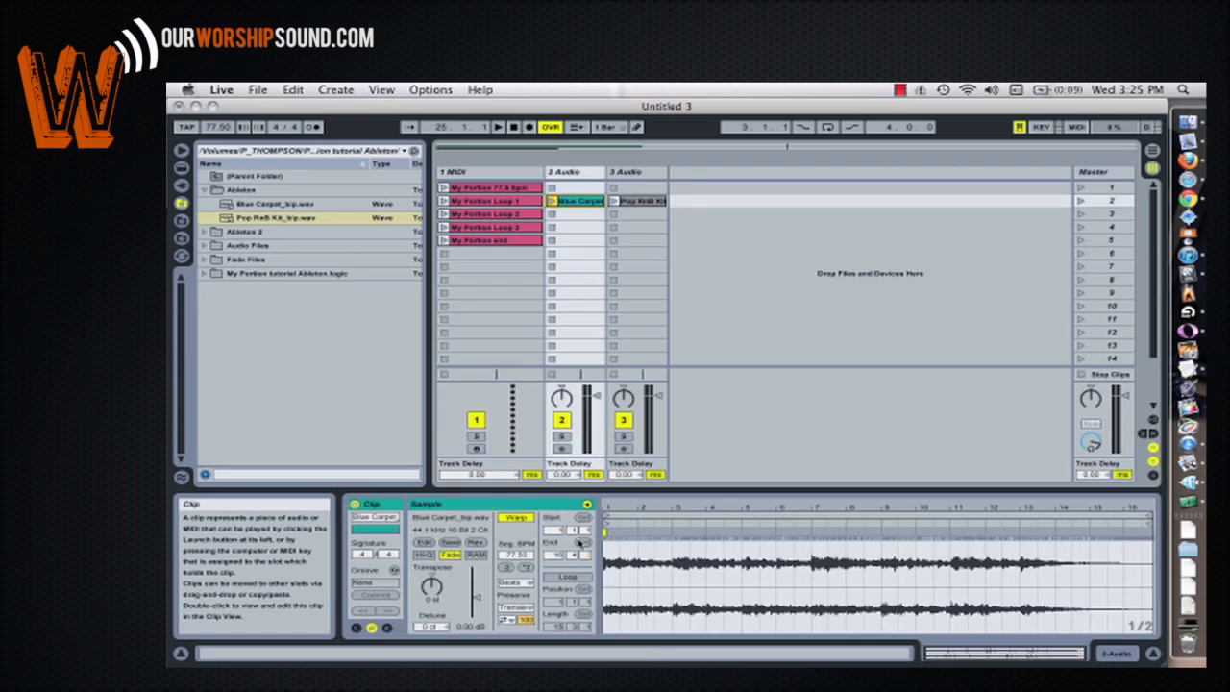
left_click(567, 577)
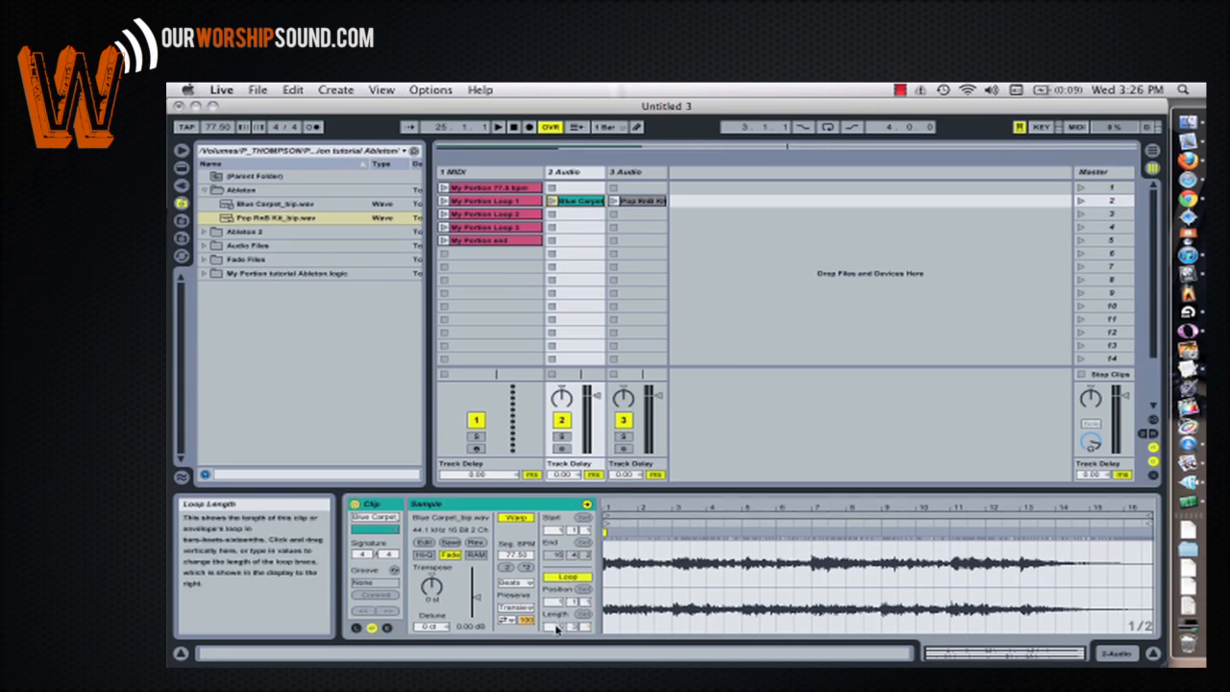
left_click_drag(574, 629, 588, 640)
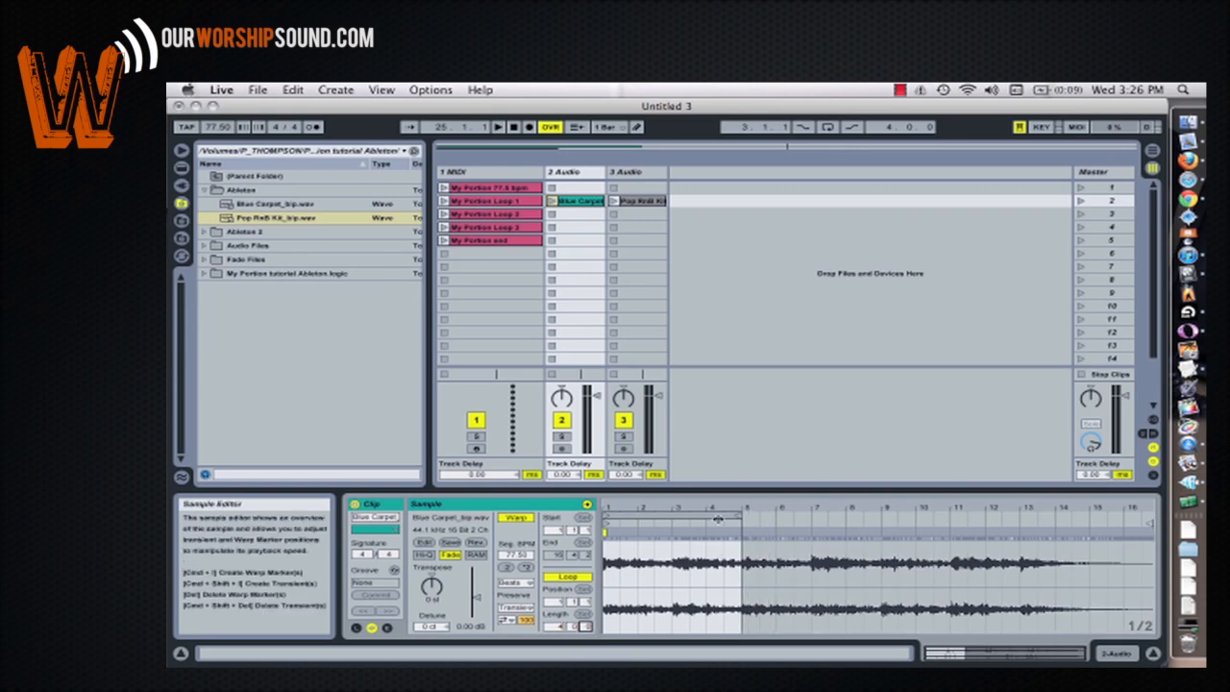
- Loop the Pop RnB Kit clip in scene 2 over 4 bars and launch scene 2 to hear both loops
left_click(646, 201)
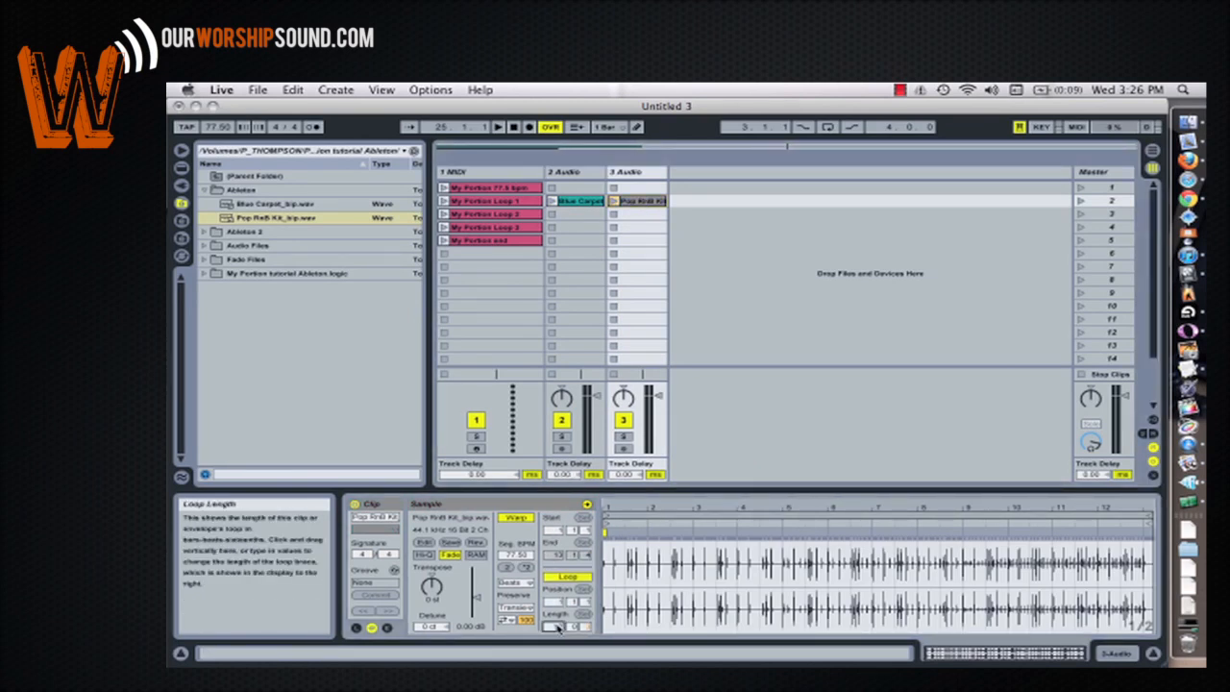
left_click_drag(589, 628, 588, 631)
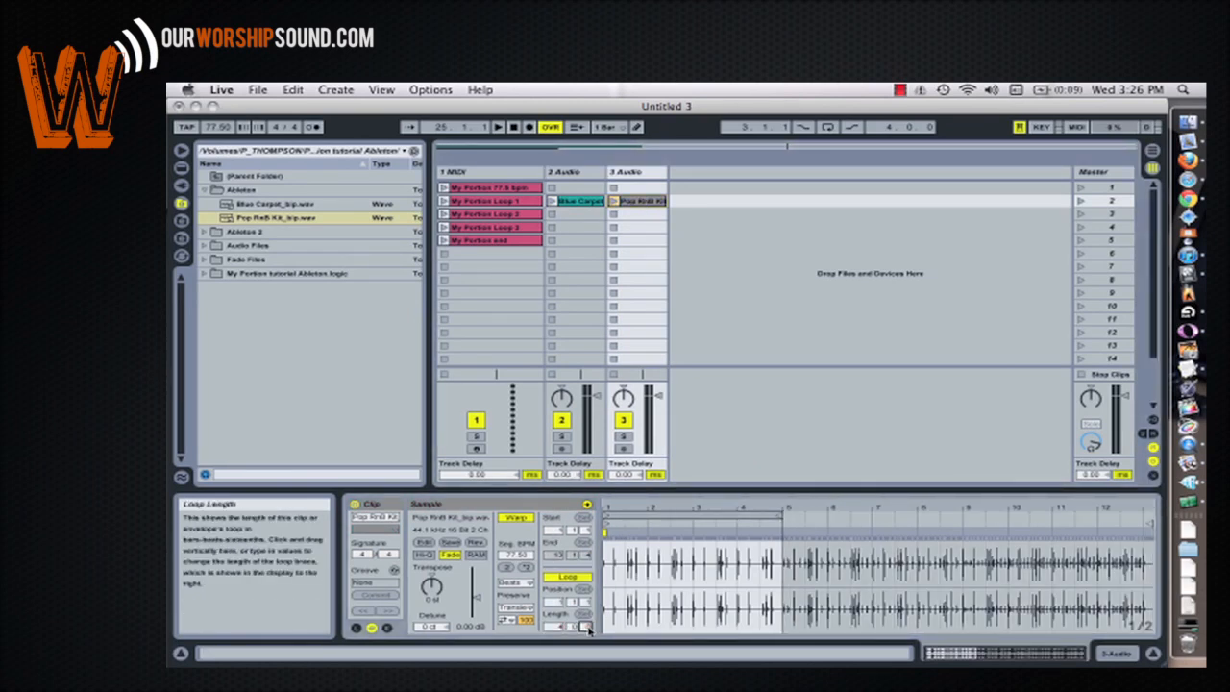
left_click(1080, 200)
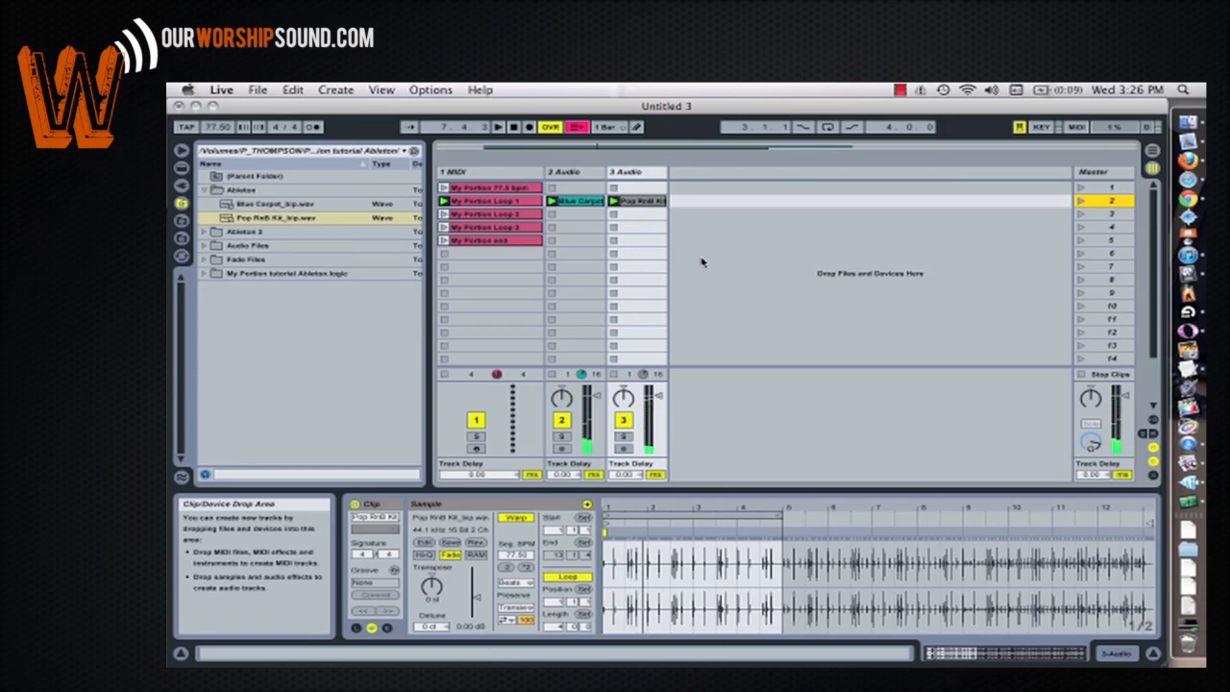
- Copy the looped Blue Carpet clip from scene 2 into scenes 3, 4 and 5 of the same track
left_click(582, 215)
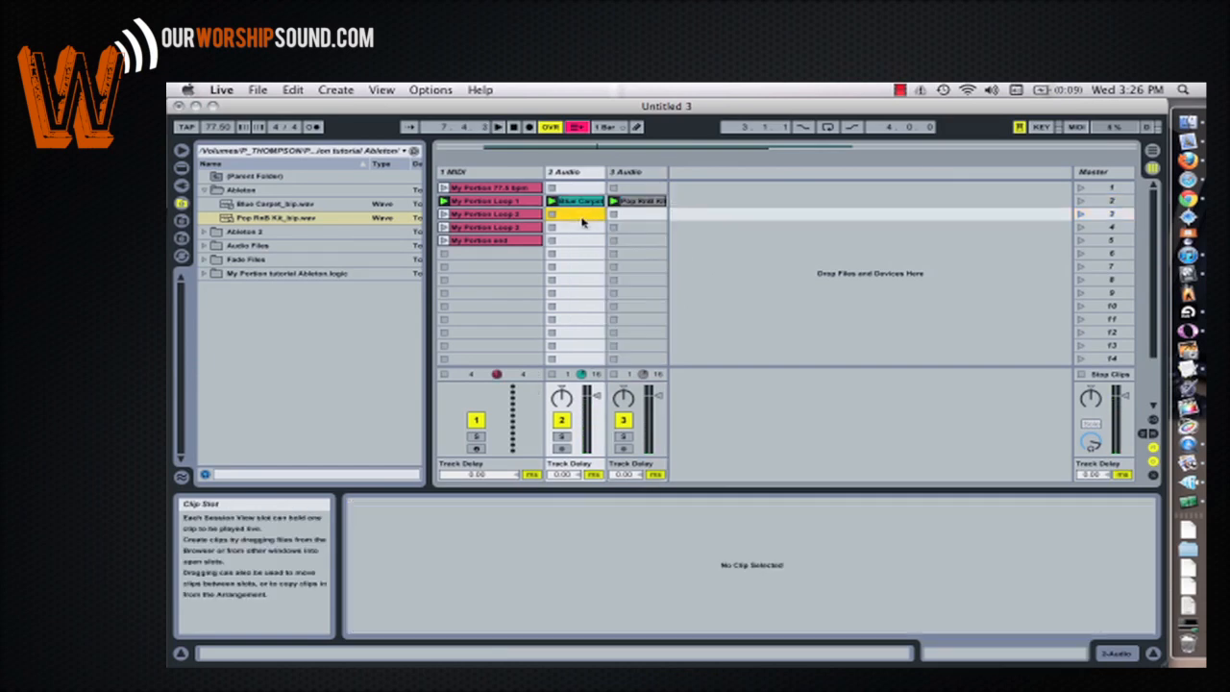
left_click(576, 202)
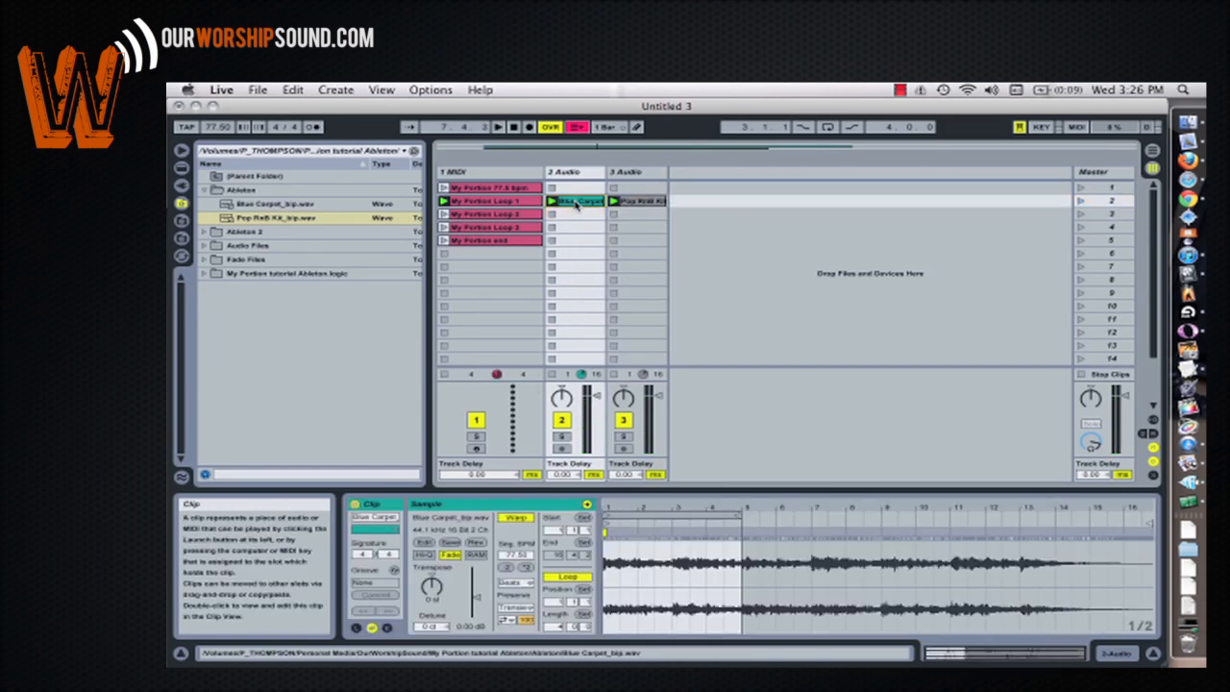
left_click_drag(577, 204, 576, 217)
left_click(577, 228)
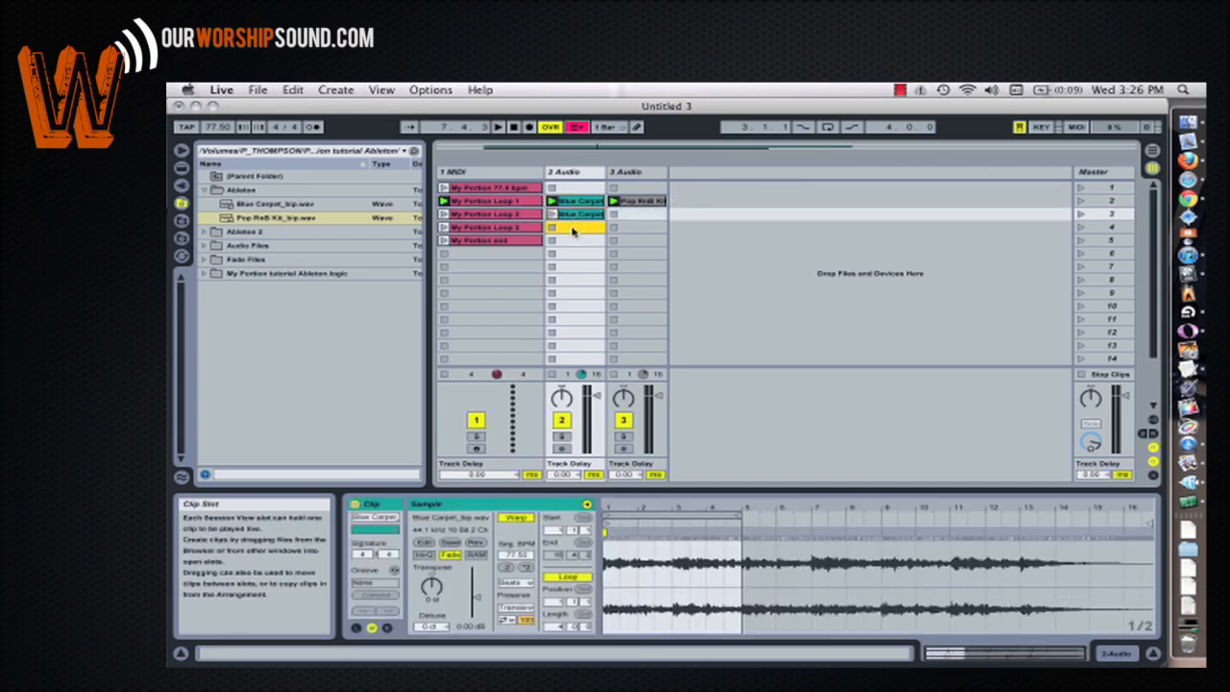
key("super+v")
left_click(570, 241)
key("super+v")
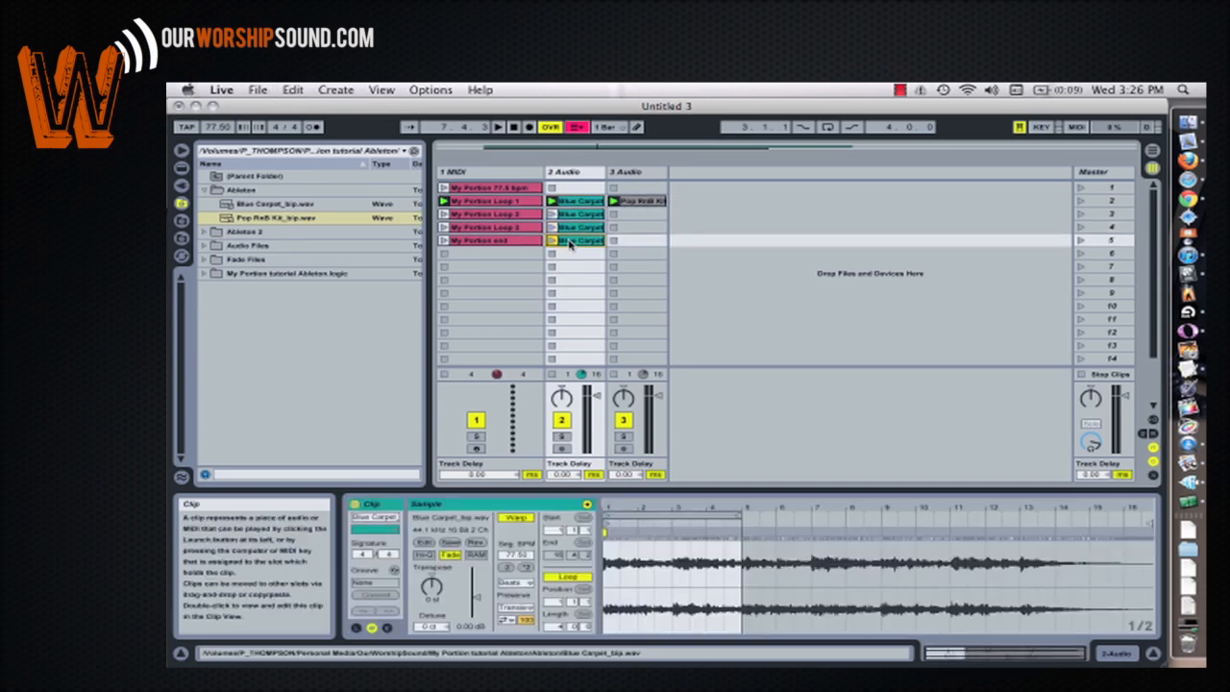
- Copy the looped Pop RnB Kit clip from scene 2 into scenes 3, 4 and 5 of the same track
left_click(632, 202)
left_click(625, 215)
key("super+v")
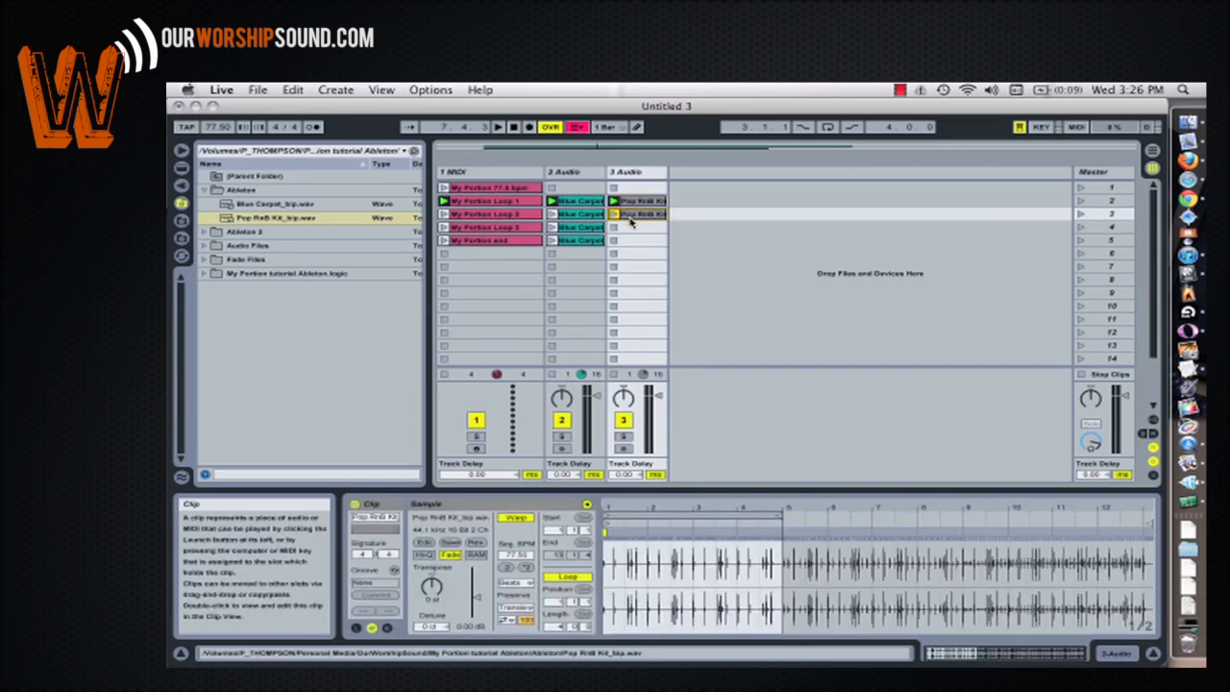
left_click(634, 228)
key("super+v")
left_click(632, 241)
key("super+v")
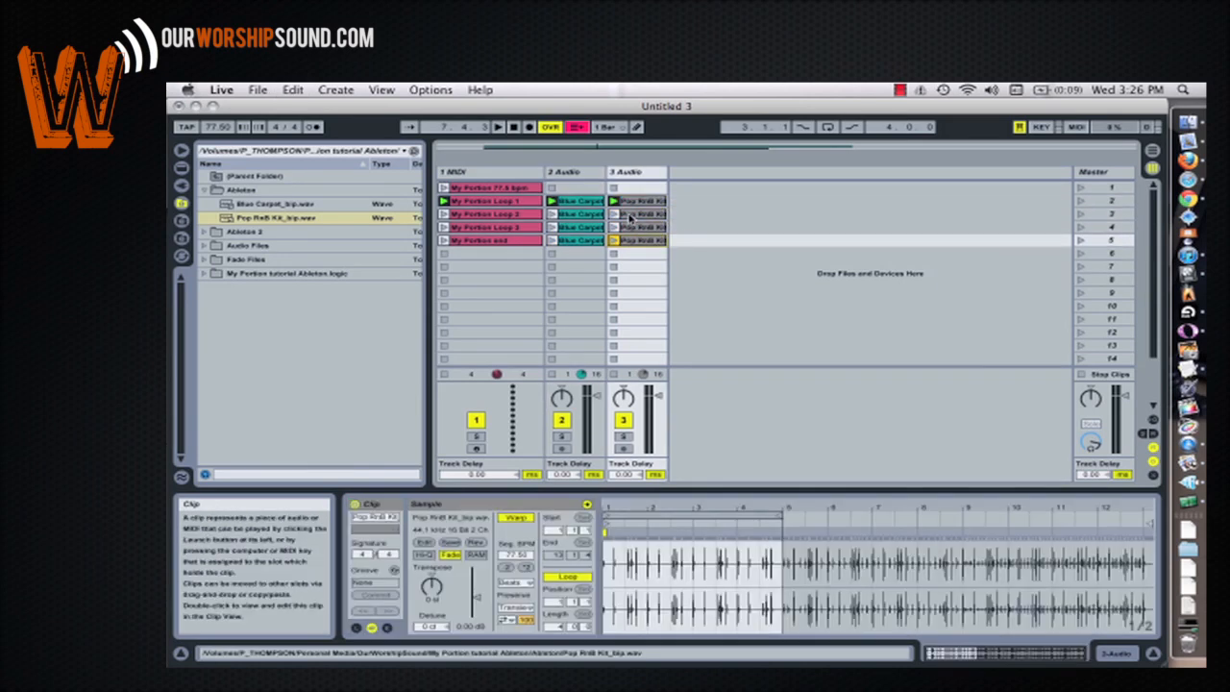
- Set the Pop RnB Kit clip's loop position and start to bar 5 in scene 3 and bar 9 in scene 4
left_click(630, 215)
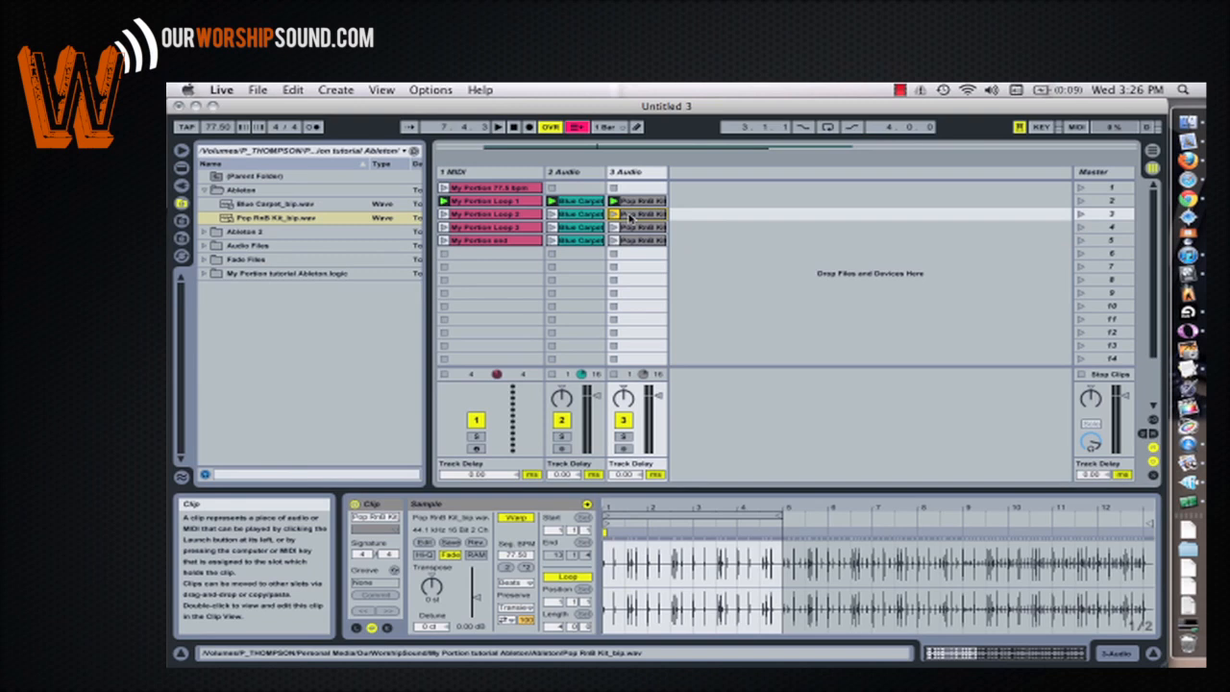
left_click(579, 615)
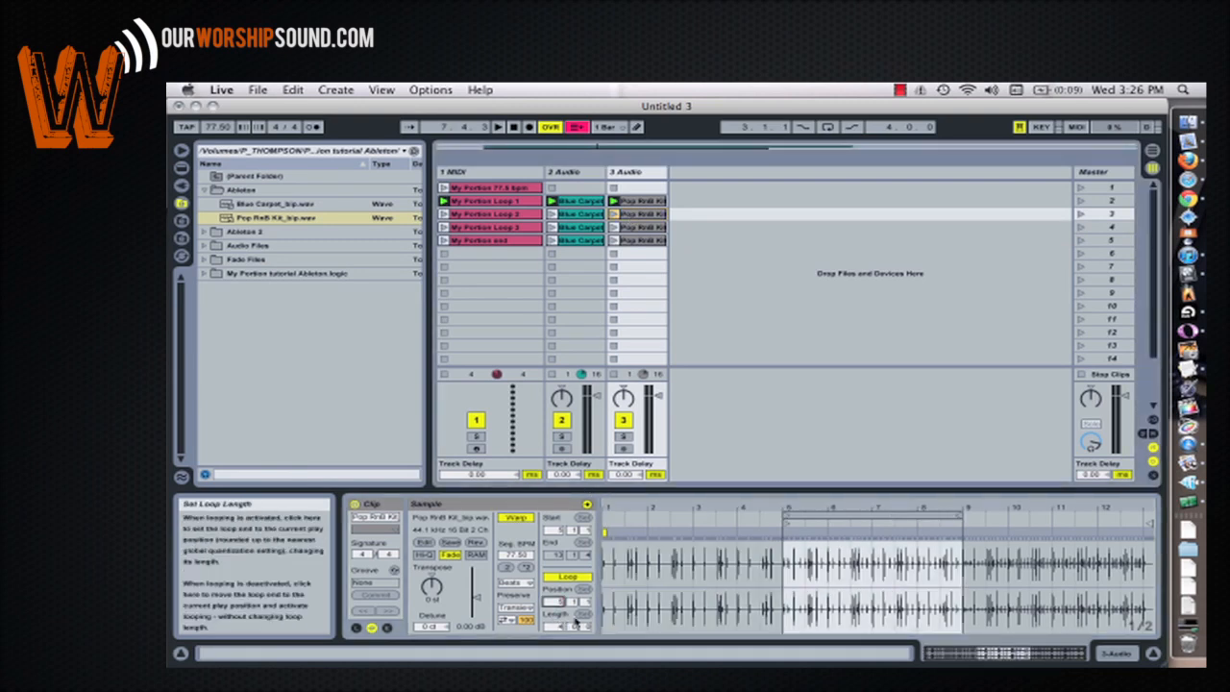
left_click(643, 228)
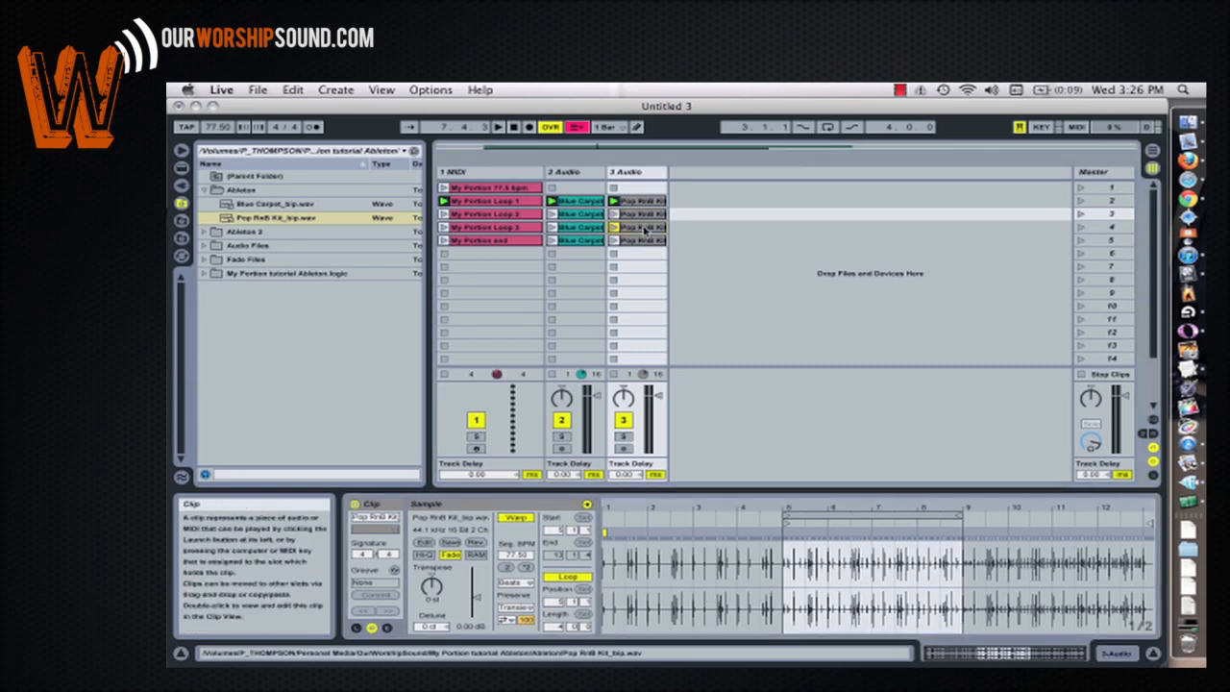
left_click(643, 228)
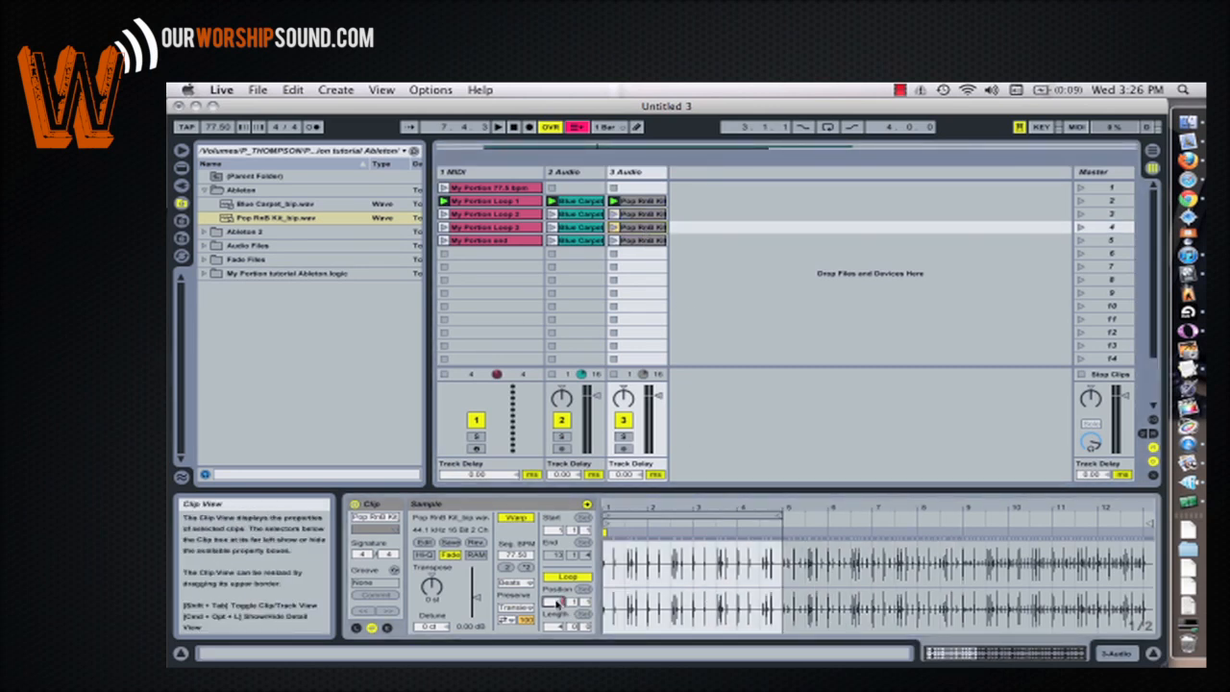
left_click_drag(557, 603, 557, 586)
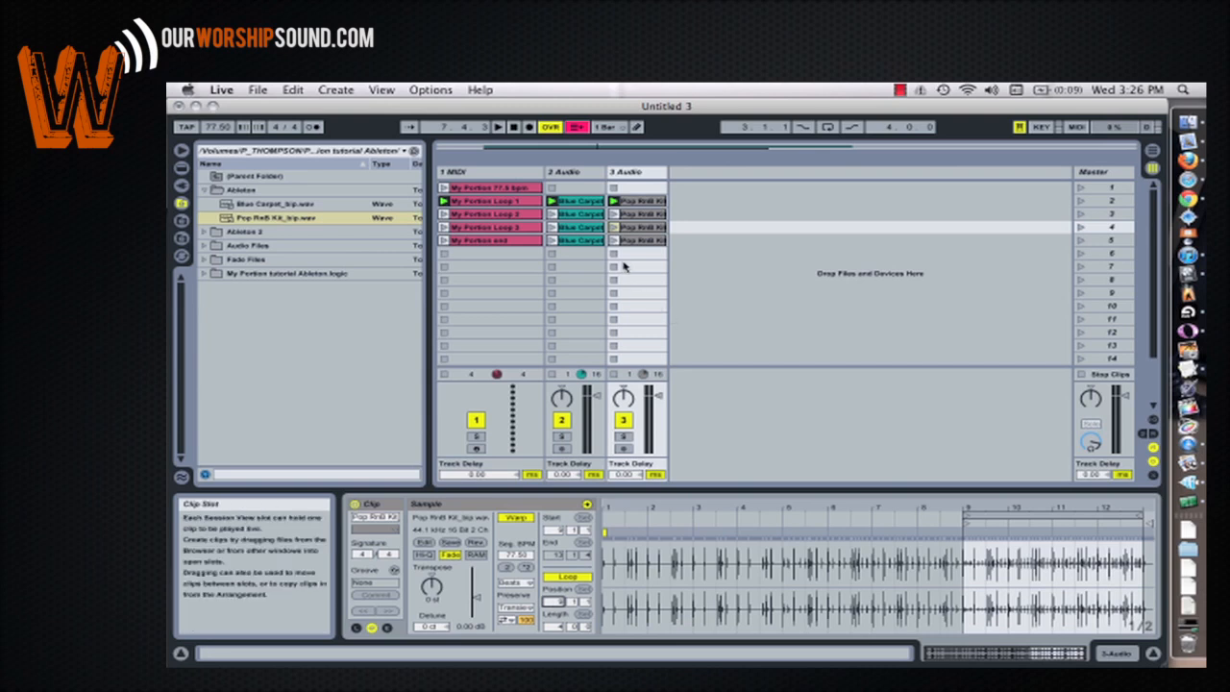
- Launch scenes 2, 3 and 4 in turn to audition the three loop sections
left_click(1081, 201)
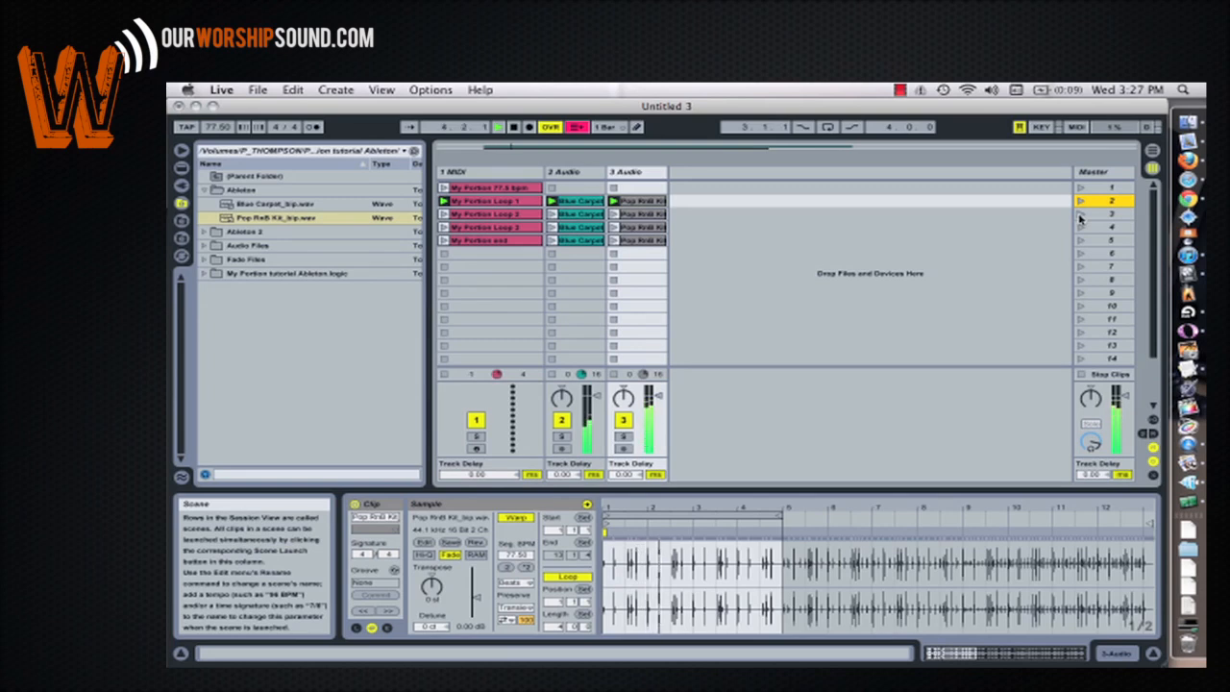
left_click(1080, 214)
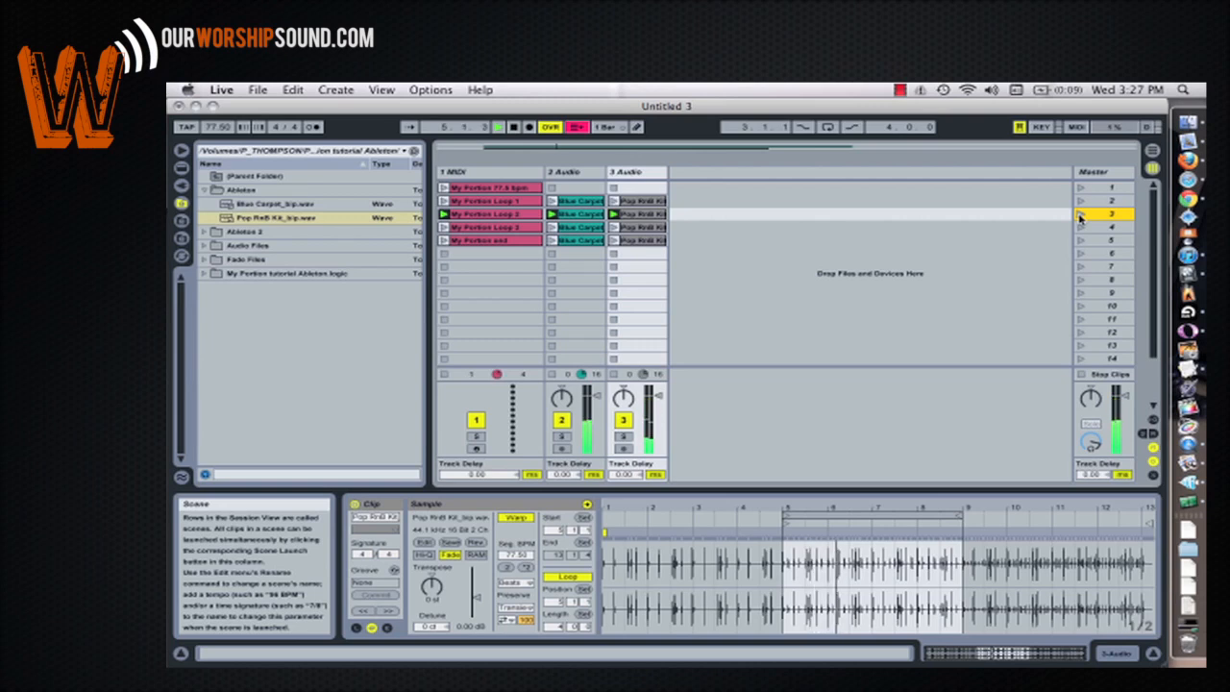
left_click(1080, 228)
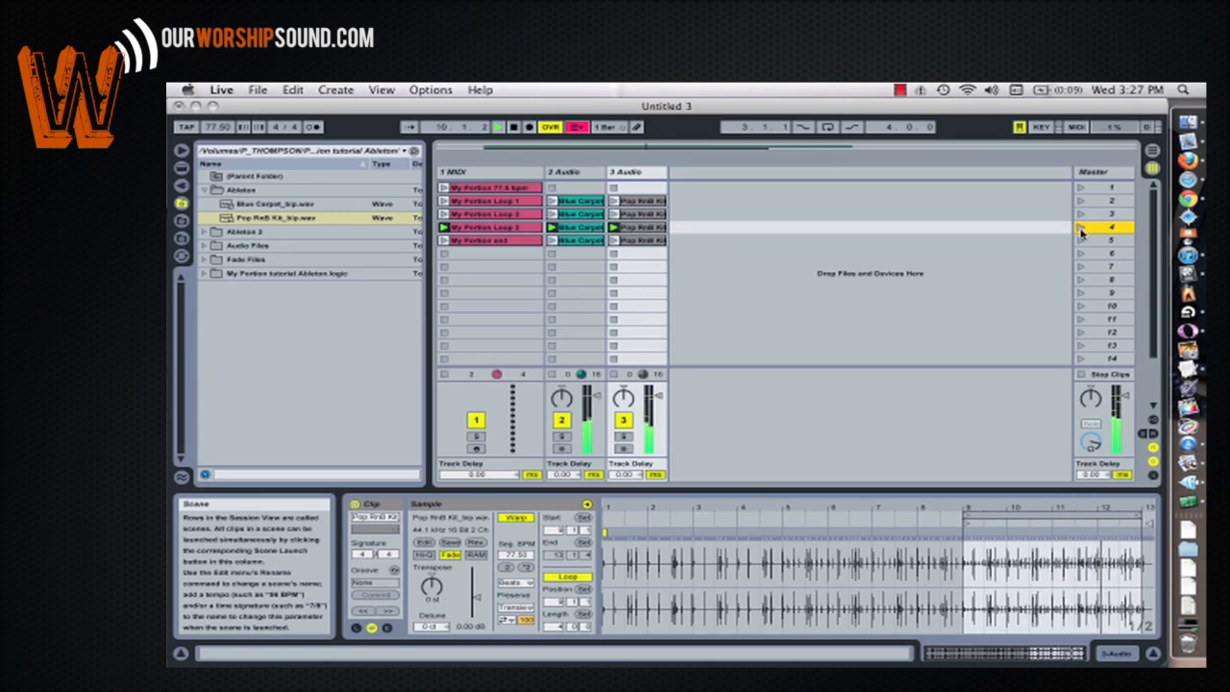
- Turn off looping for scene 5's Blue Carpet and Pop RnB Kit clips, start both at bar 13, and launch scene 5
left_click(591, 242)
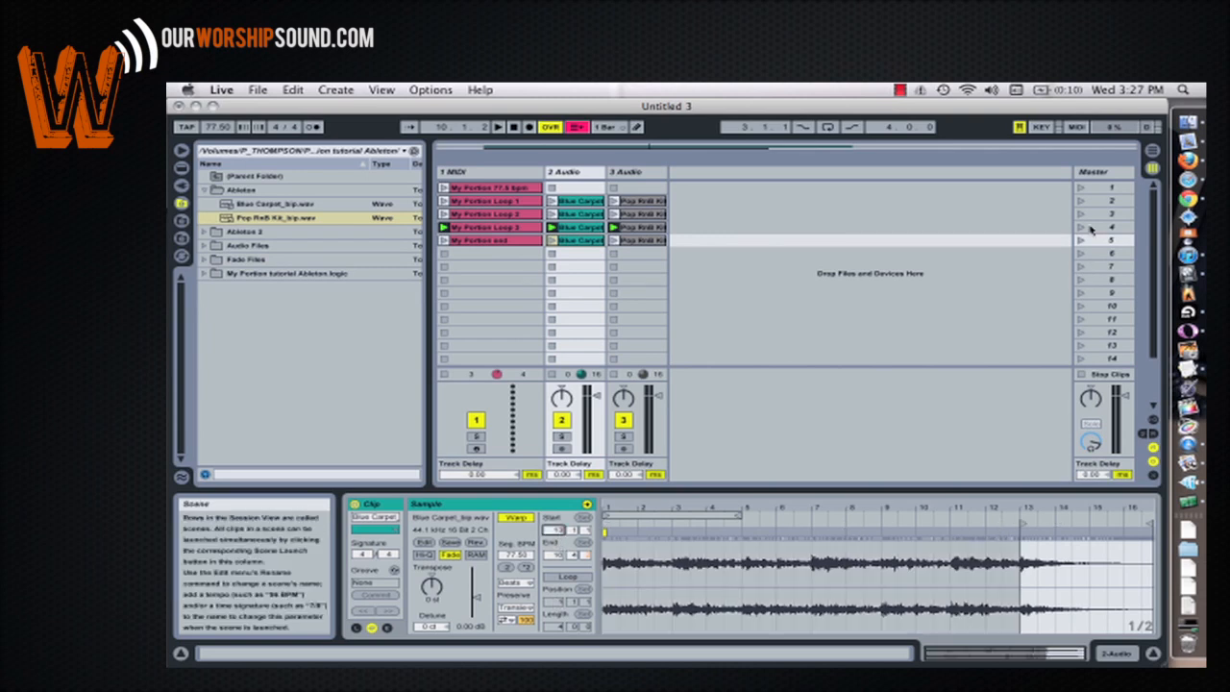
left_click(641, 239)
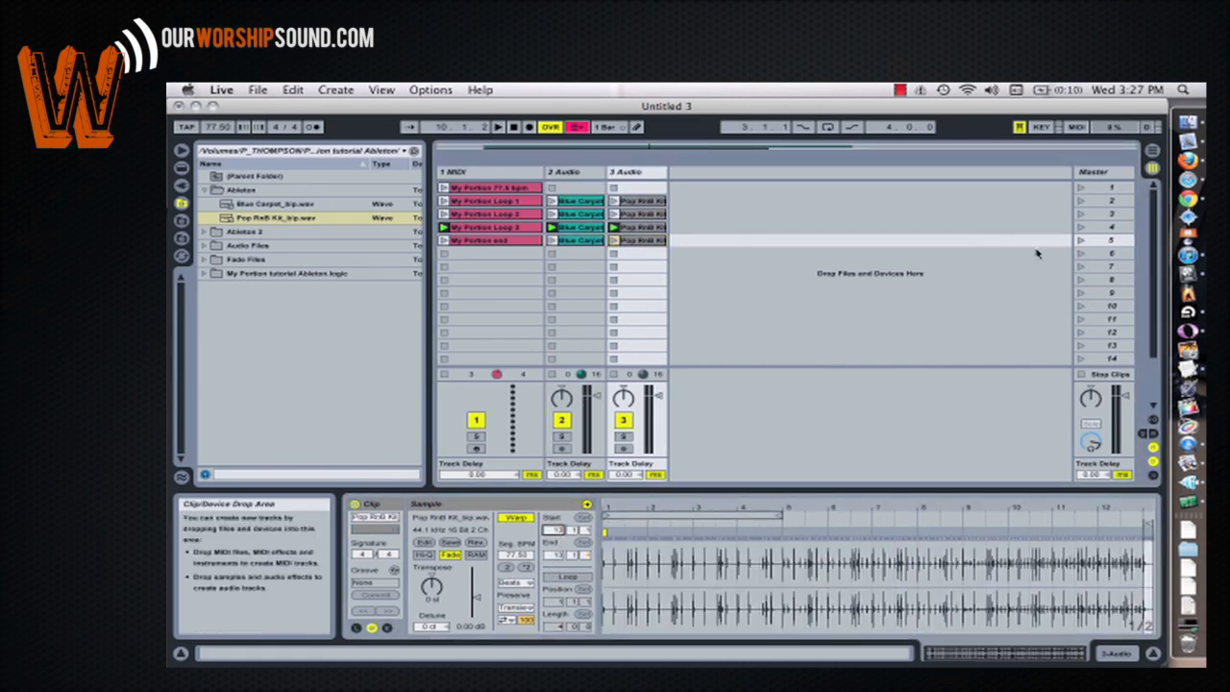
left_click(1079, 241)
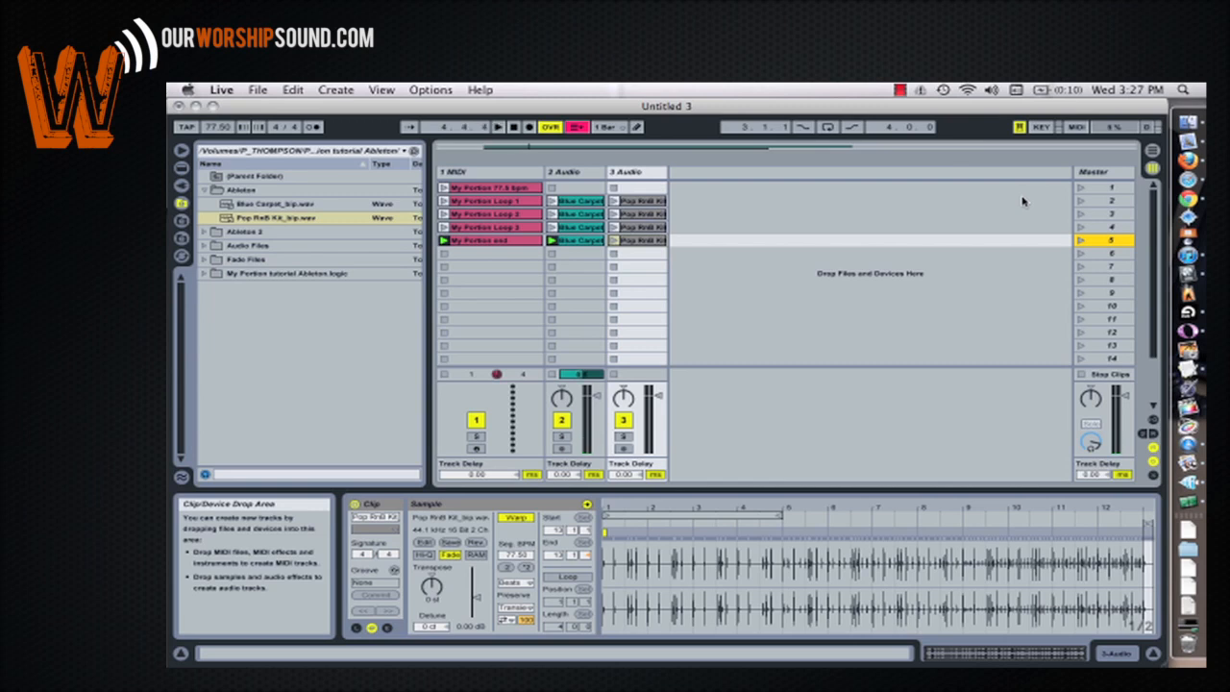
- Launch scene 1 with its empty MIDI clip, turn on the metronome, and stop playback
left_click(1080, 190)
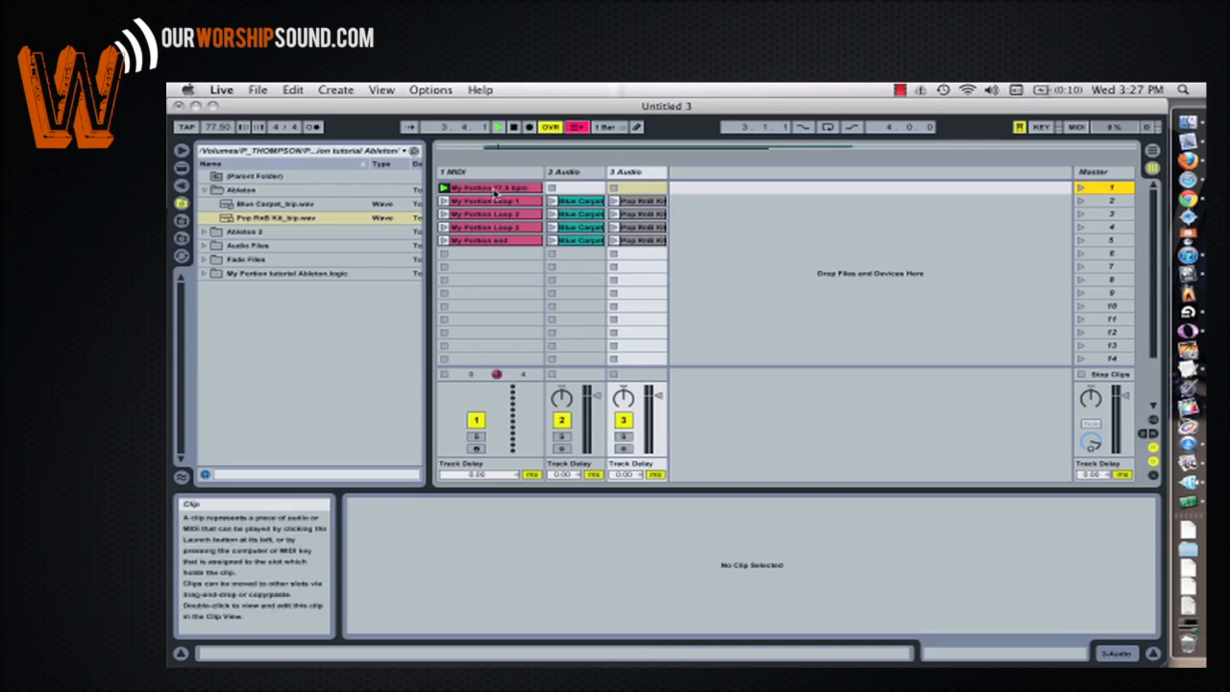
left_click(317, 127)
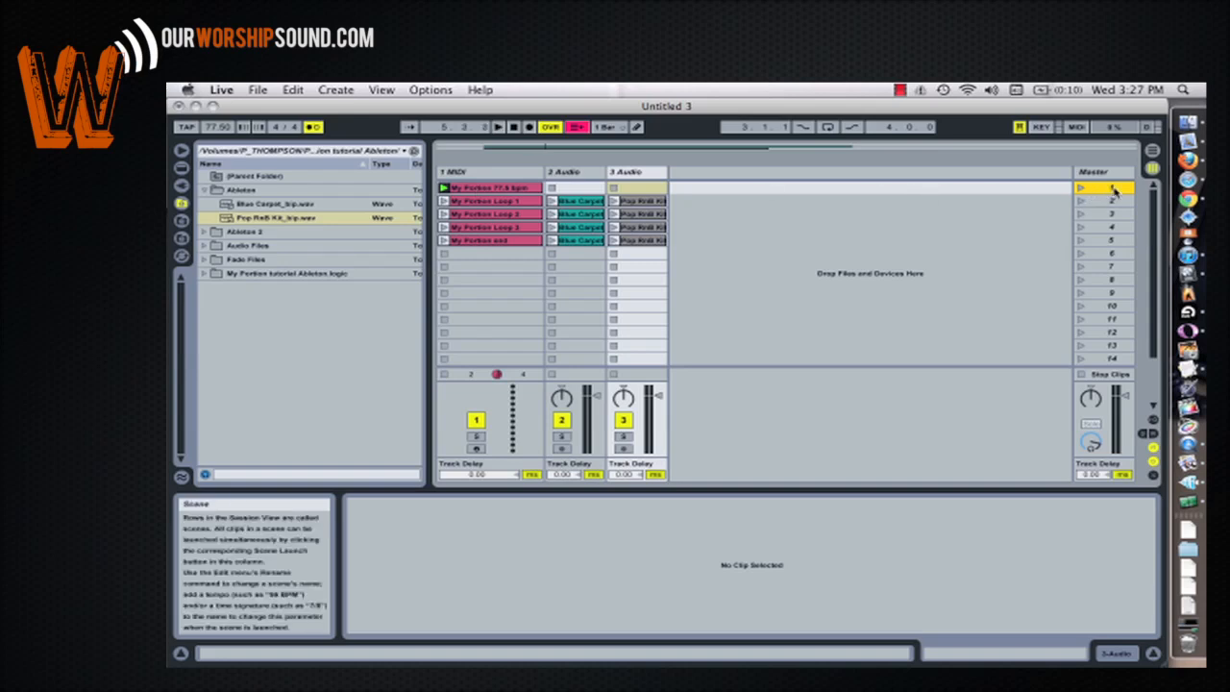
key("space")
- Delete the "My Portion 77.5 bpm" clip from scene 1 and undo the deletion
left_click(483, 191)
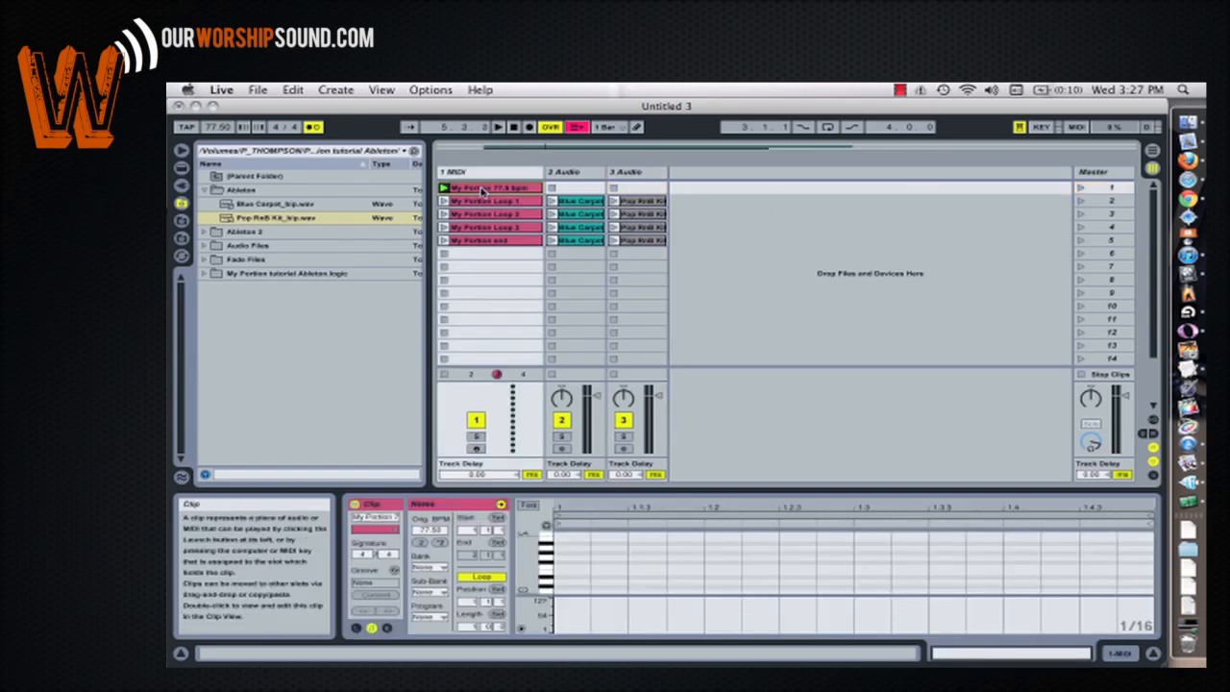
key("Delete")
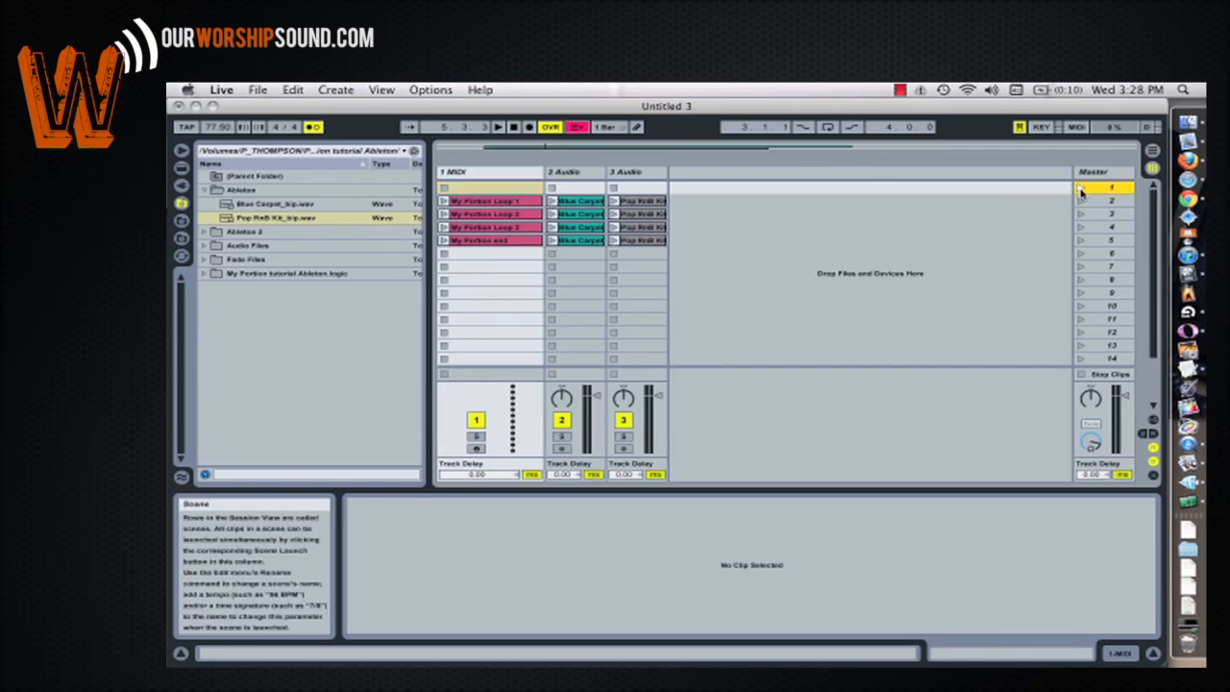
left_click(501, 190)
key("super+z")
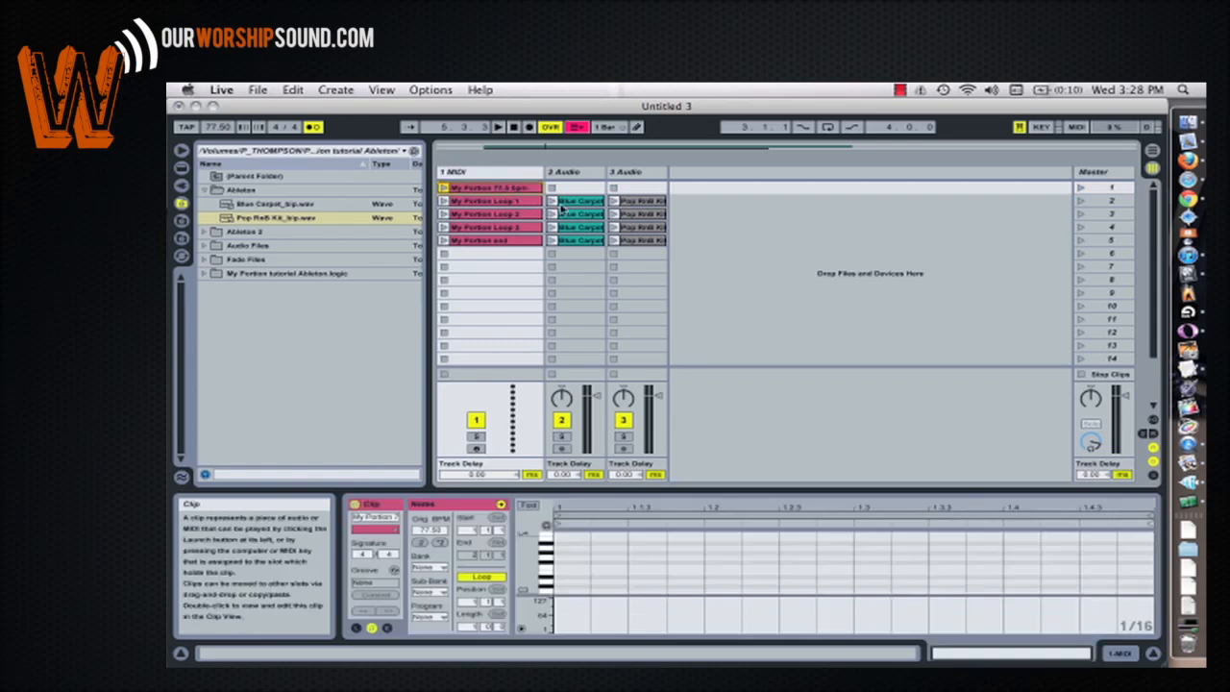
- Play through the whole song by launching scenes 1 to 5 in order with the metronome on
left_click(1081, 189)
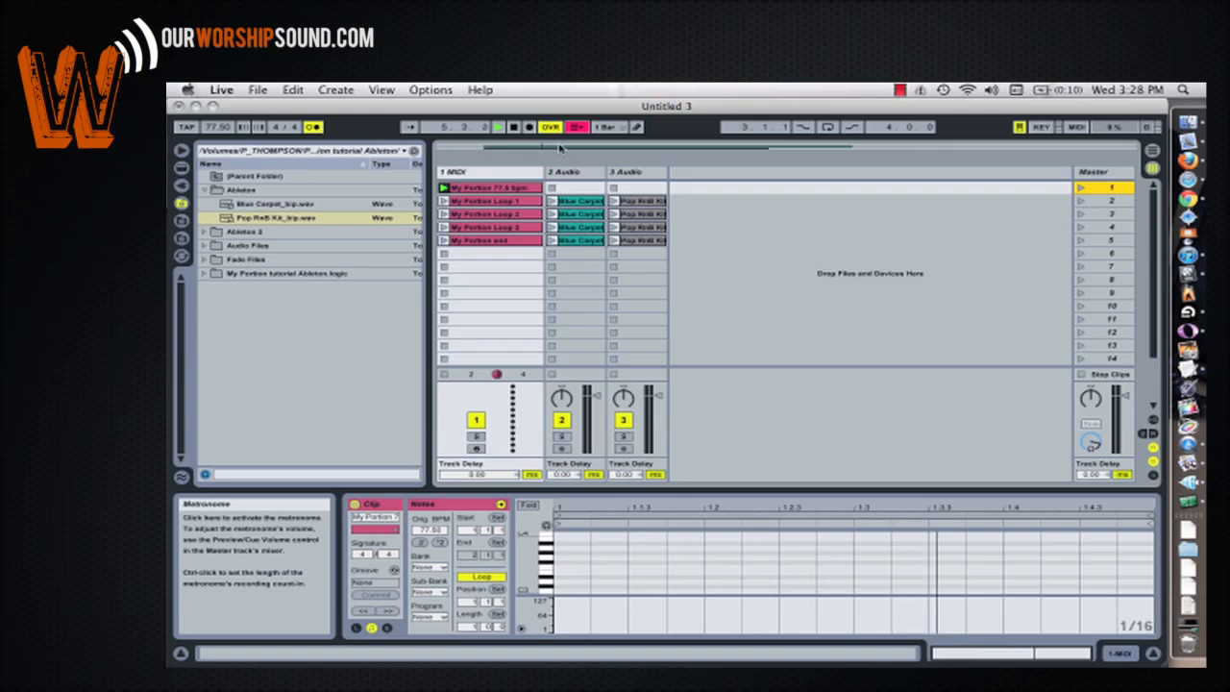
left_click(1082, 201)
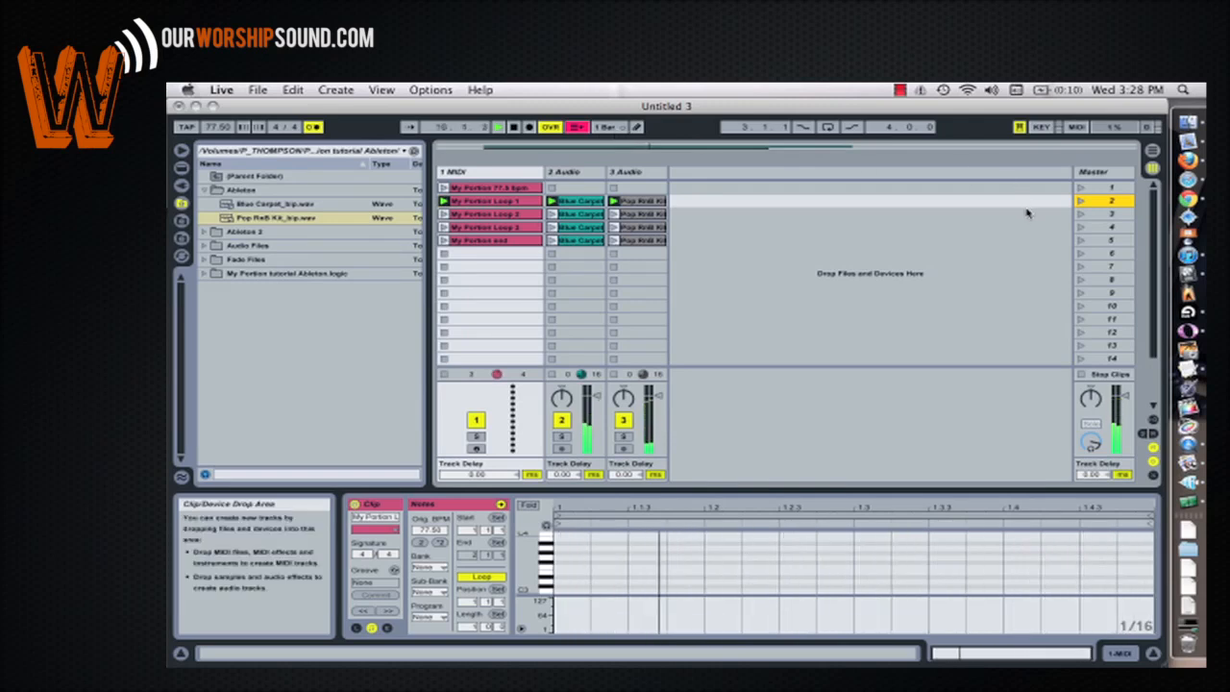
left_click(1080, 215)
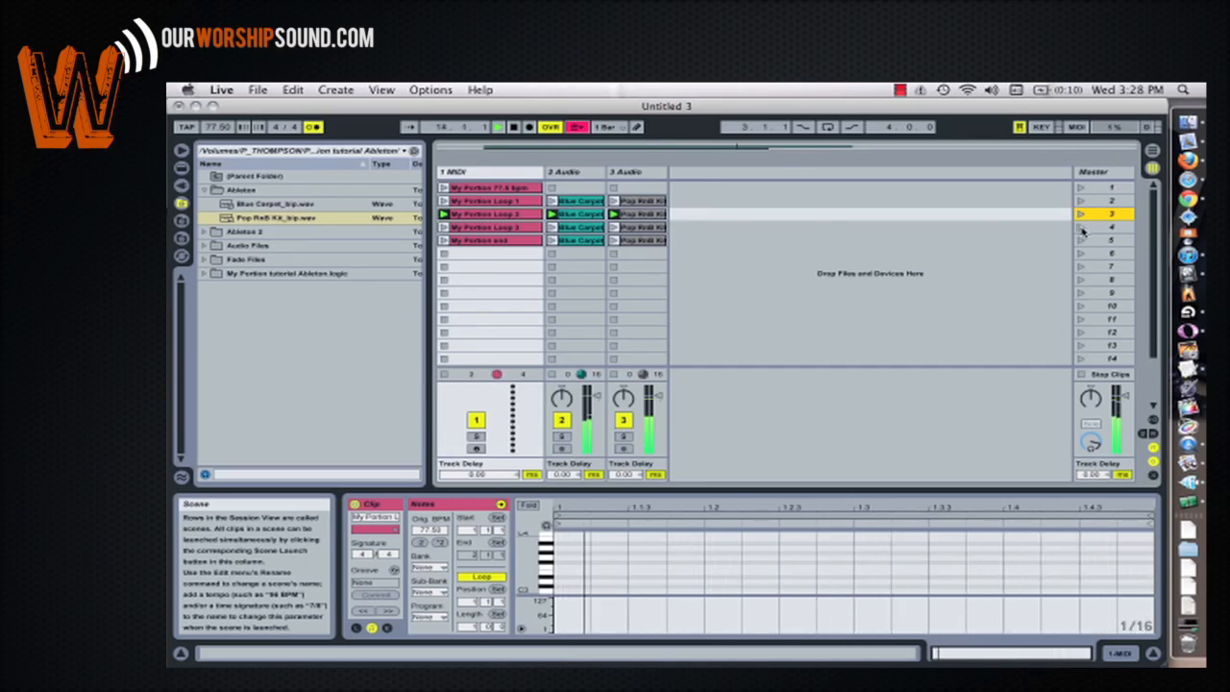
left_click(1082, 229)
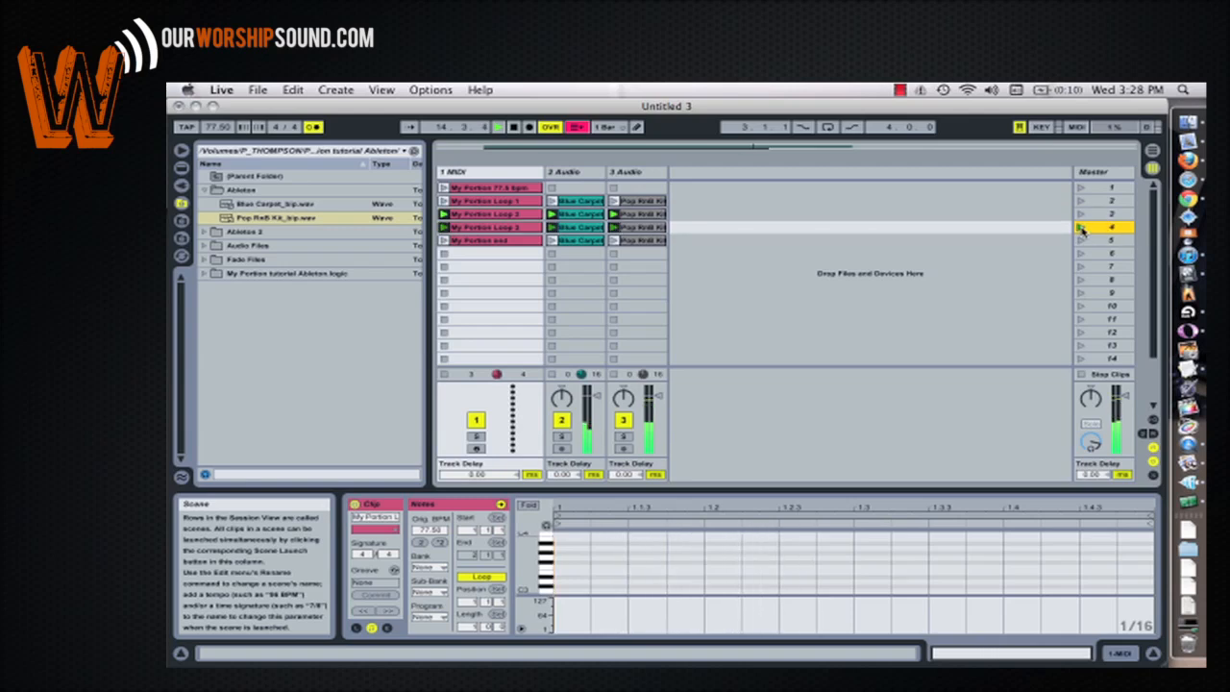
left_click(1080, 229)
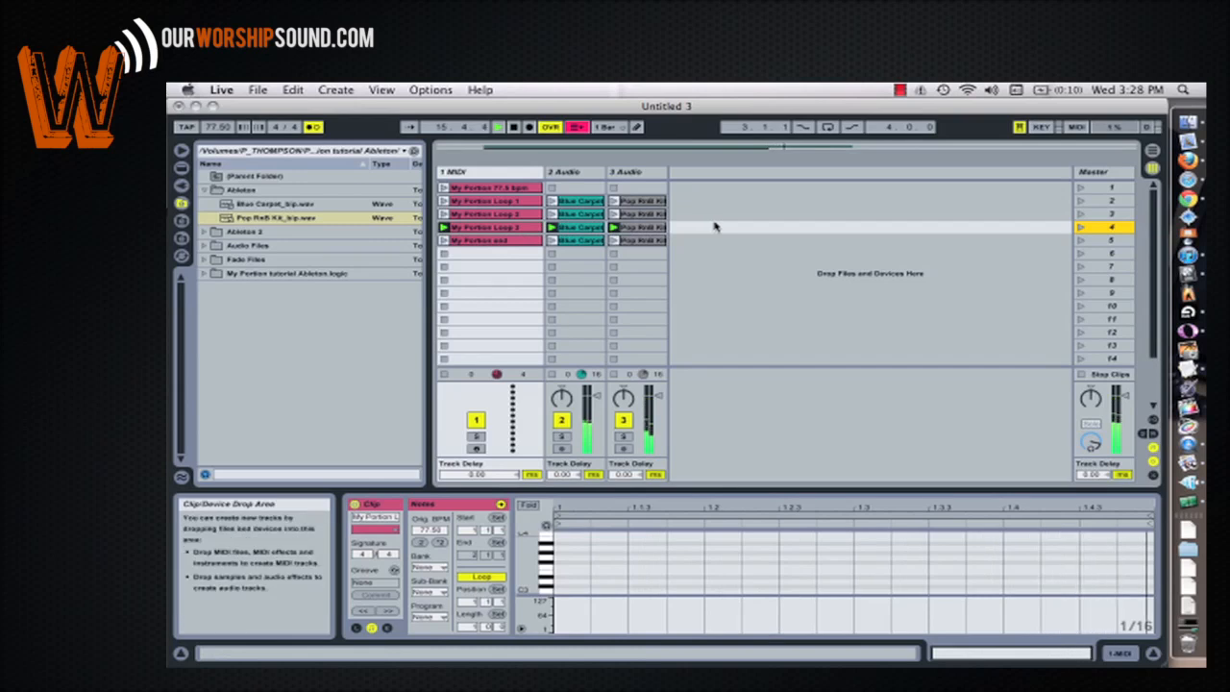
left_click(1081, 242)
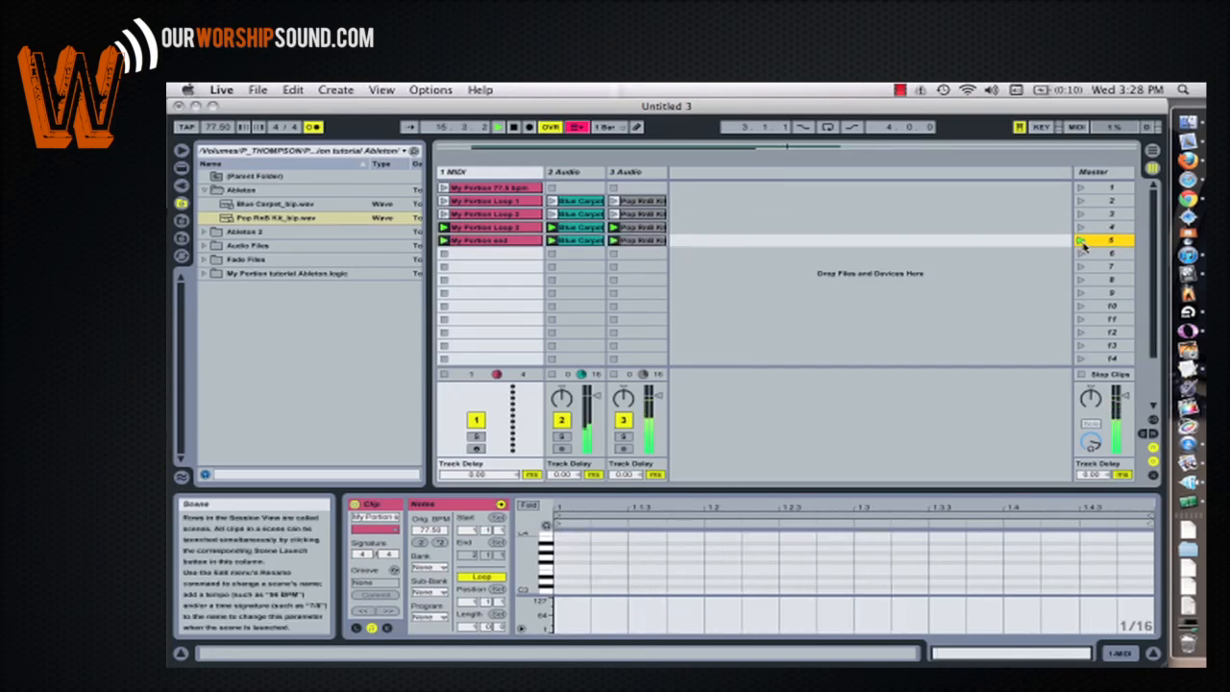